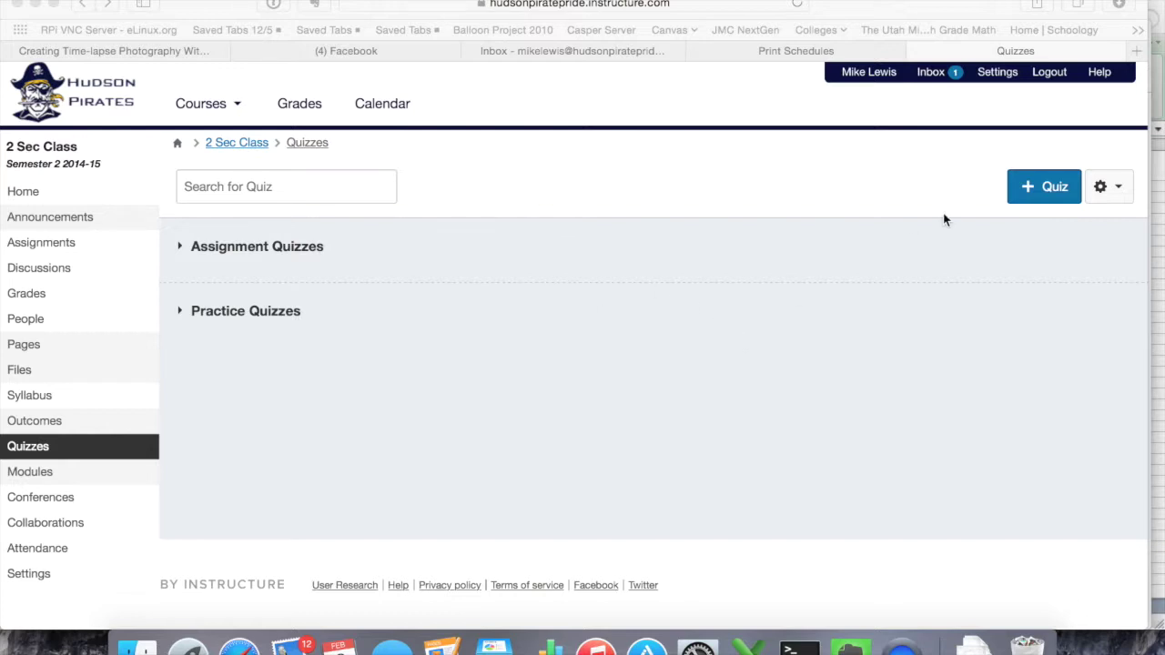
Create a new quiz and title it "Math Quiz".
click(1035, 192)
click(1035, 192)
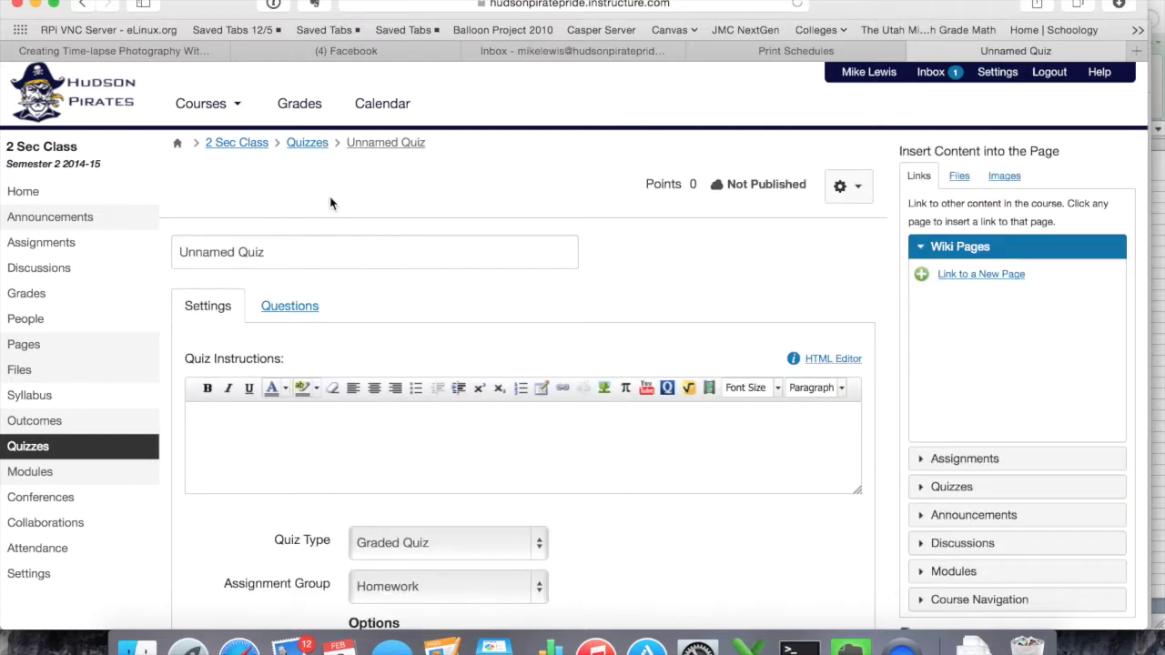
drag(301, 252, 164, 242)
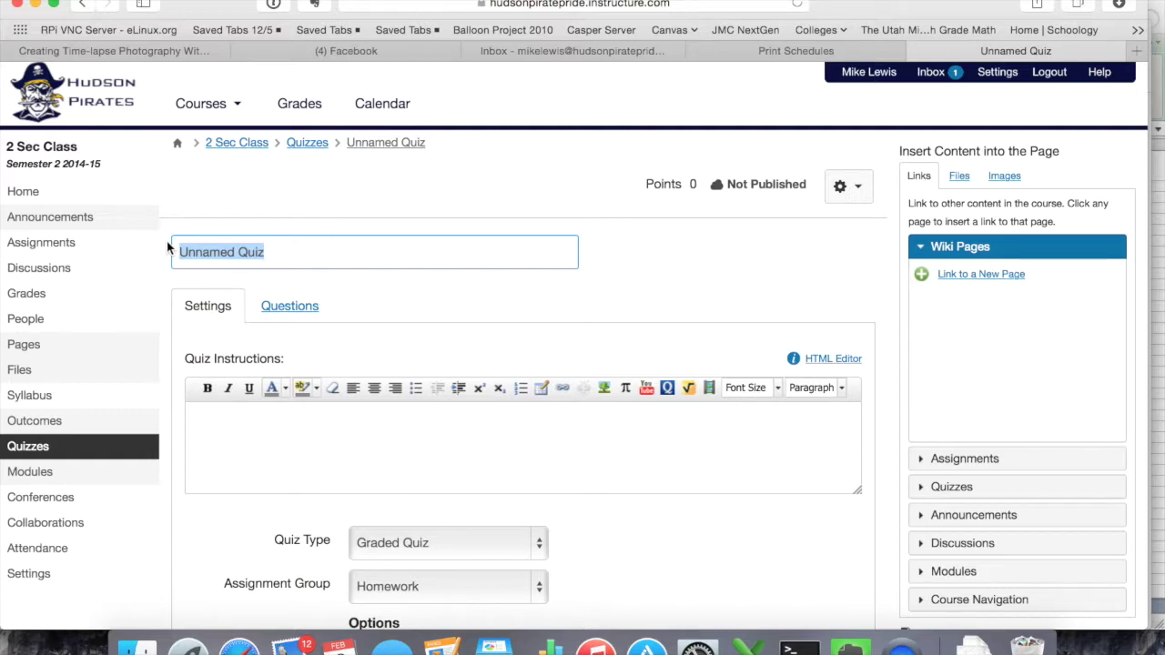
text(Math Quiz)
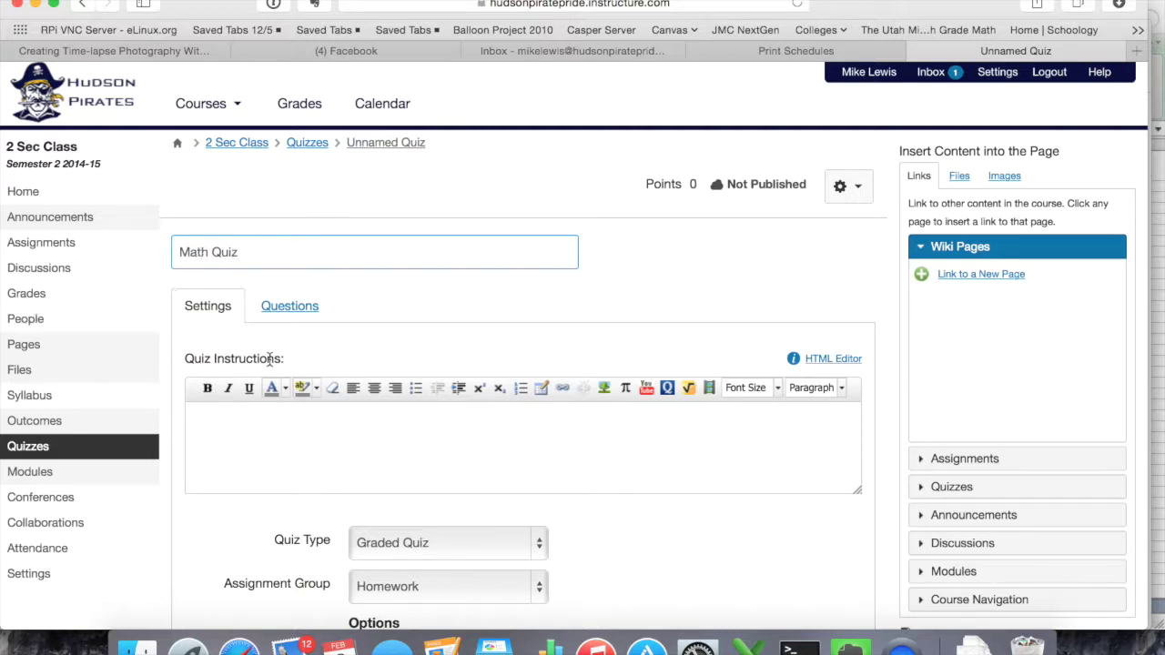
Enter "Take the quiz!!!!" as the quiz instructions.
click(276, 414)
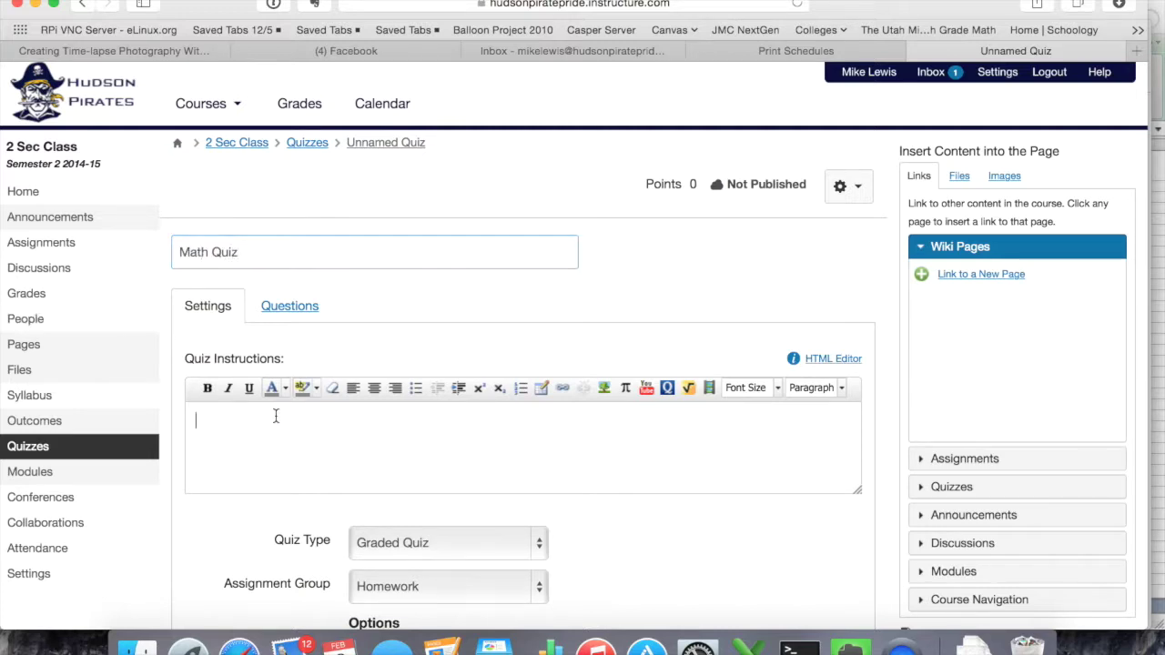
text(Take)
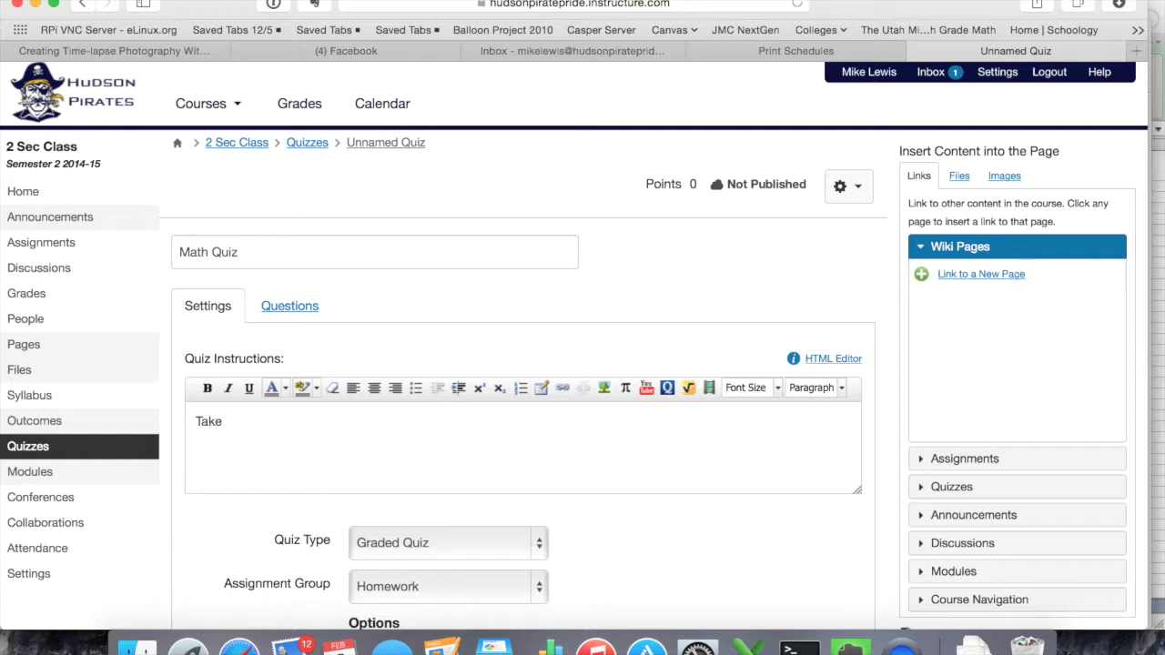
text( the quiz!!!!)
Add a new question to the quiz and set its type to Formula Question.
click(284, 306)
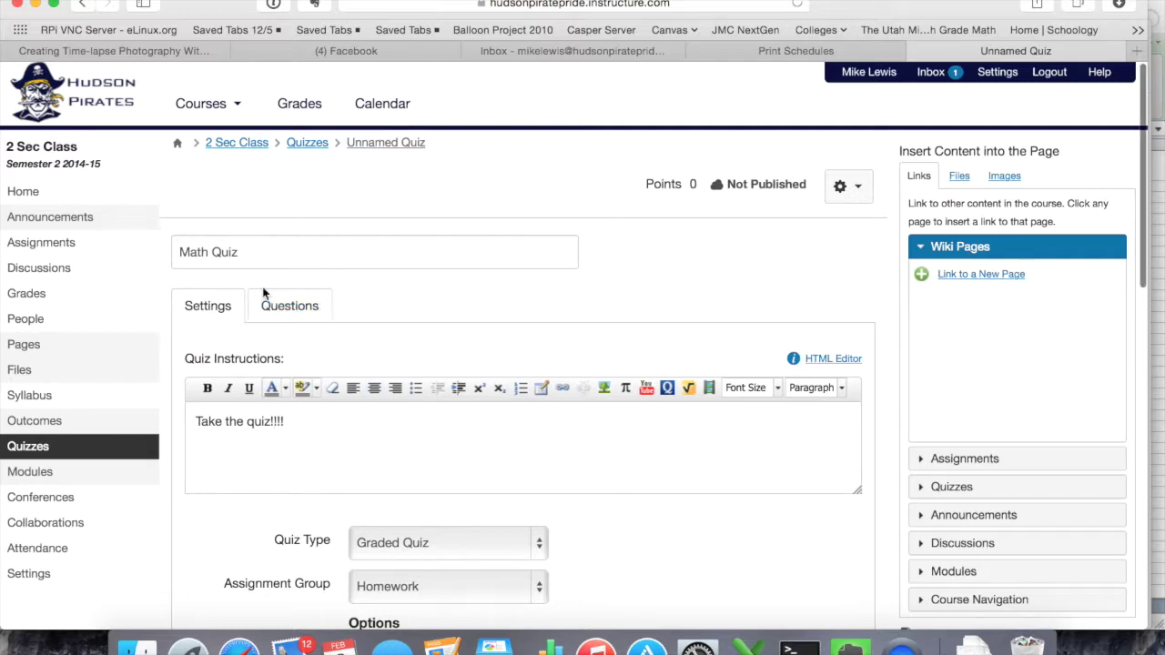
scroll(540, 339, down, 2)
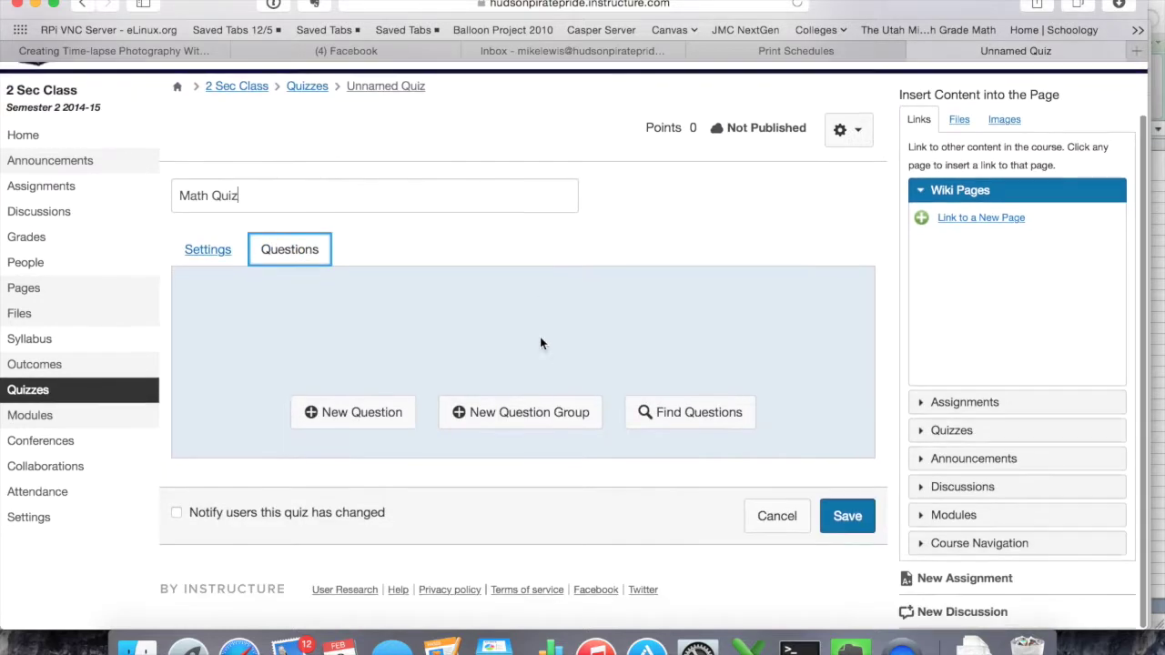
click(344, 415)
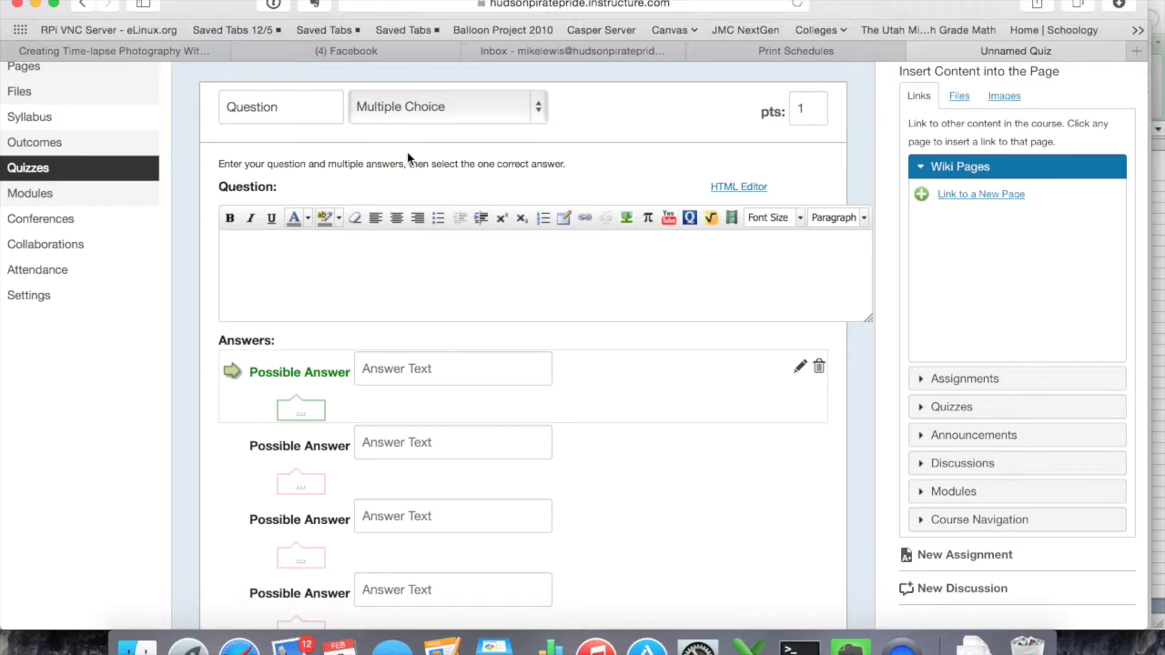
click(471, 108)
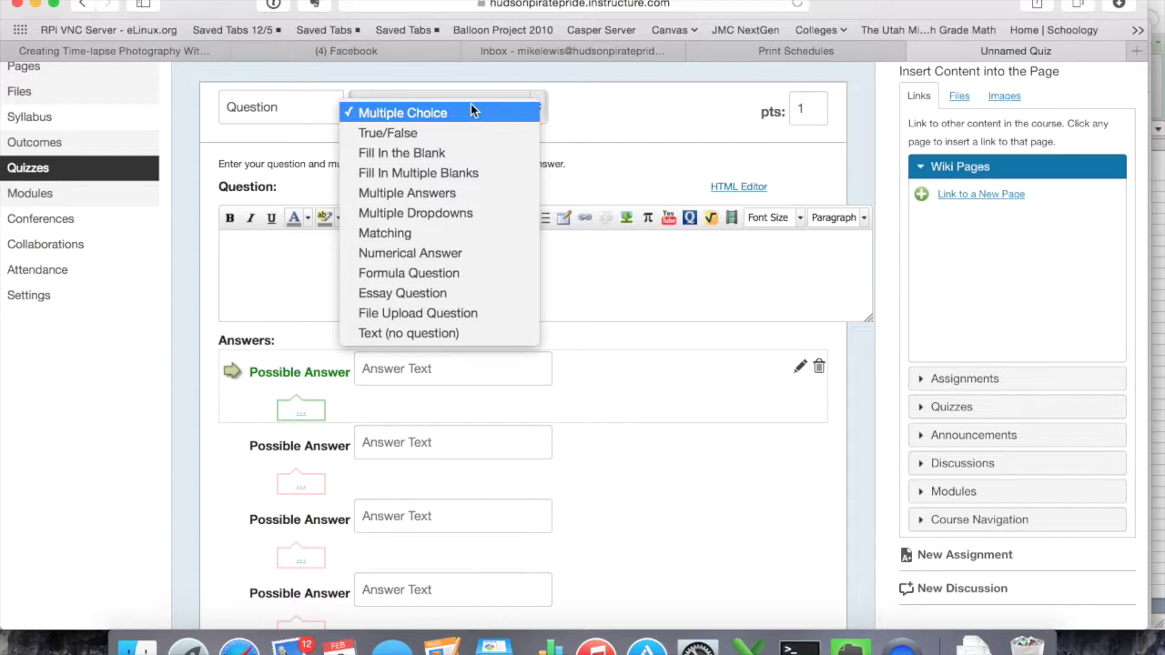
click(462, 274)
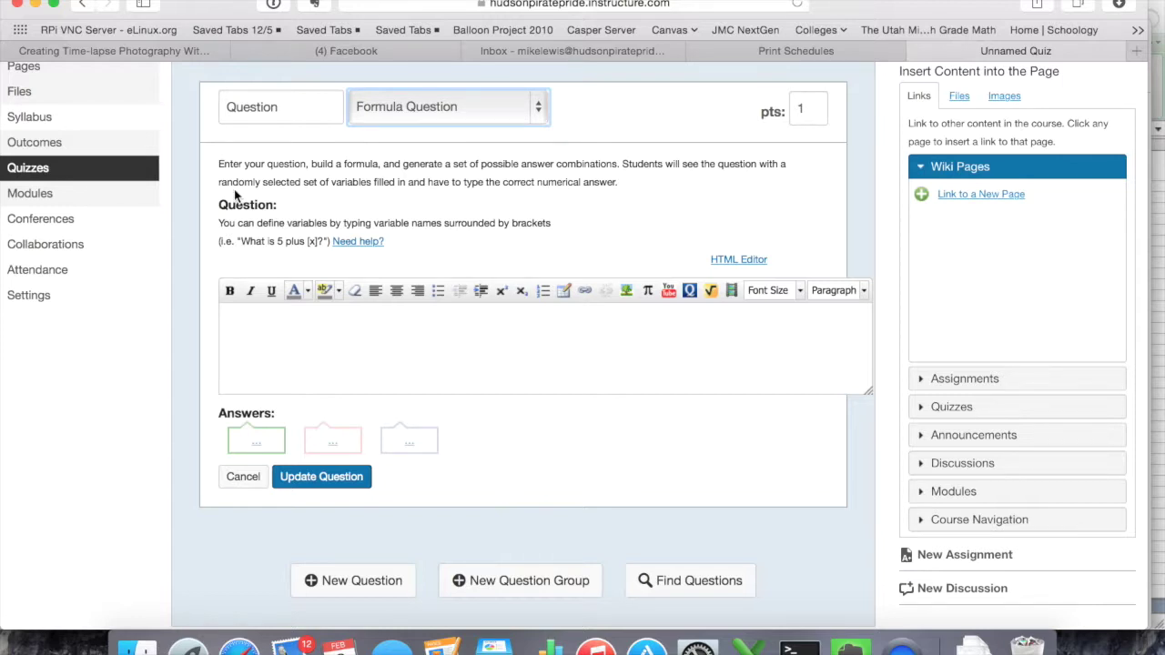
Enter "What percent of 200 is 58?" as the question text.
key(super+equal)
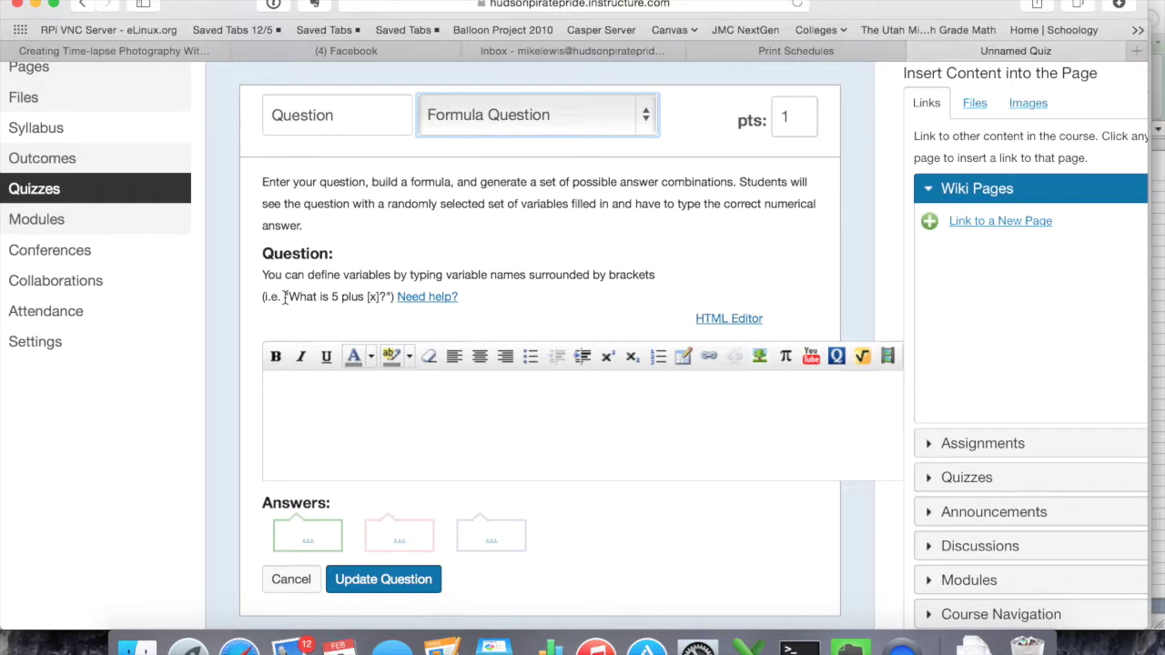
click(343, 407)
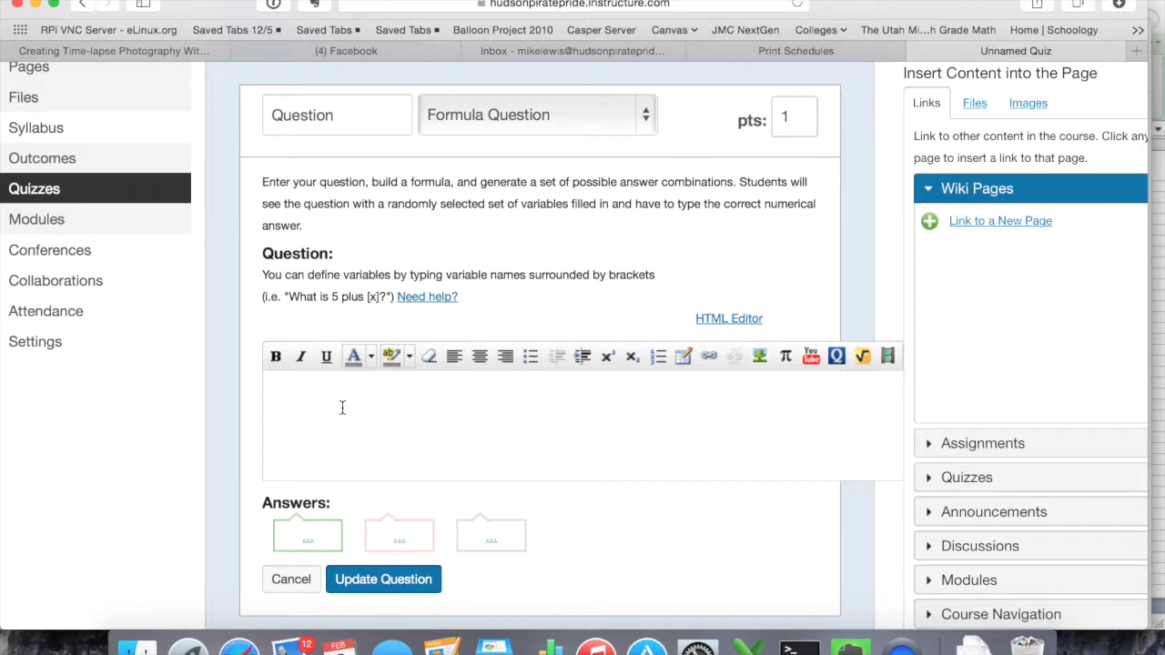
text(What percent of 200 is 58?)
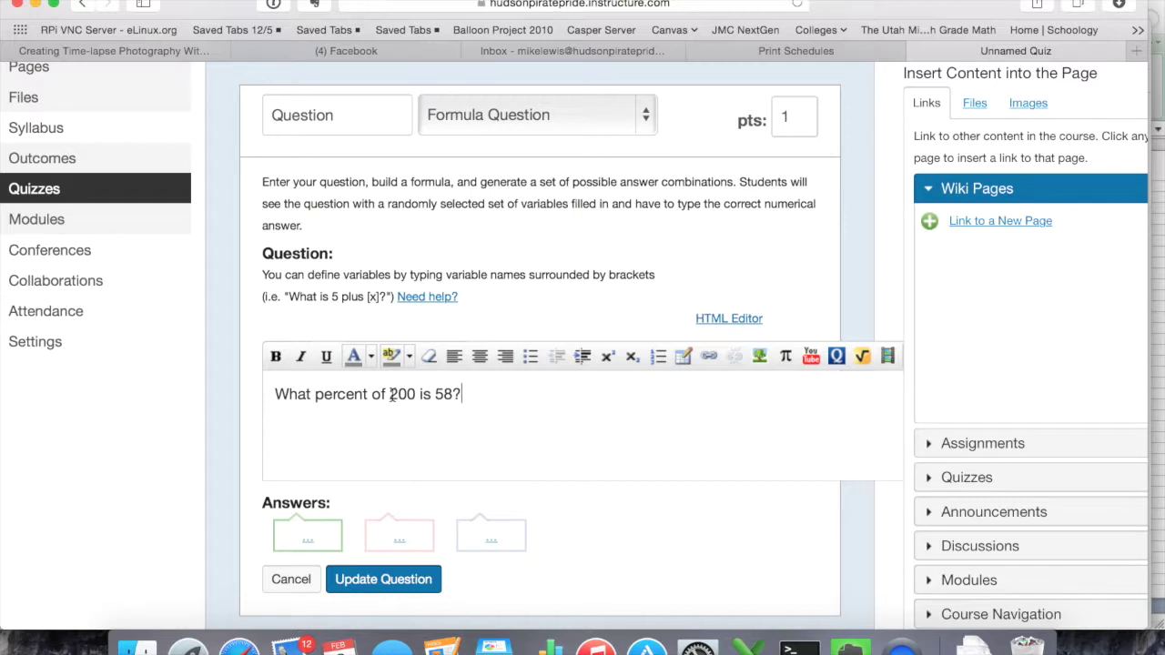
Replace 200 with the variable [big] and 58 with the variable [little] in the question text.
drag(391, 394, 416, 394)
text([big)
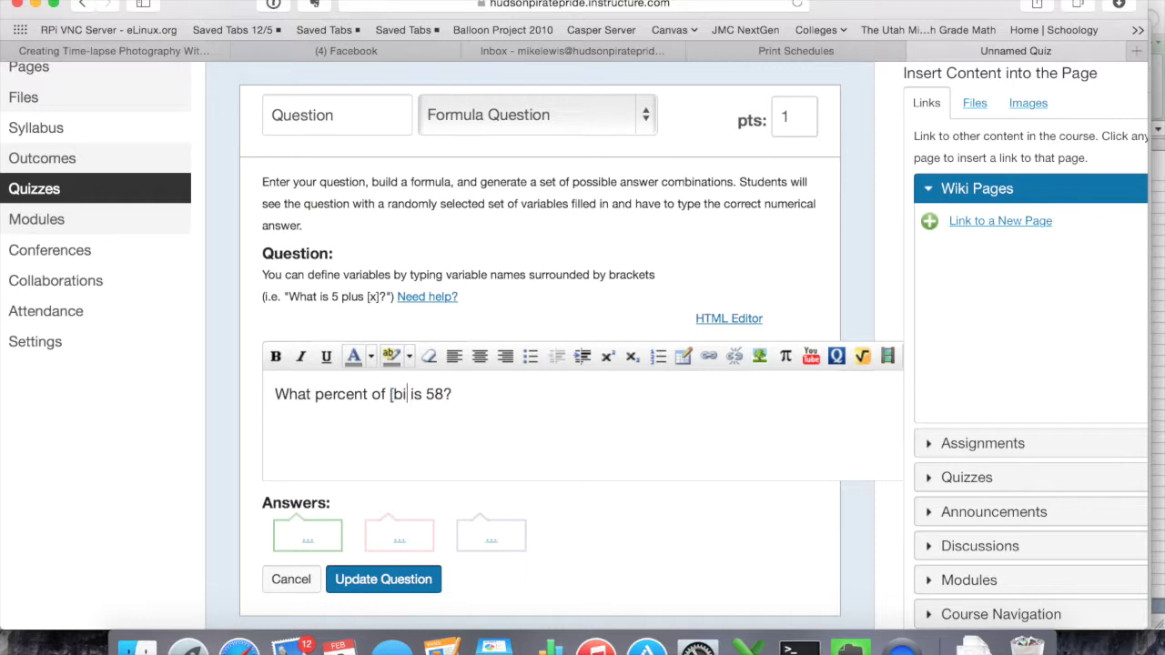
text(])
drag(438, 394, 458, 394)
text([litt)
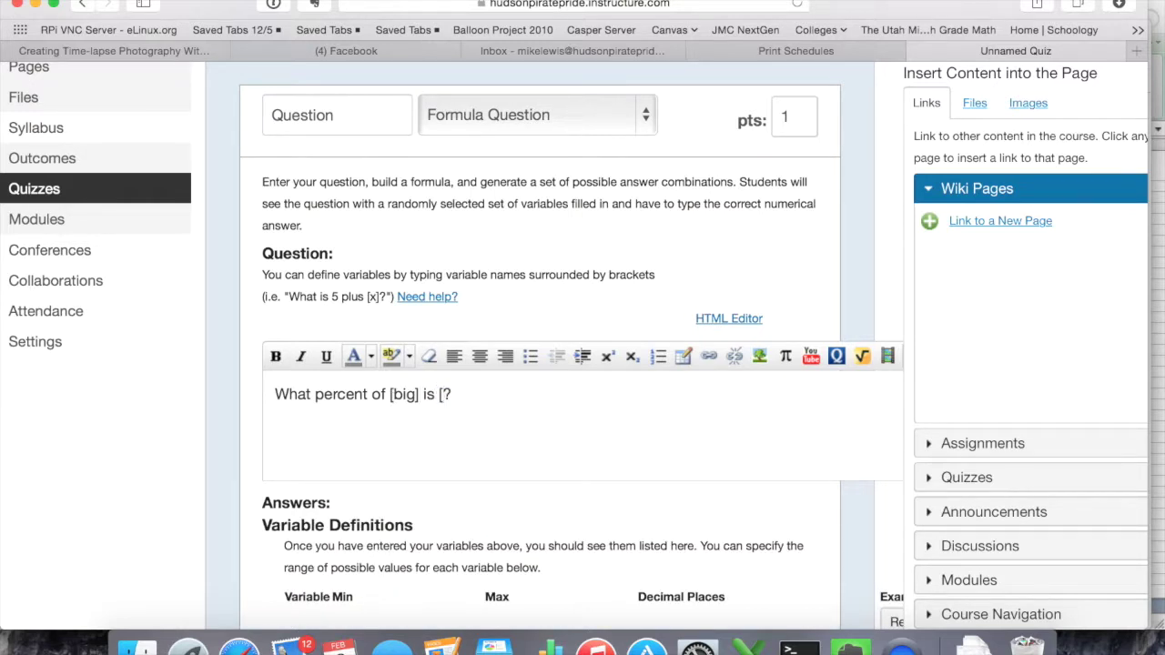
text(le])
click(562, 414)
Set the range of the variable big to a minimum of 180 and a maximum of 300.
scroll(562, 413, down, 5)
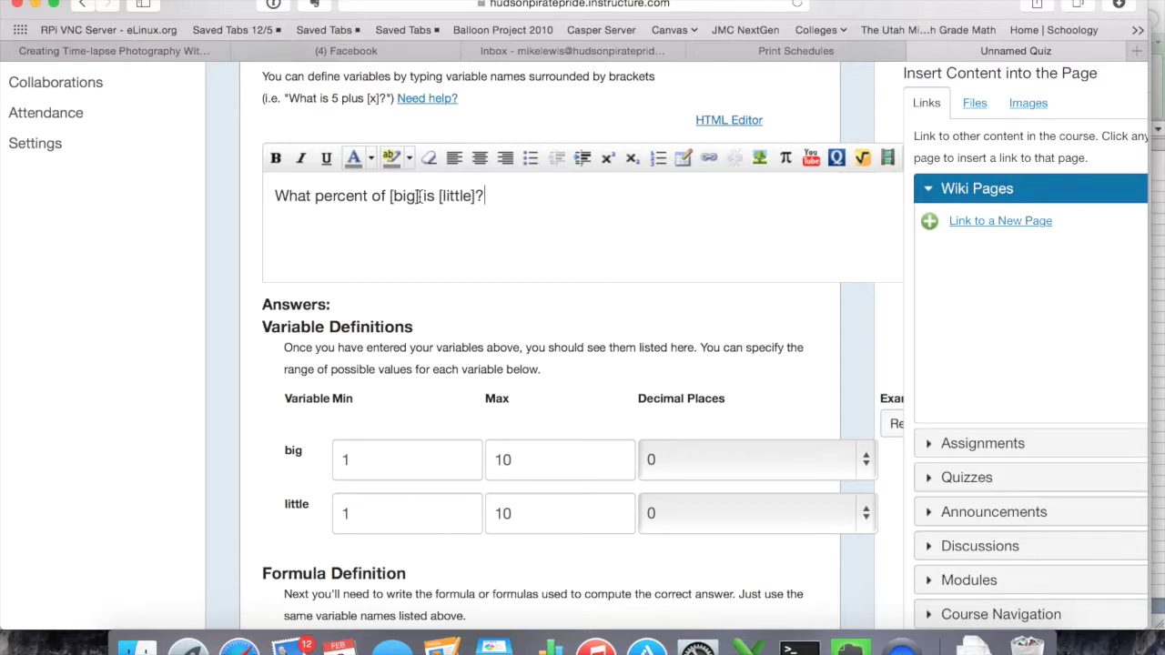
scroll(420, 198, up, 3)
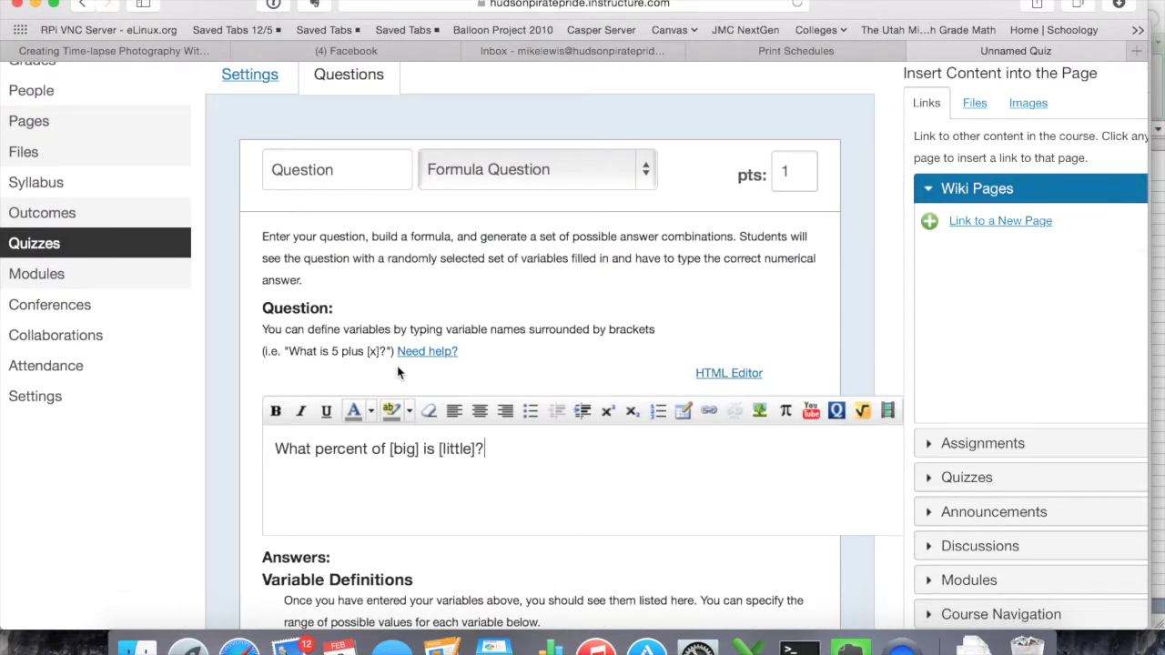
scroll(398, 371, down, 4)
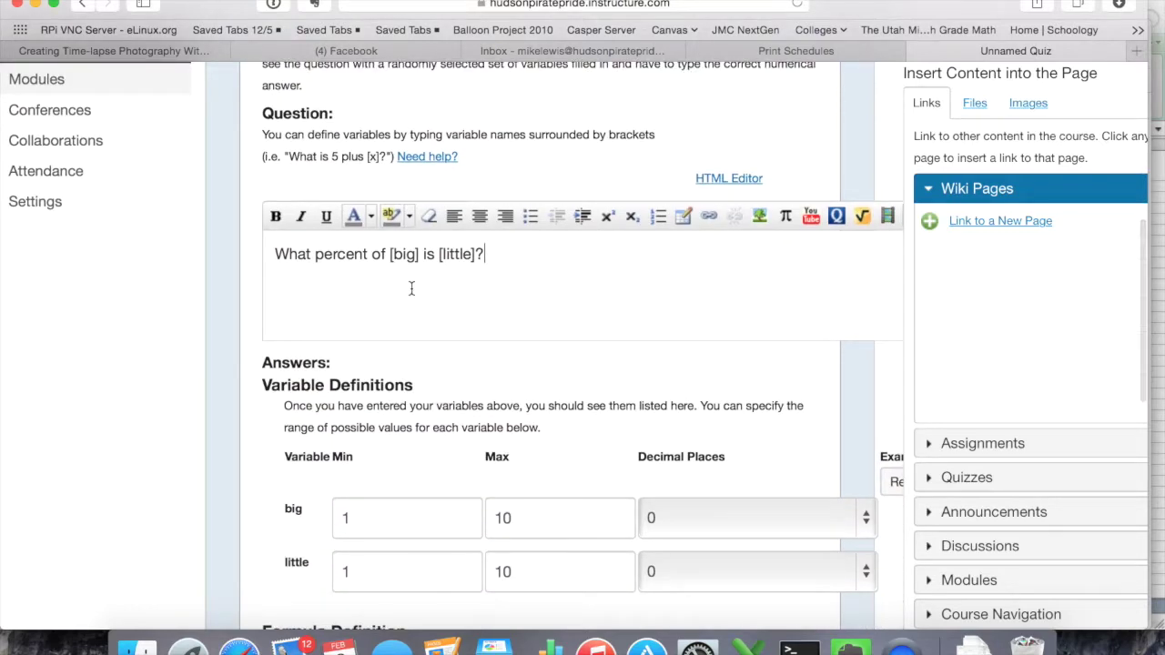
scroll(411, 289, down, 2)
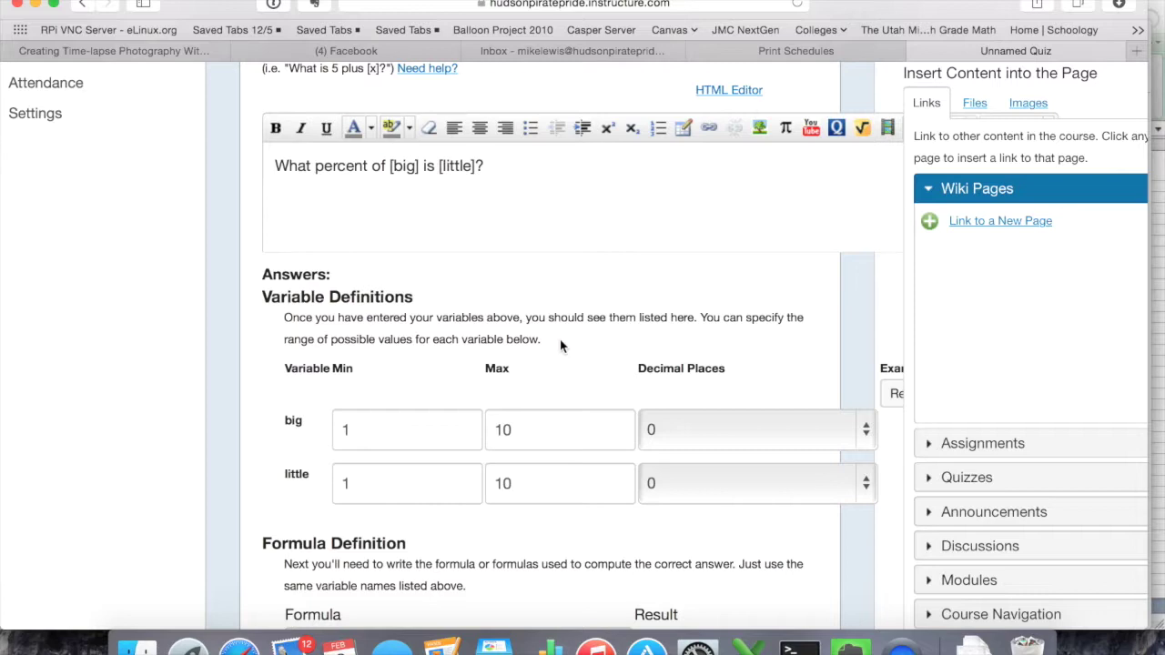
key(super+minus)
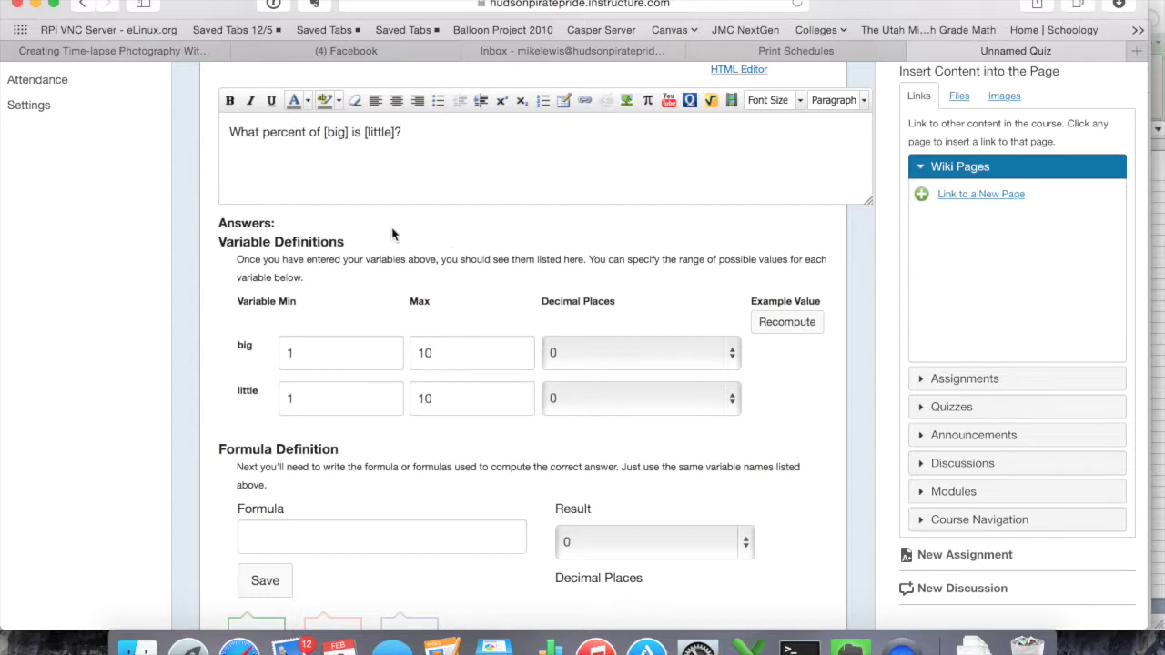
click(303, 355)
text(80)
key(Tab)
text(300)
key(Tab)
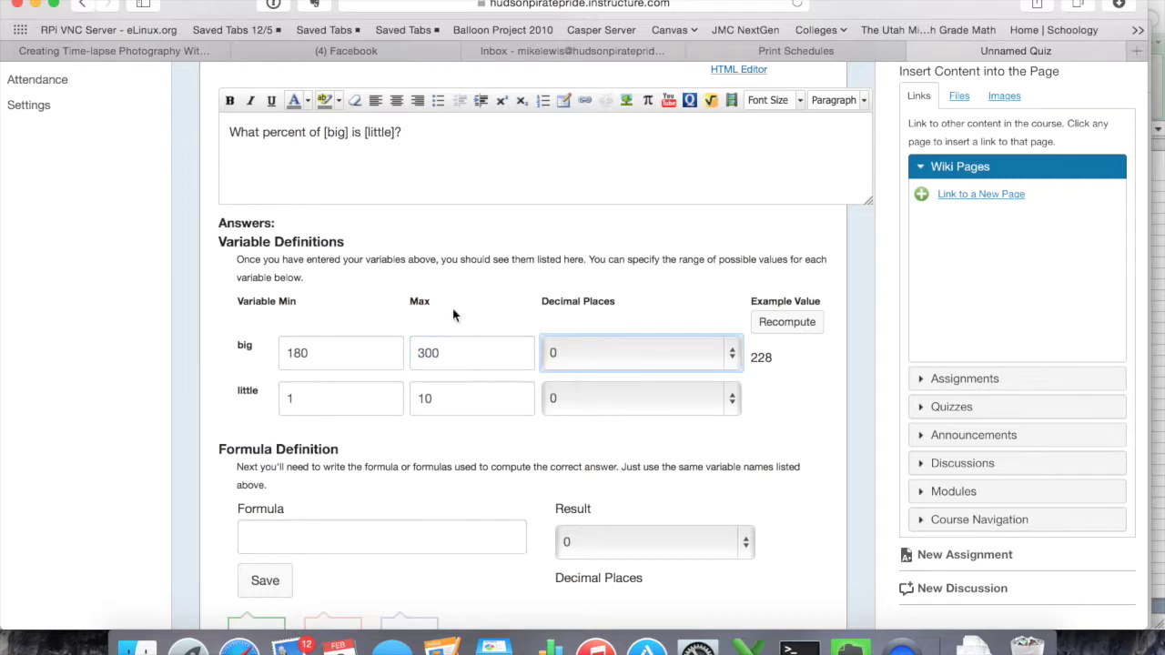
Try 1 and 3 decimal places for the variable big and return the setting to 0.
click(583, 362)
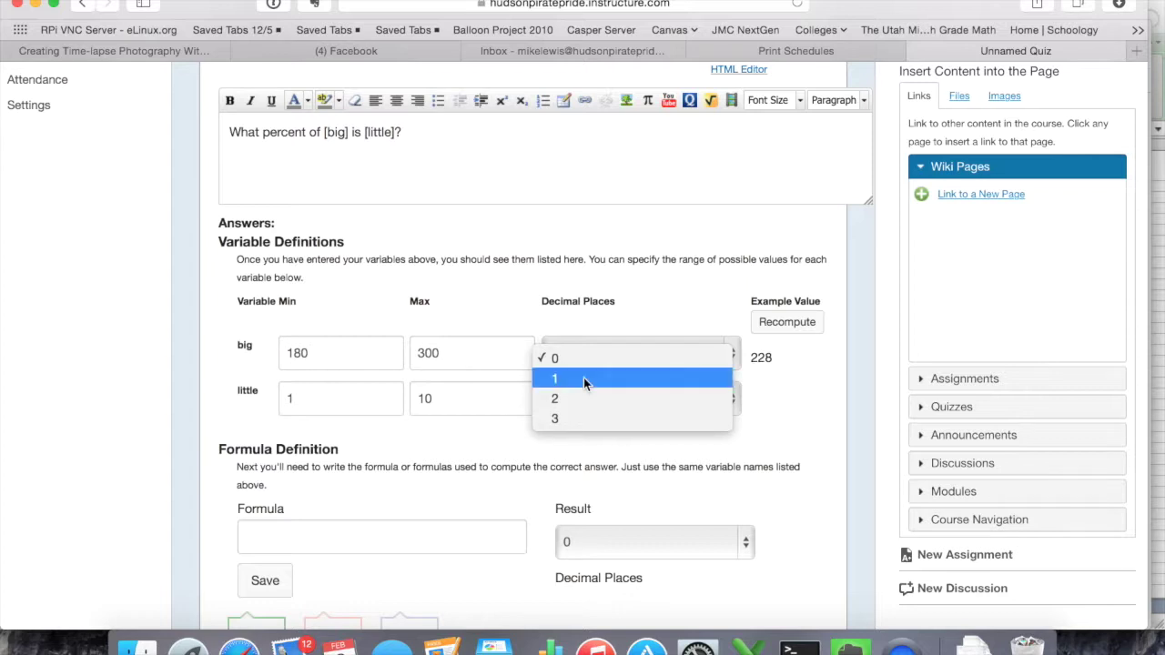
click(584, 379)
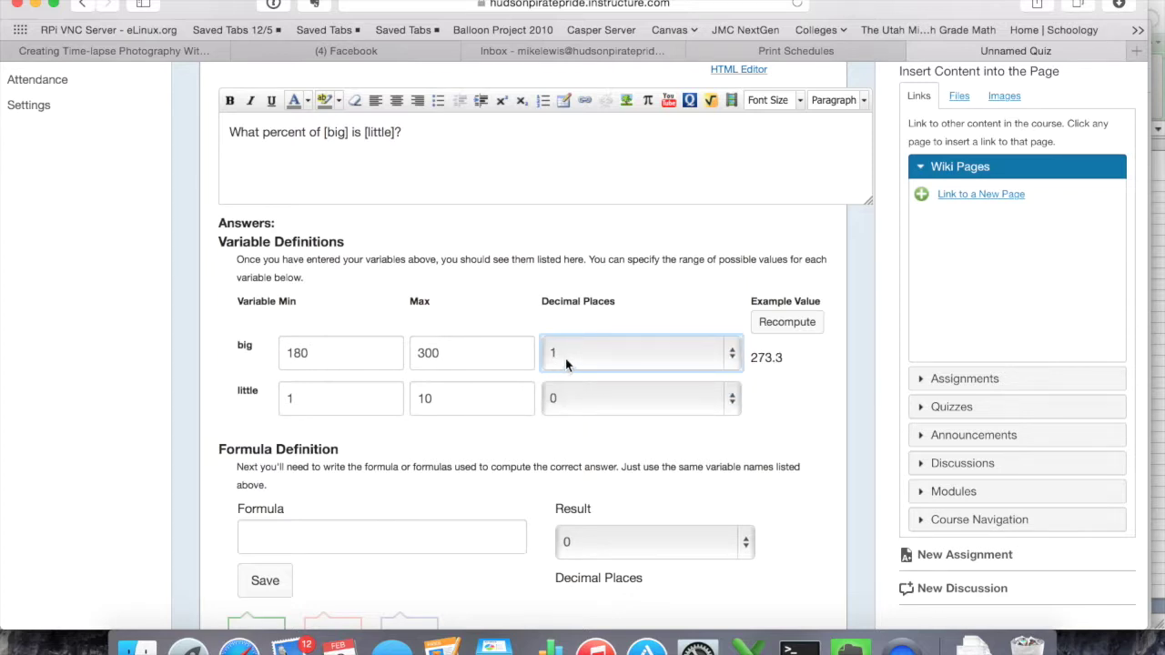
click(565, 365)
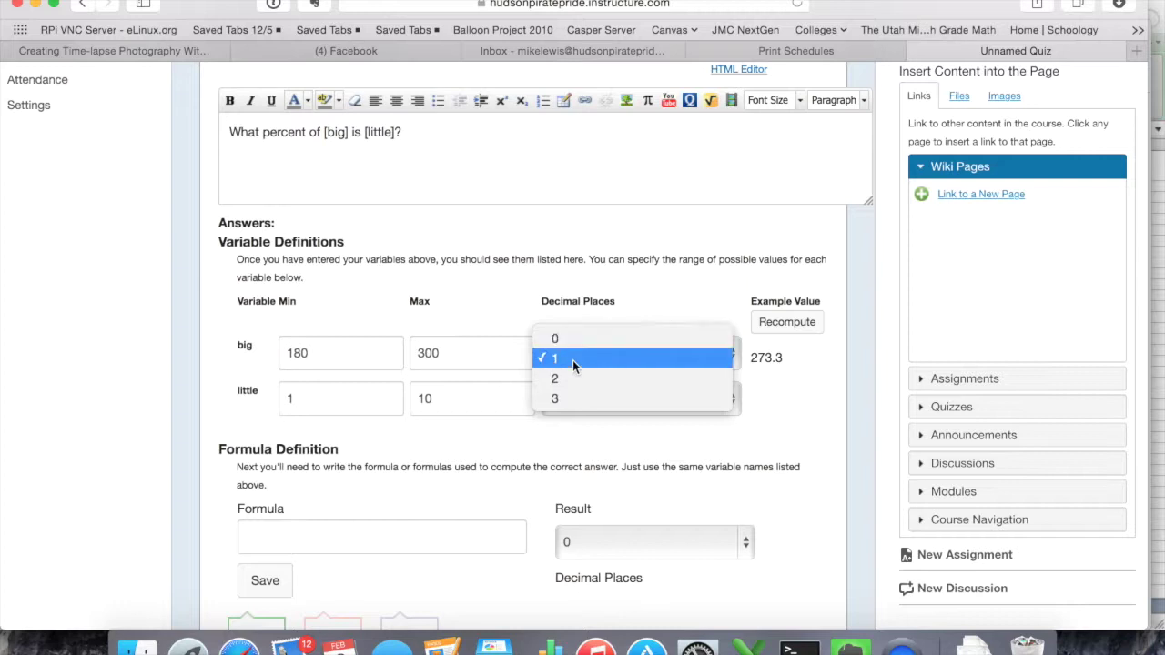
click(572, 393)
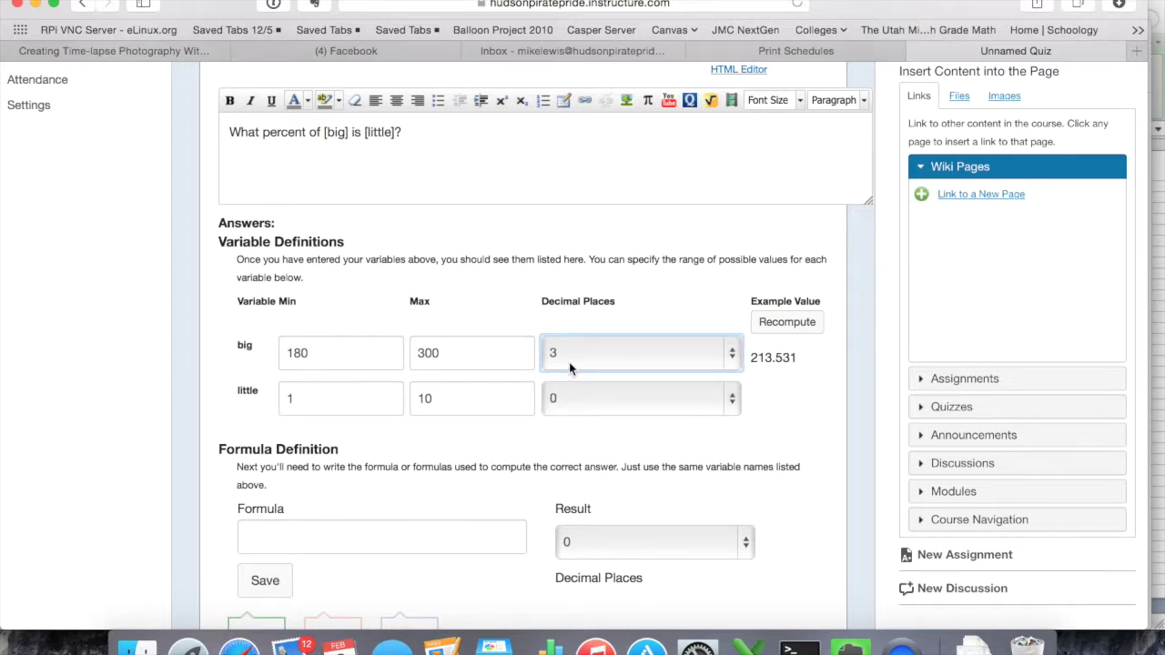
click(573, 356)
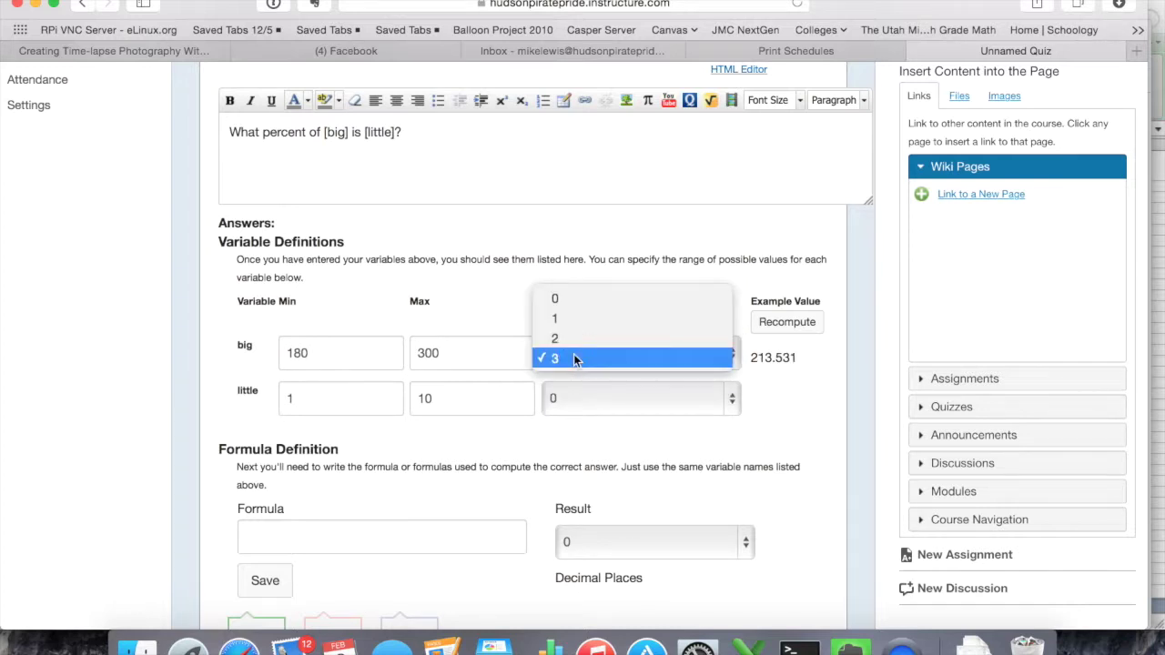
click(576, 300)
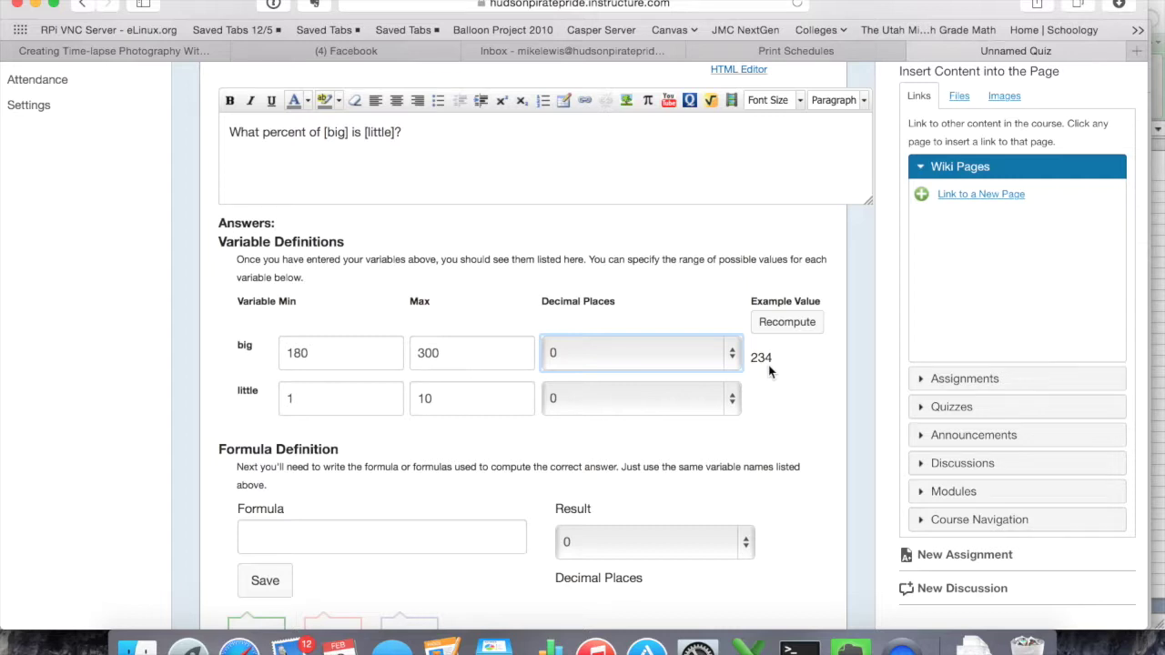
Set the range of the variable little to a minimum of 15 and a maximum of 150.
click(325, 409)
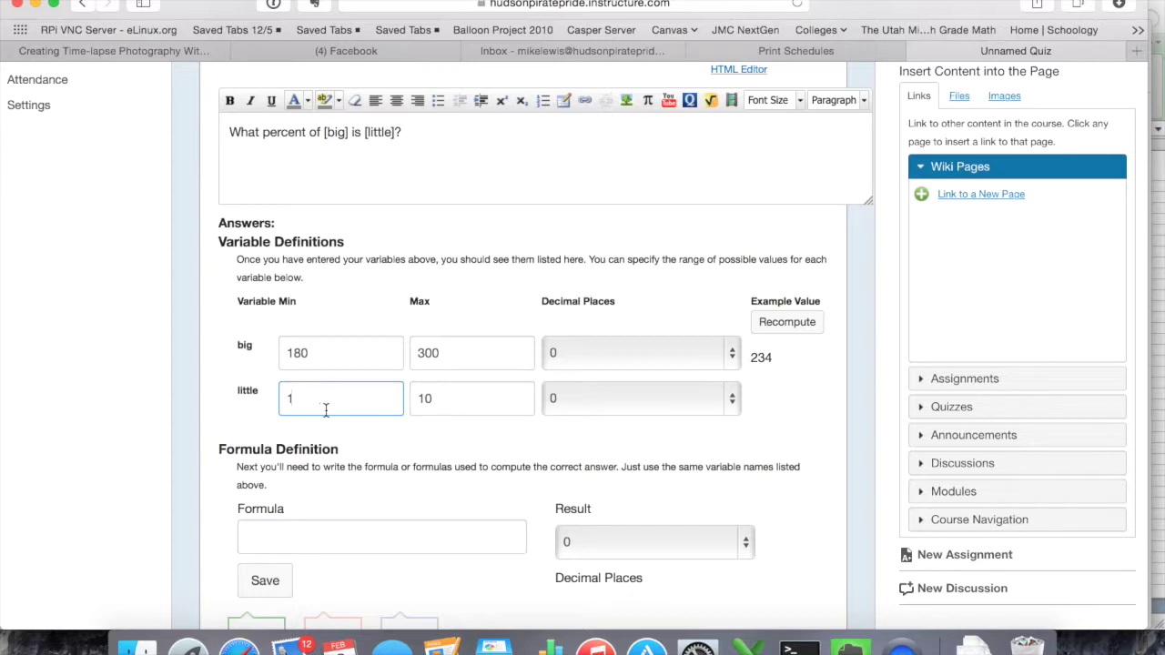
text(5)
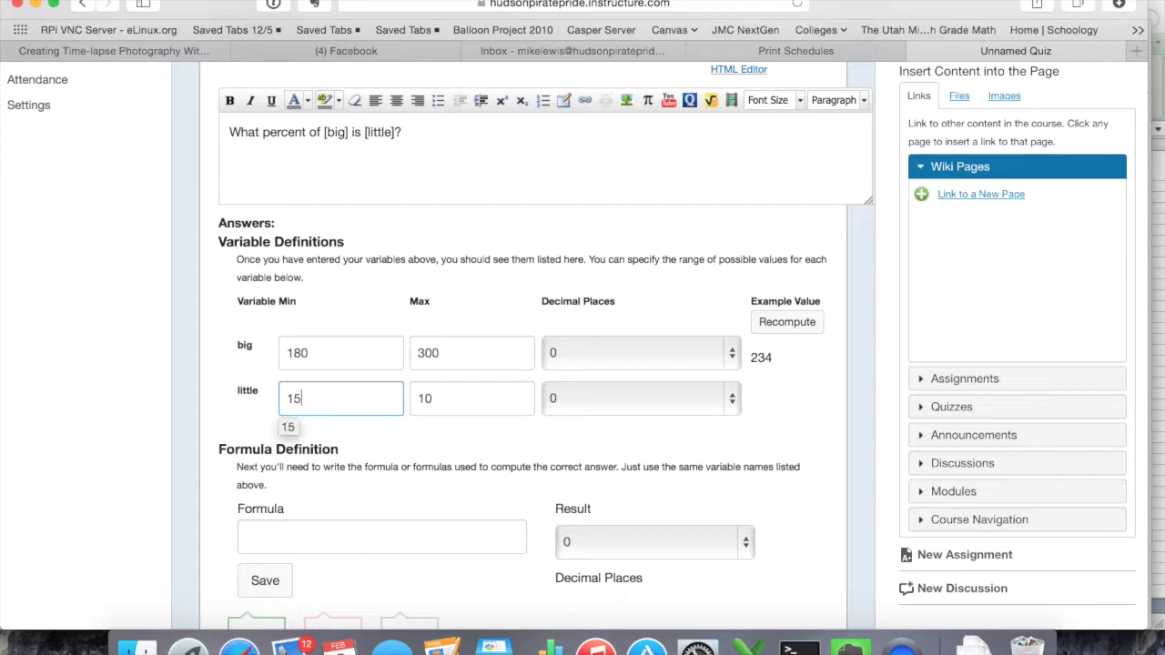
key(Tab)
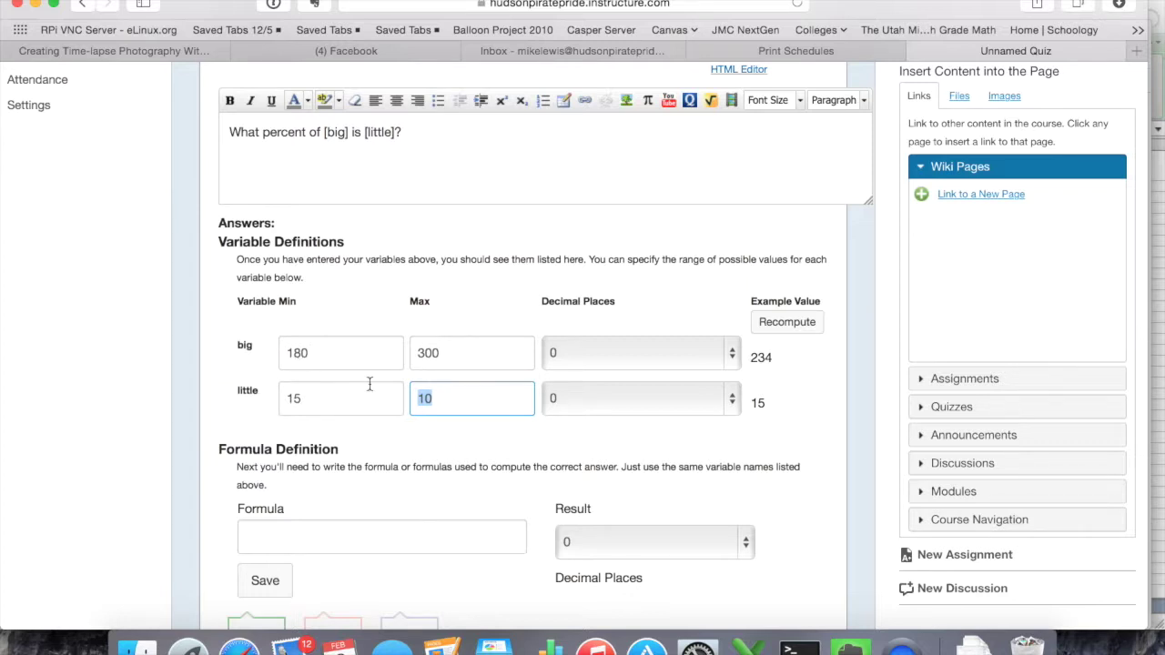
text(150)
key(Tab)
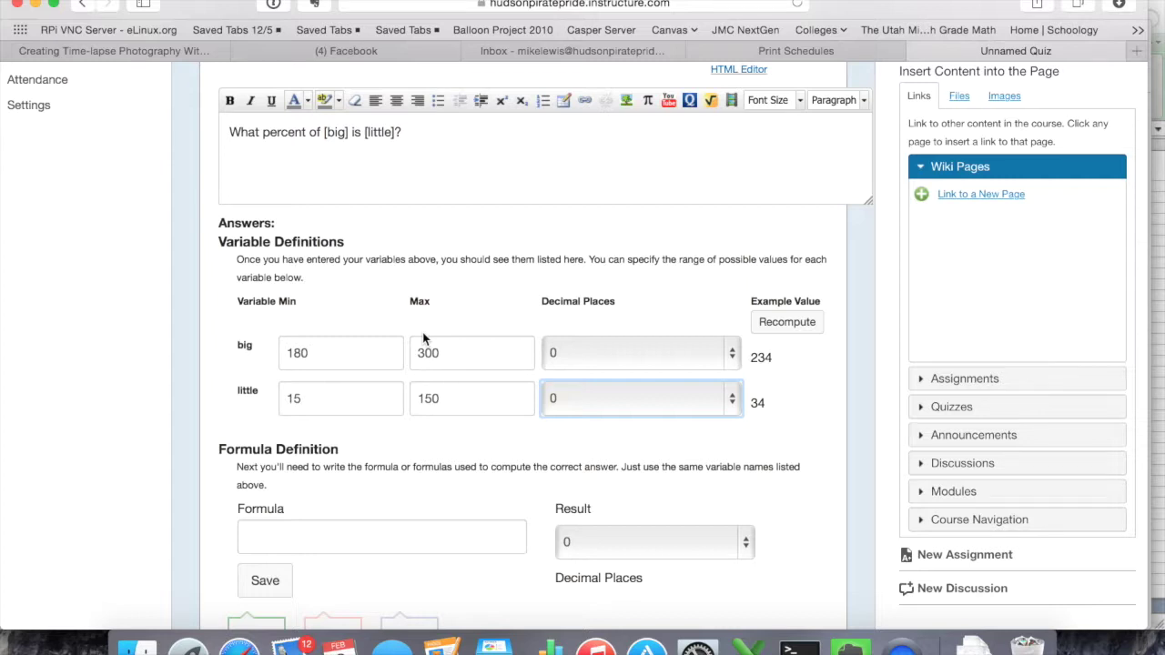
Enter little/big*100 as the answer formula and check the result's decimal places options.
click(399, 545)
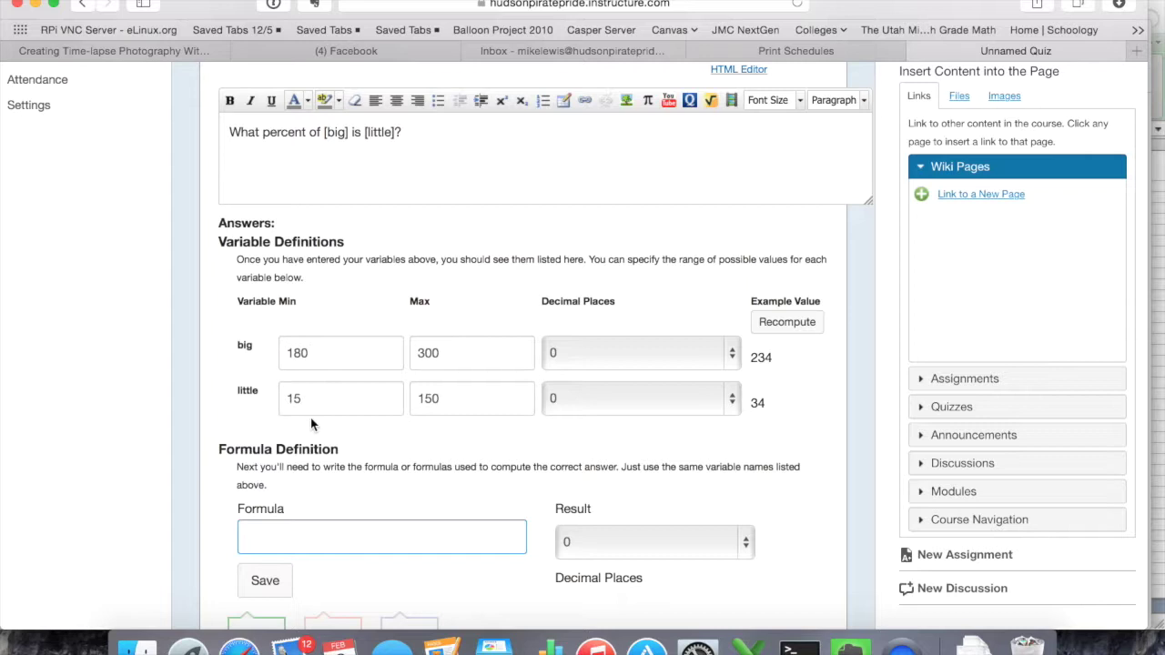
text((ittle/big)
text(*100)
click(597, 543)
click(596, 545)
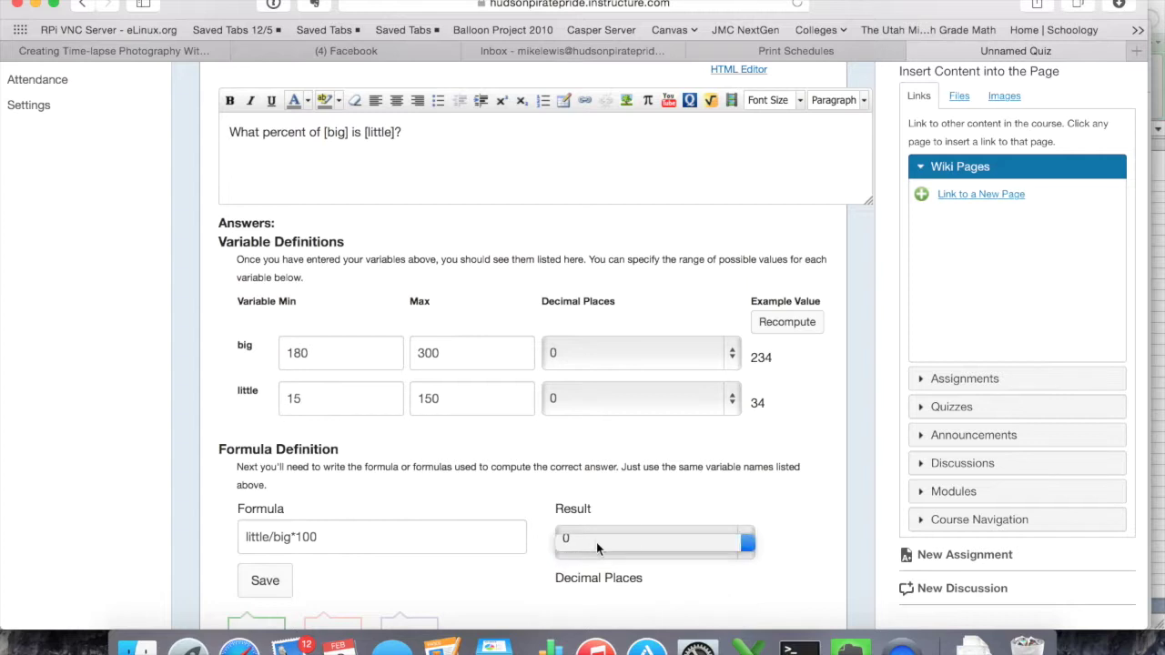
Append "Round your answer to the nearest whole number." to the percent question and save its answer formula.
click(447, 135)
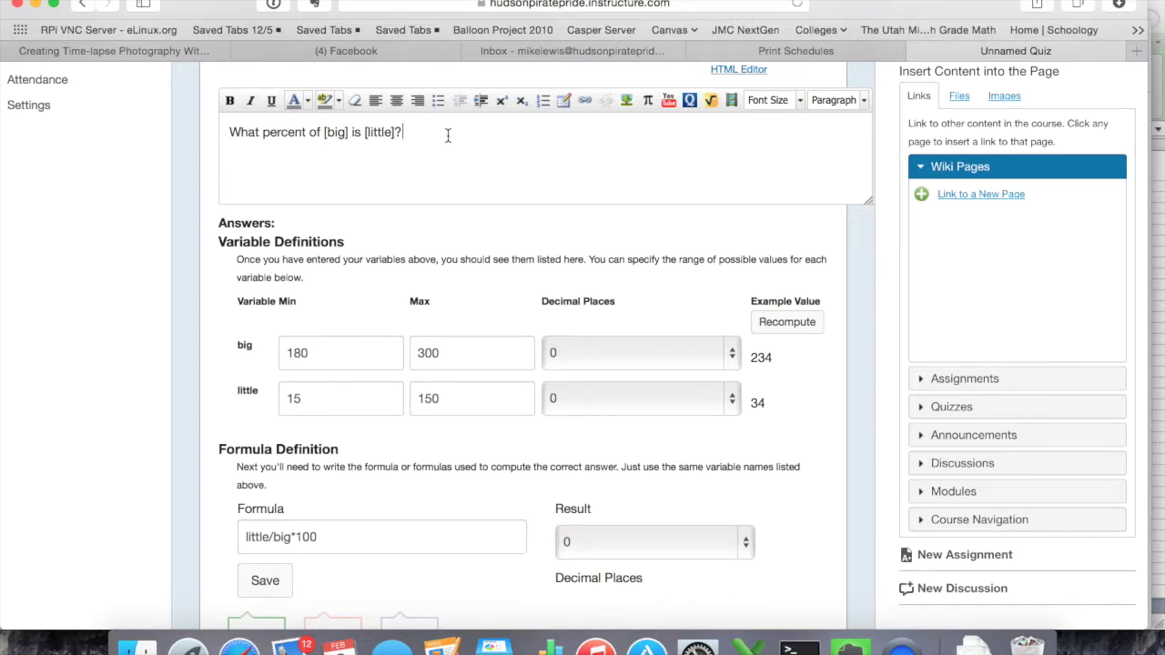
text(Round your answer to the near)
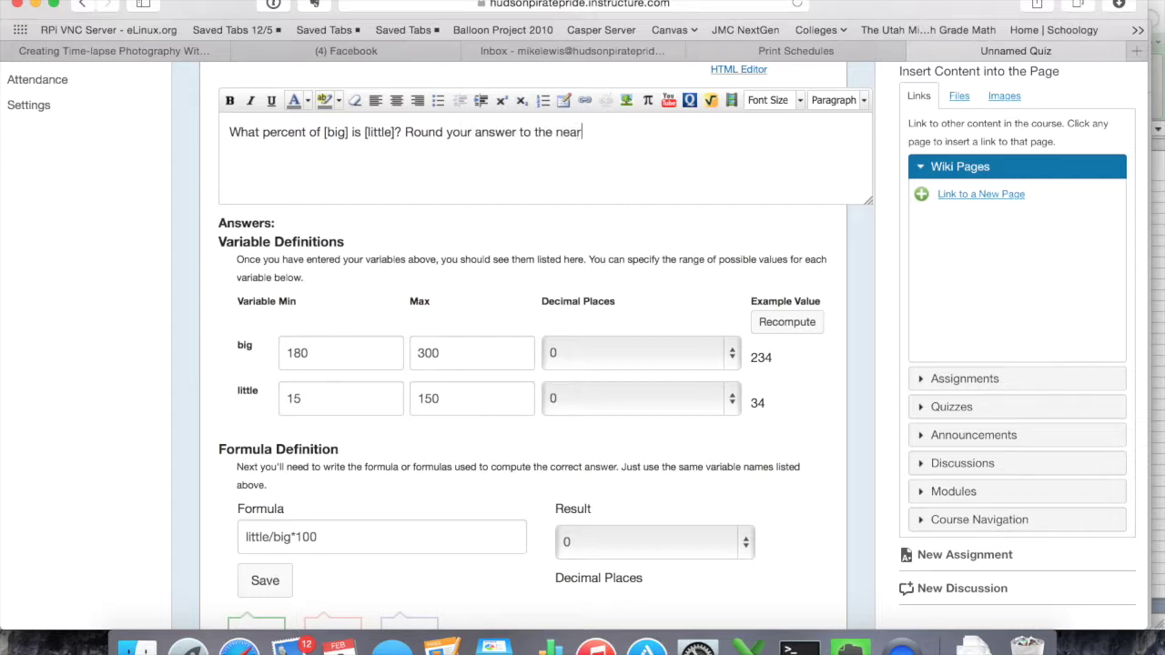
text(est whole number.)
click(267, 582)
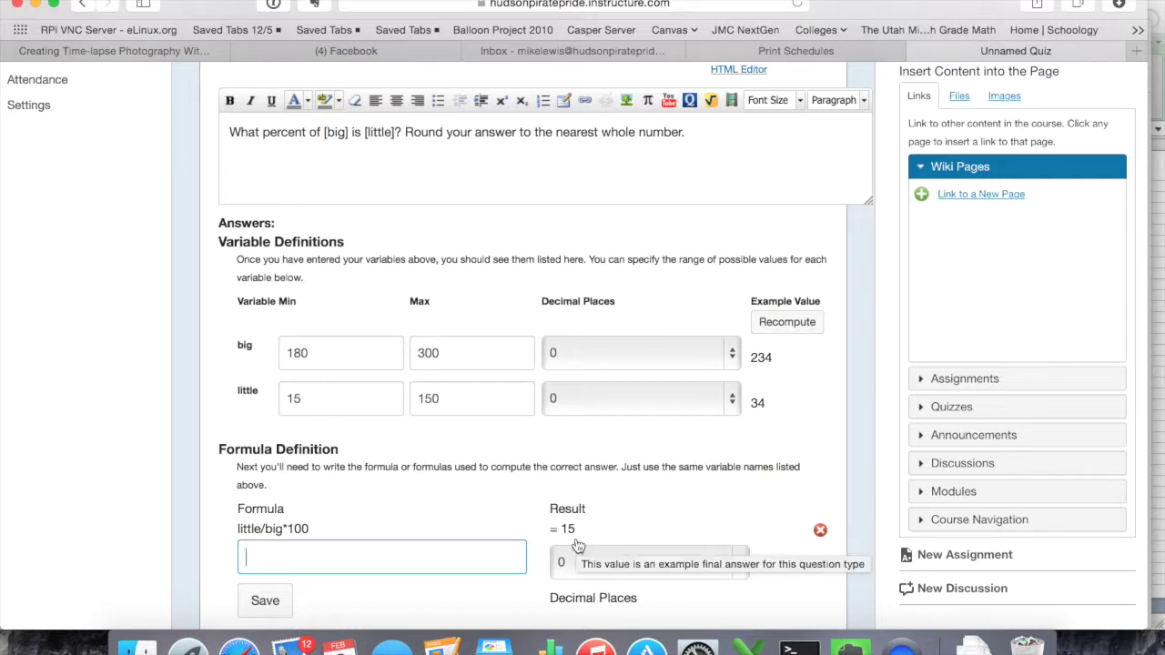
Generate 30 possible value combinations with an error margin of +/- 1.
scroll(312, 463, down, 5)
click(313, 463)
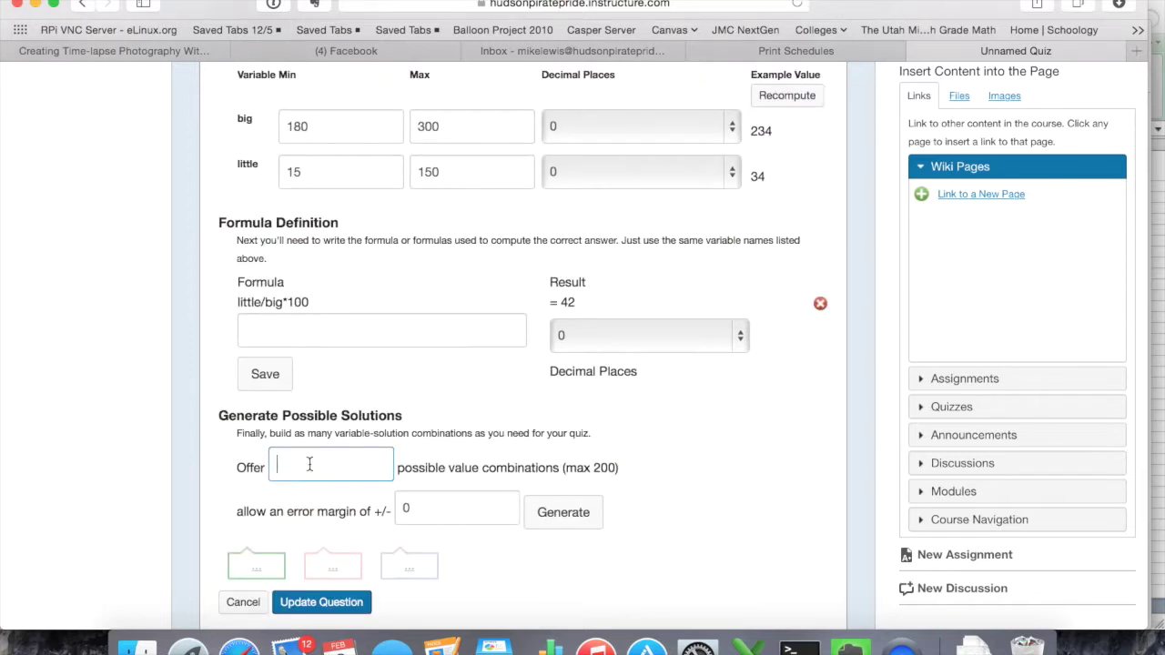
scroll(310, 465, down, 1)
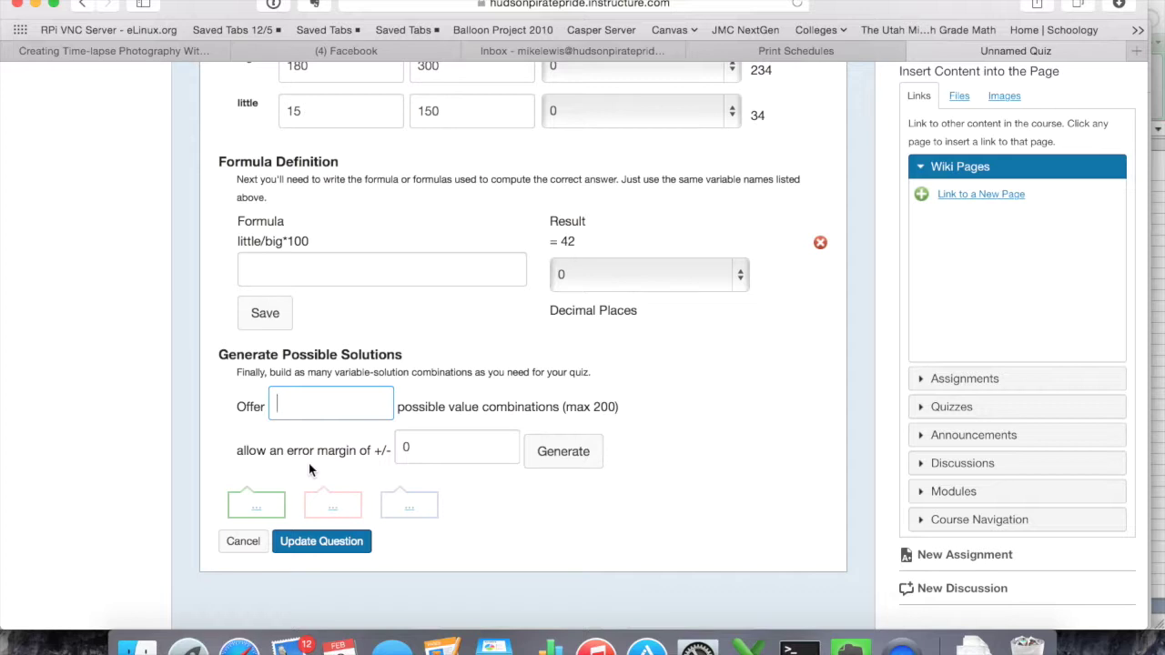
scroll(310, 466, up, 1)
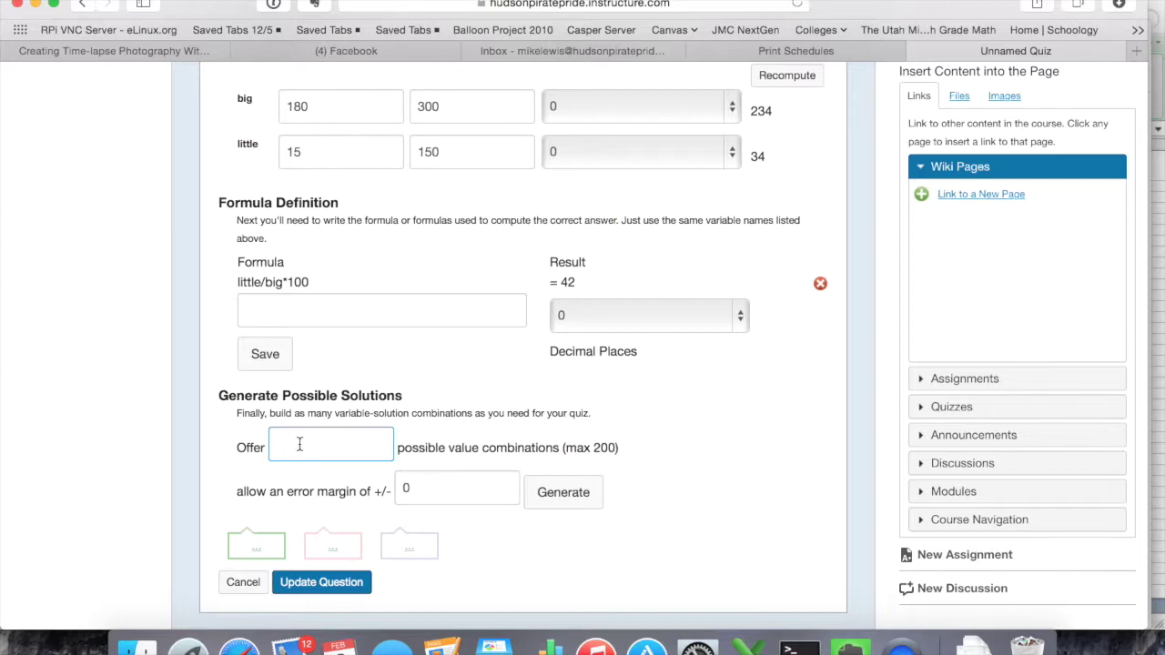
text(30)
key(Tab)
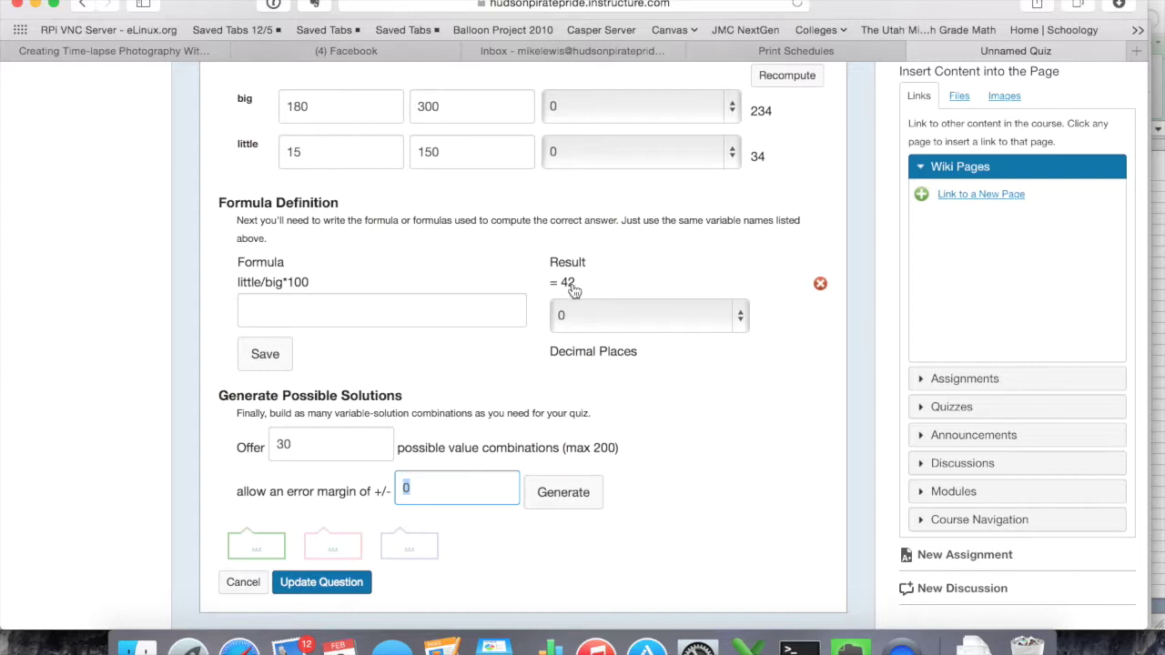
mouse_move(574, 289)
text(1)
click(585, 493)
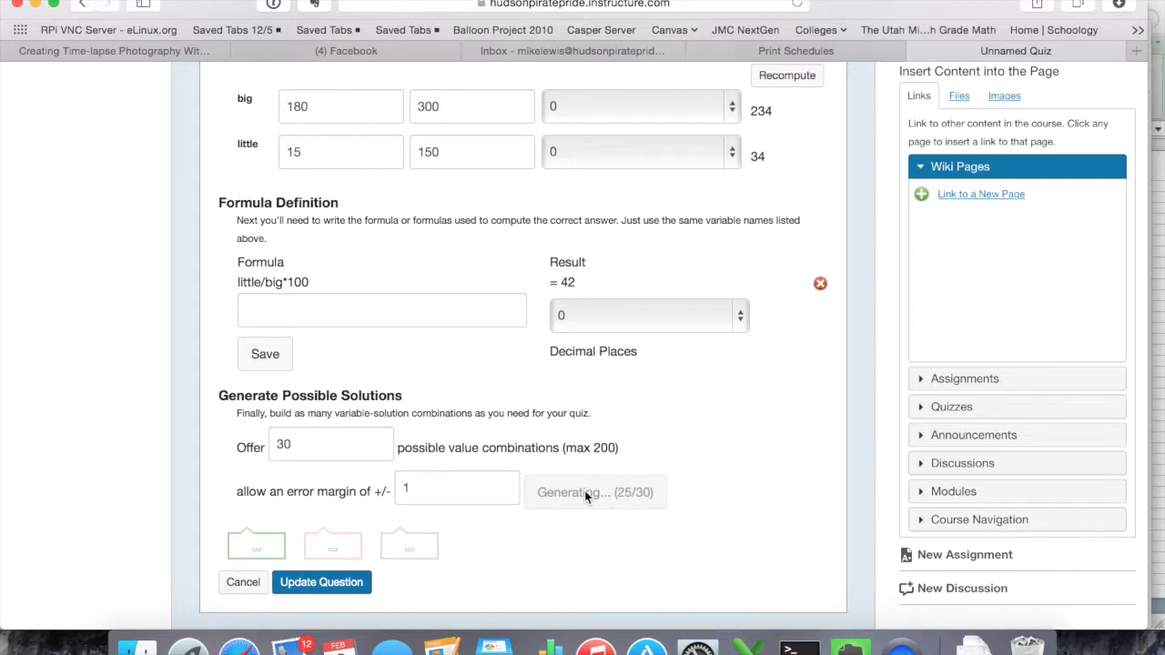
Review the generated value combinations and their final answers, and update the percent question.
scroll(581, 504, down, 1)
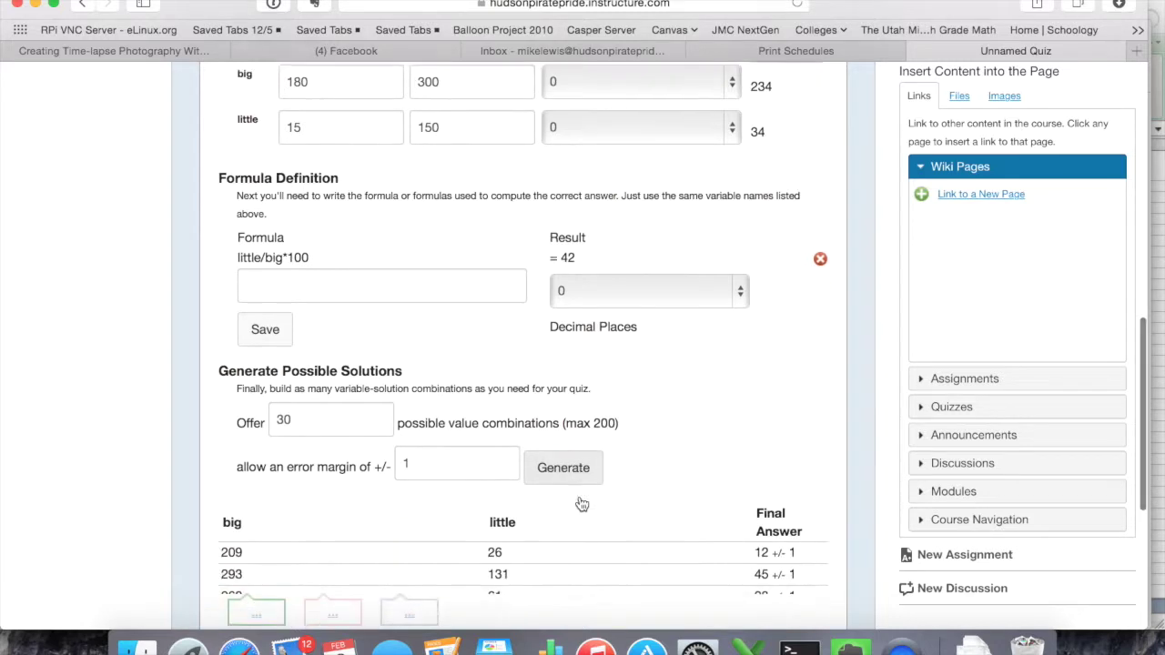
scroll(582, 504, down, 3)
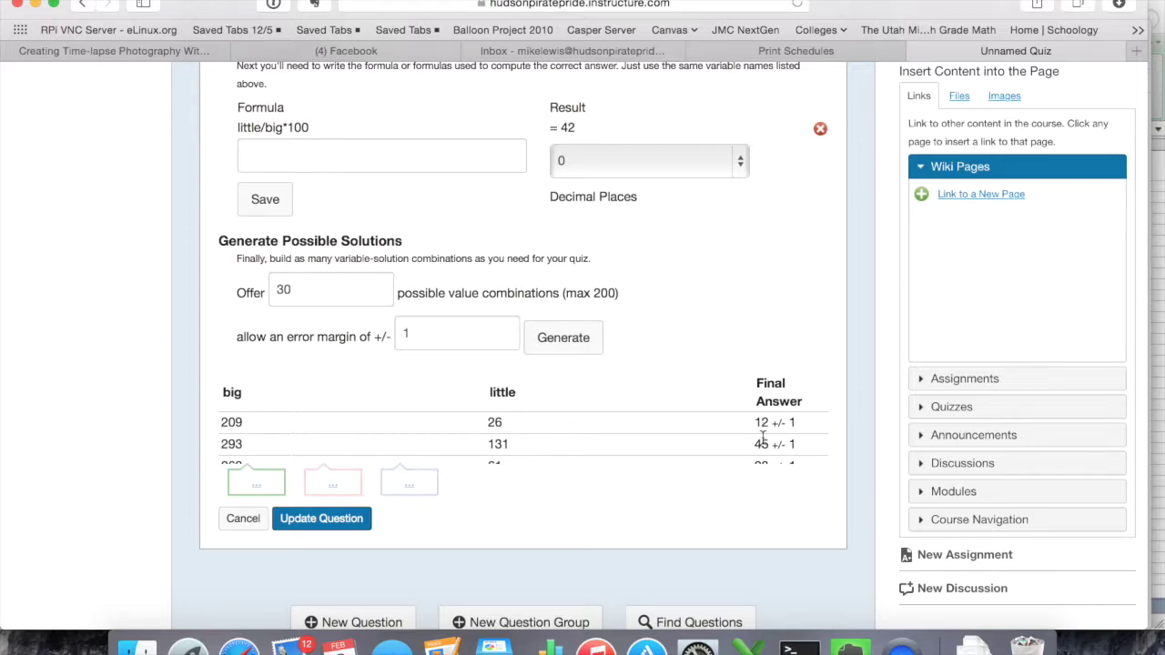
scroll(605, 430, down, 5)
scroll(608, 431, down, 8)
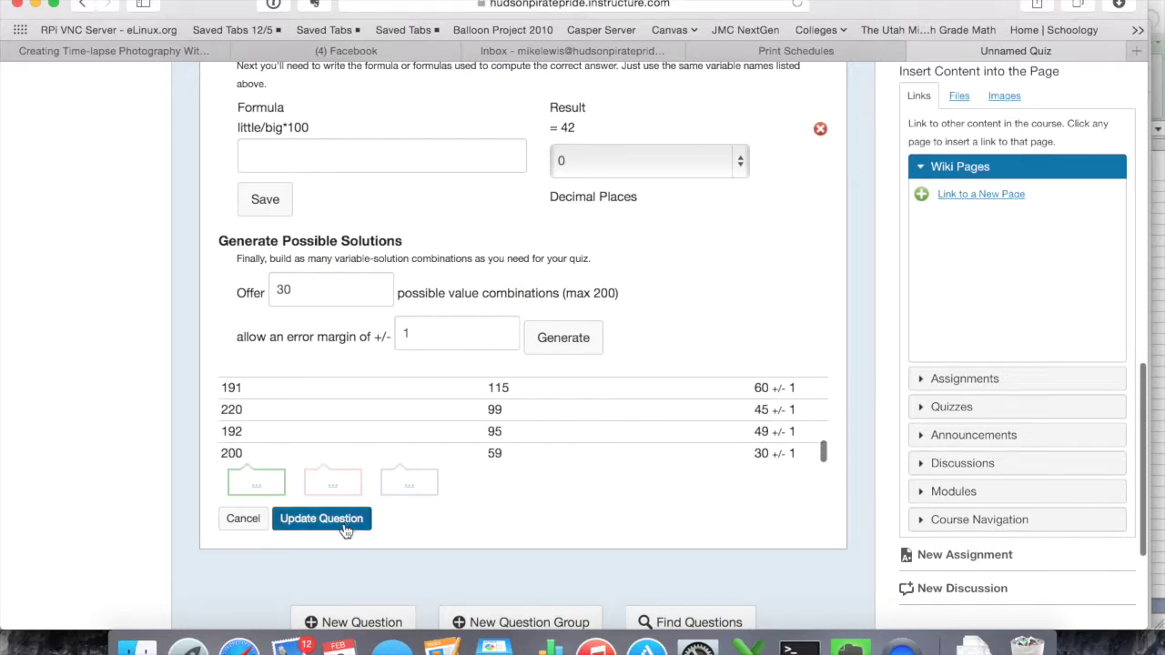
click(321, 519)
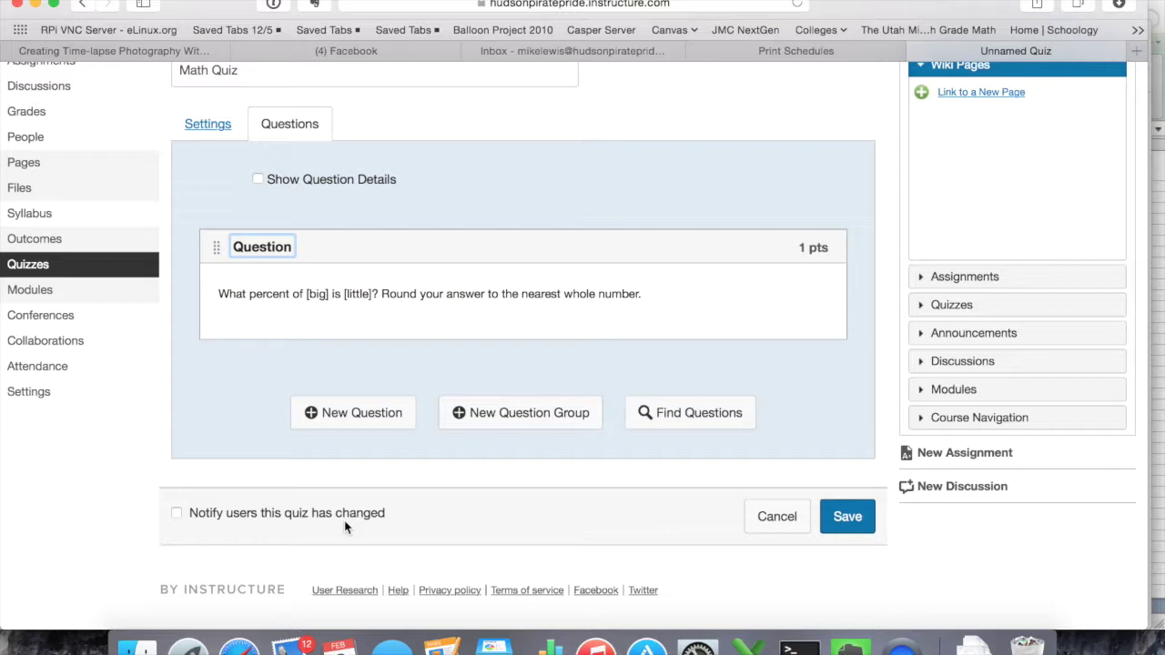
Add a new question and begin its text with "5 L of an ideal gas at STP is heated to 100 C".
click(352, 412)
click(364, 264)
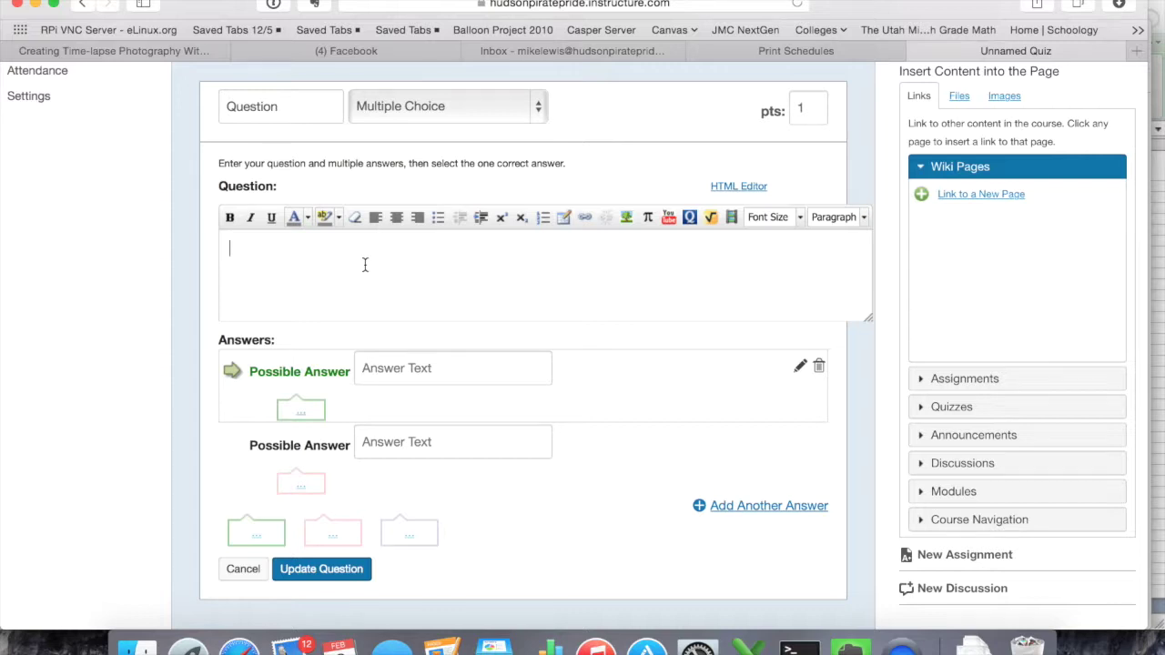
text(5 L of an ideal gas at STP)
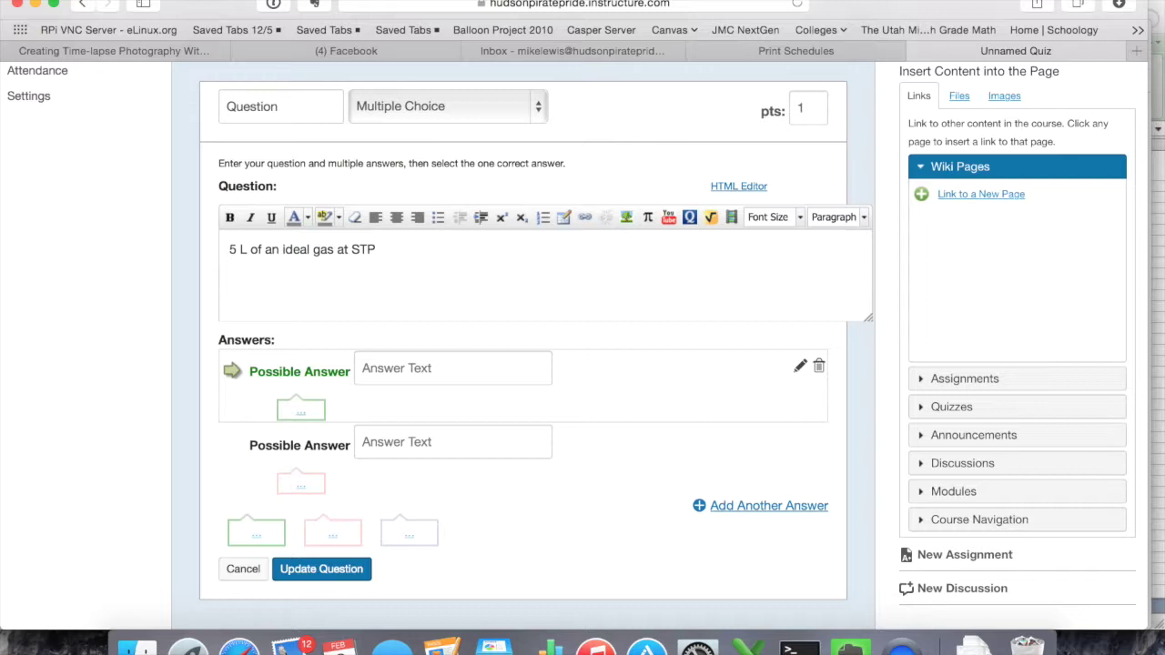
text( is heated )
text(to )
text([)
text(100 C)
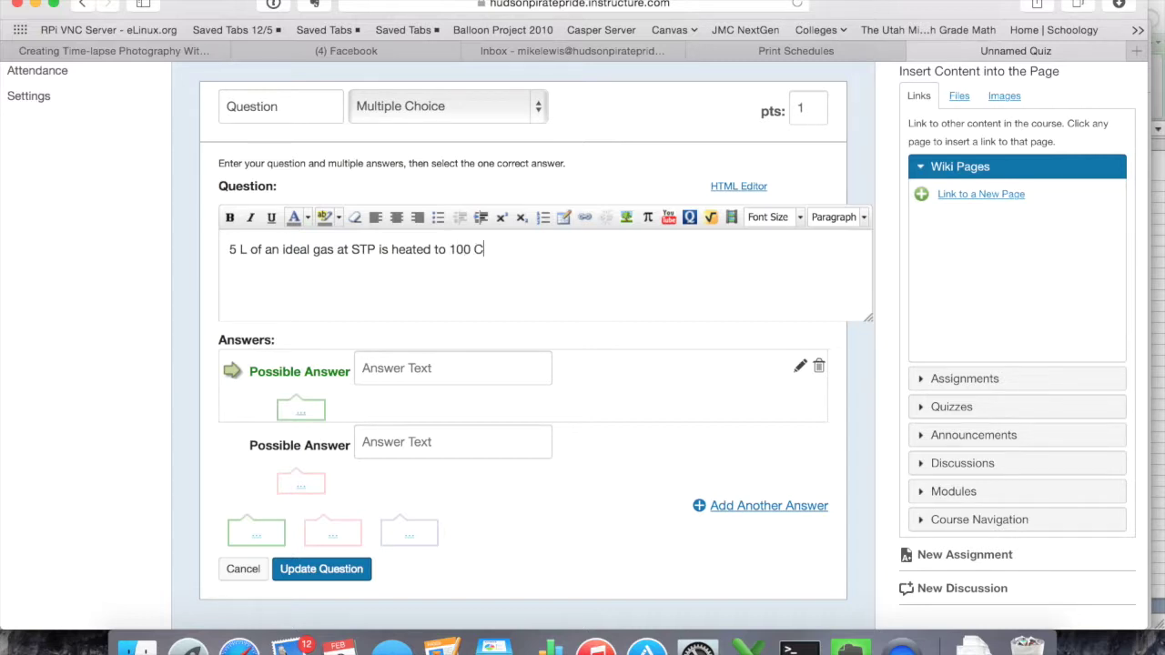
Continue the question text with "and the pressure increases to 1000 mm of Hg. What's the new volume of the gas?".
text( and the pressure increase)
key(BackSpace)
text(es to)
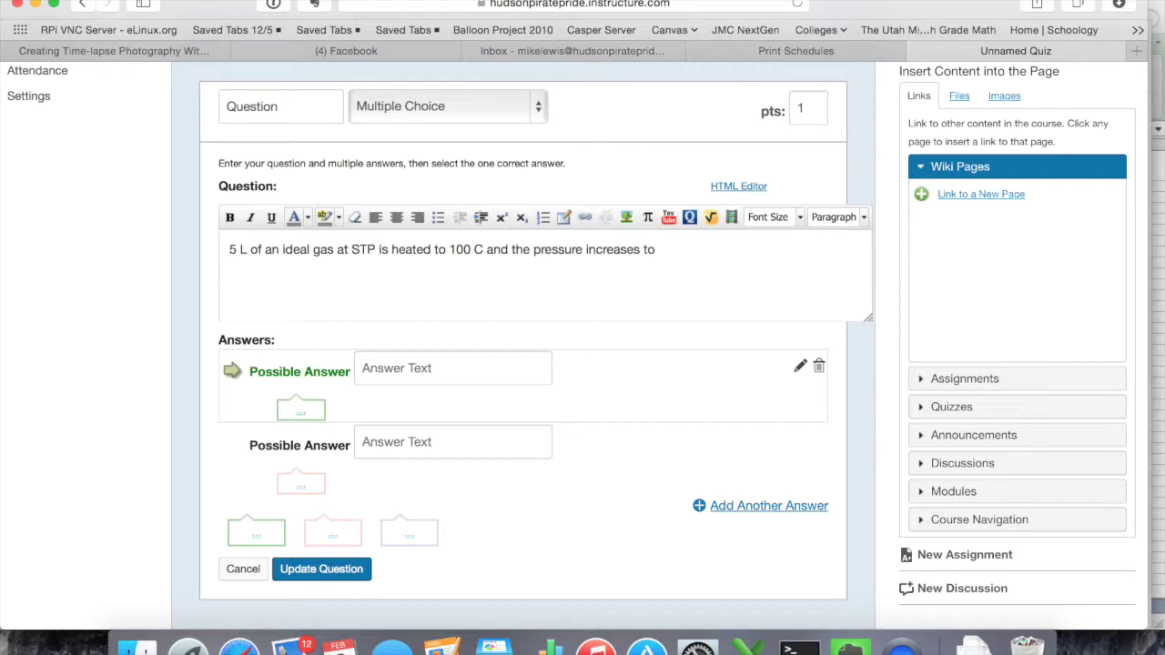
text( 1000)
text( mm)
key(BackSpace)
text(m of Hg. What's the nu)
key(BackSpace)
text(ew)
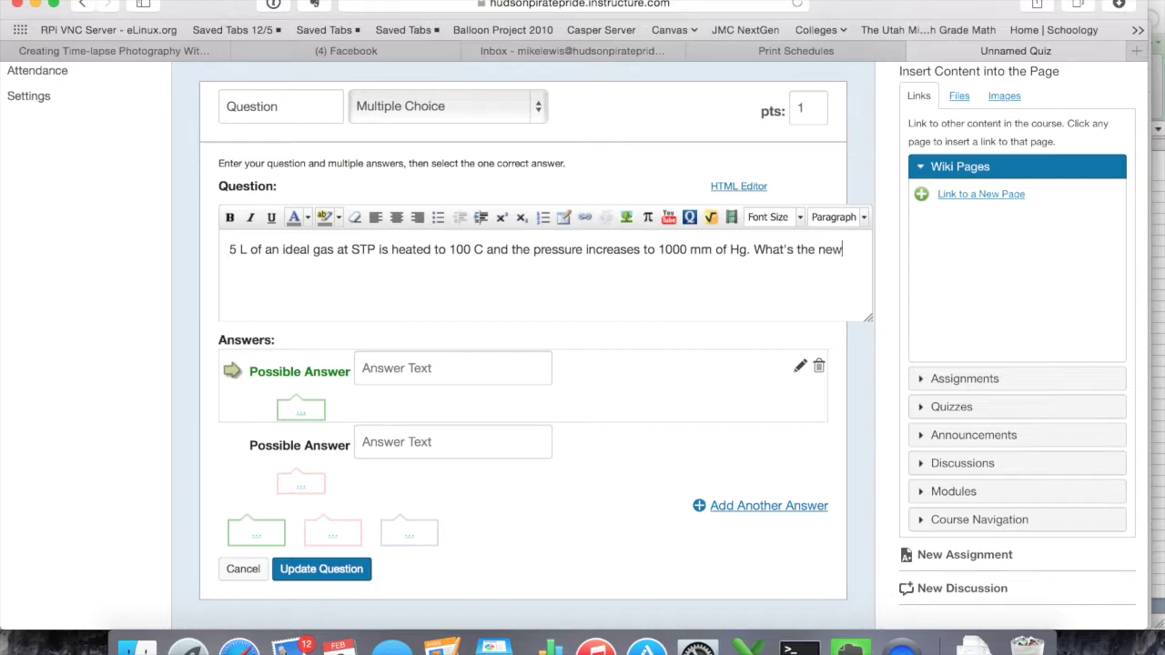
text( volume of the gas?)
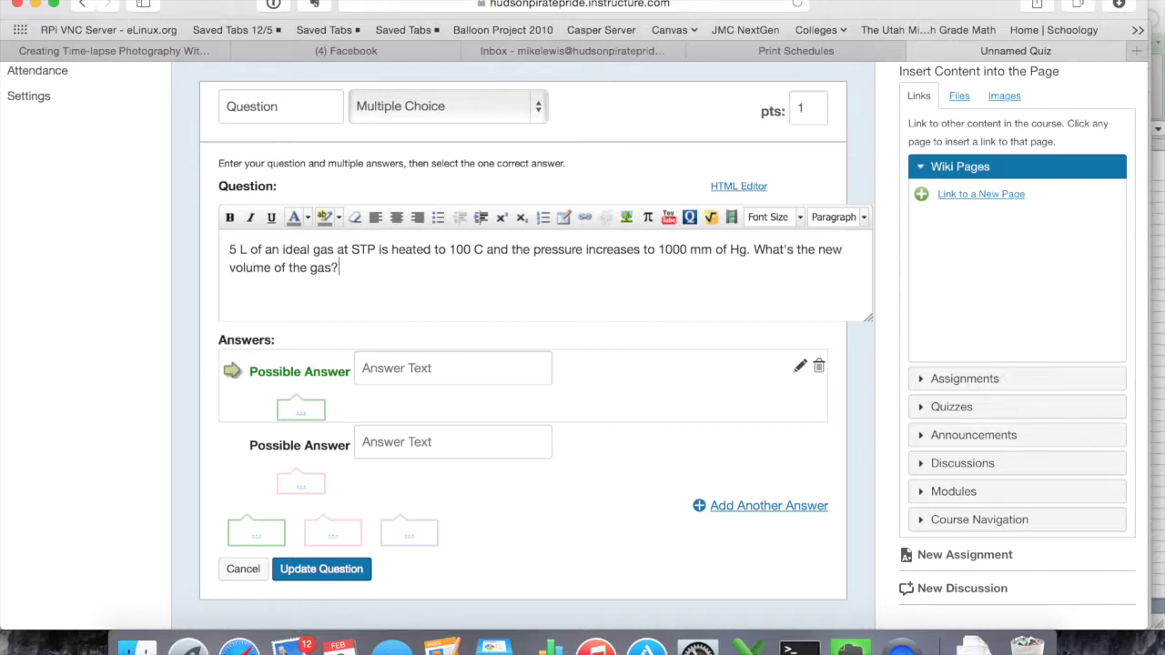
Append "Round your answer to the nearest tenth." to the gas question's text.
text( Round you)
key(BackSpace)
text(r answer to the )
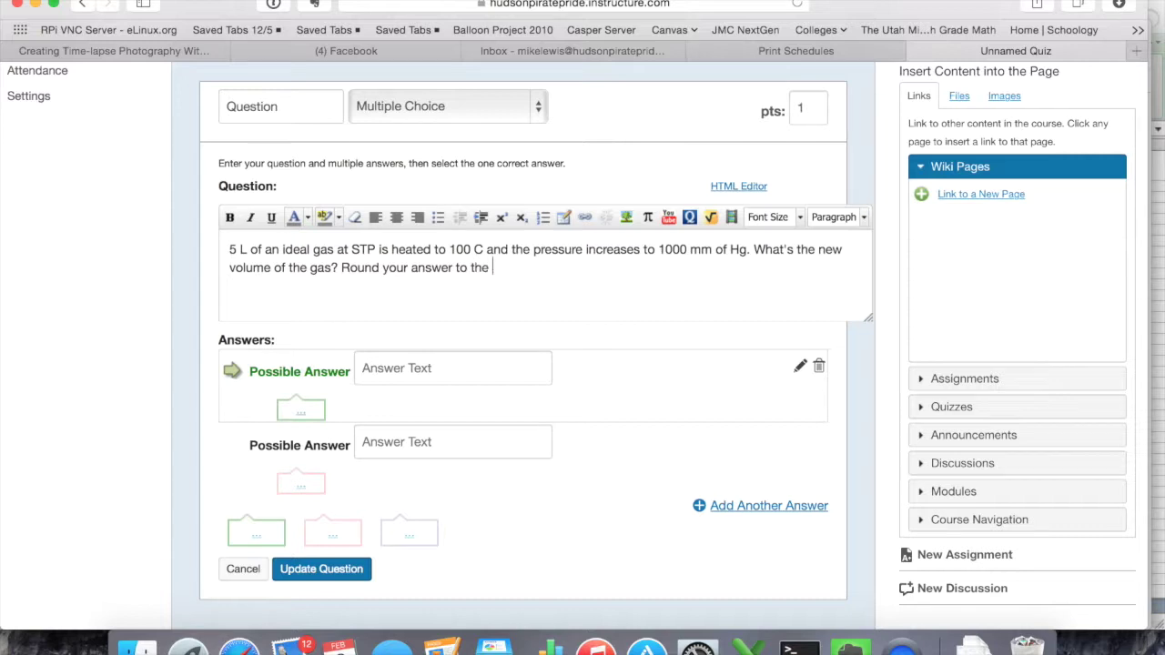
text(nearest tenth.)
Insert "(in liters)" after "volume of the gas" in the question text, before the question mark.
click(332, 268)
text(in L)
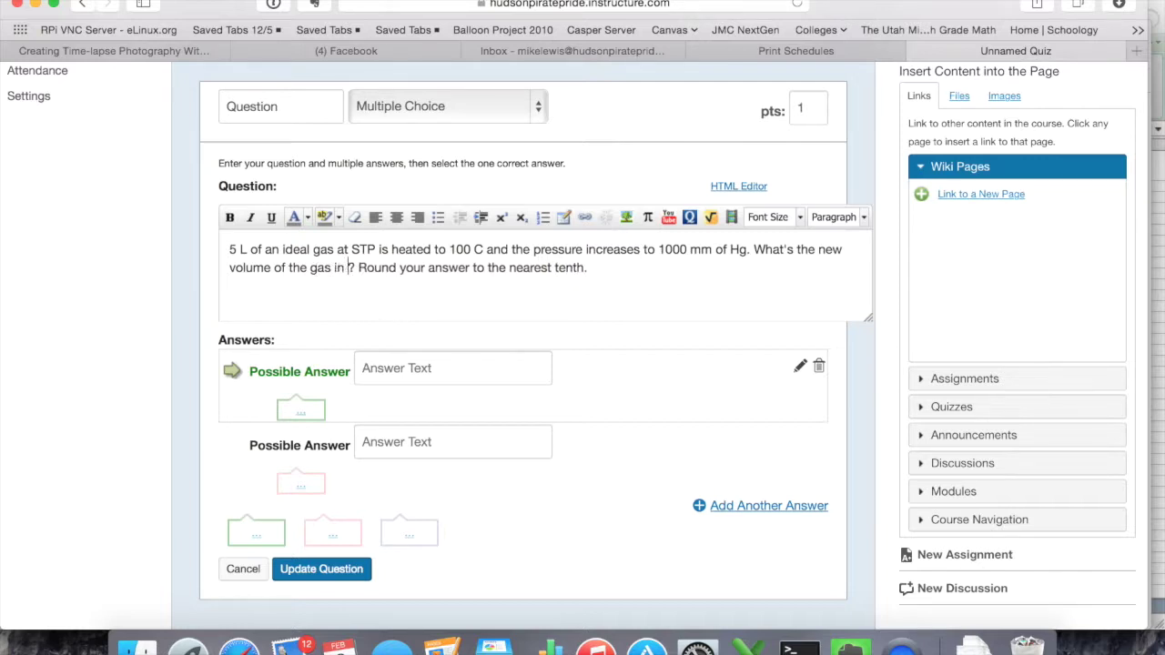
key(BackSpace)
text(liters)
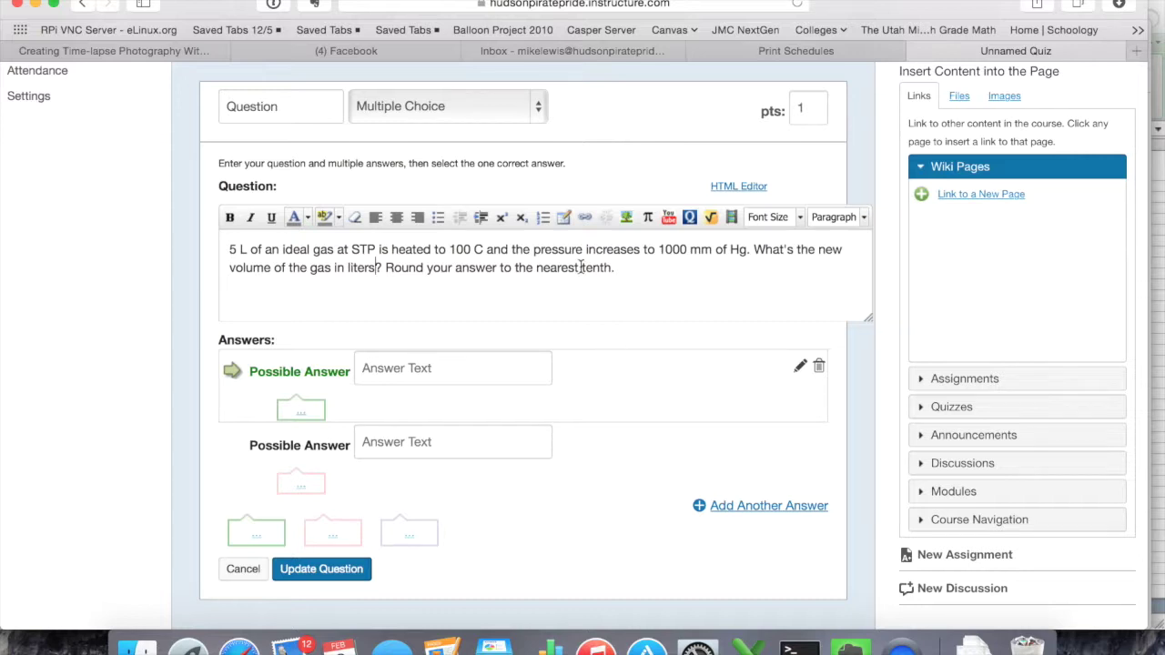
click(334, 267)
text(()
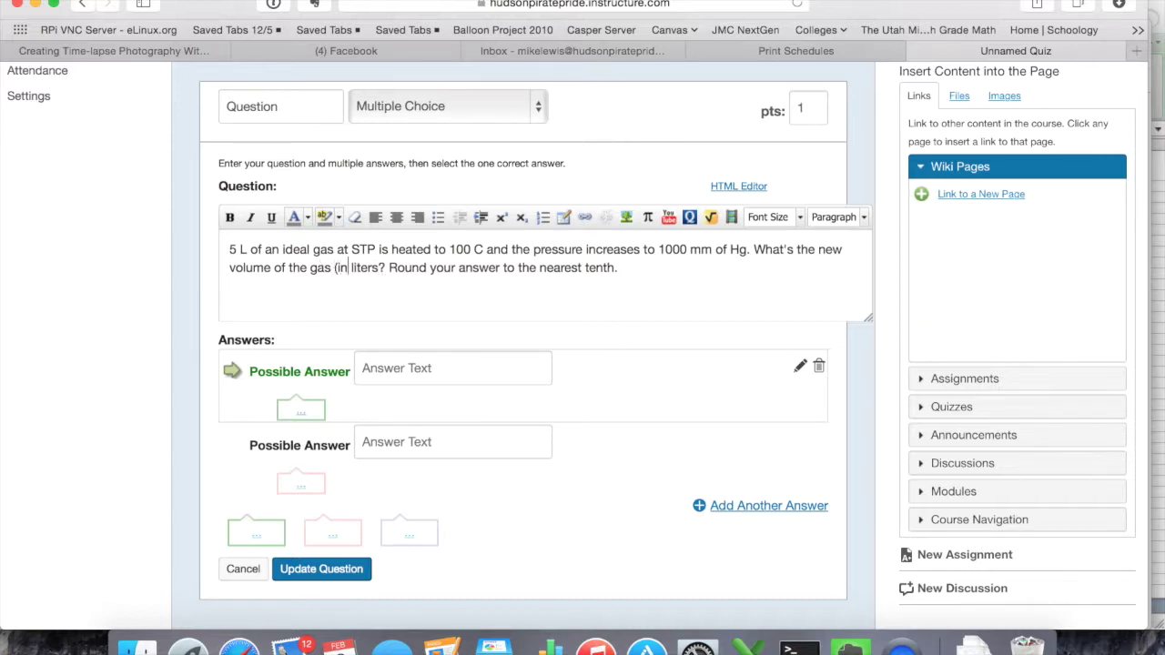
click(383, 267)
text())
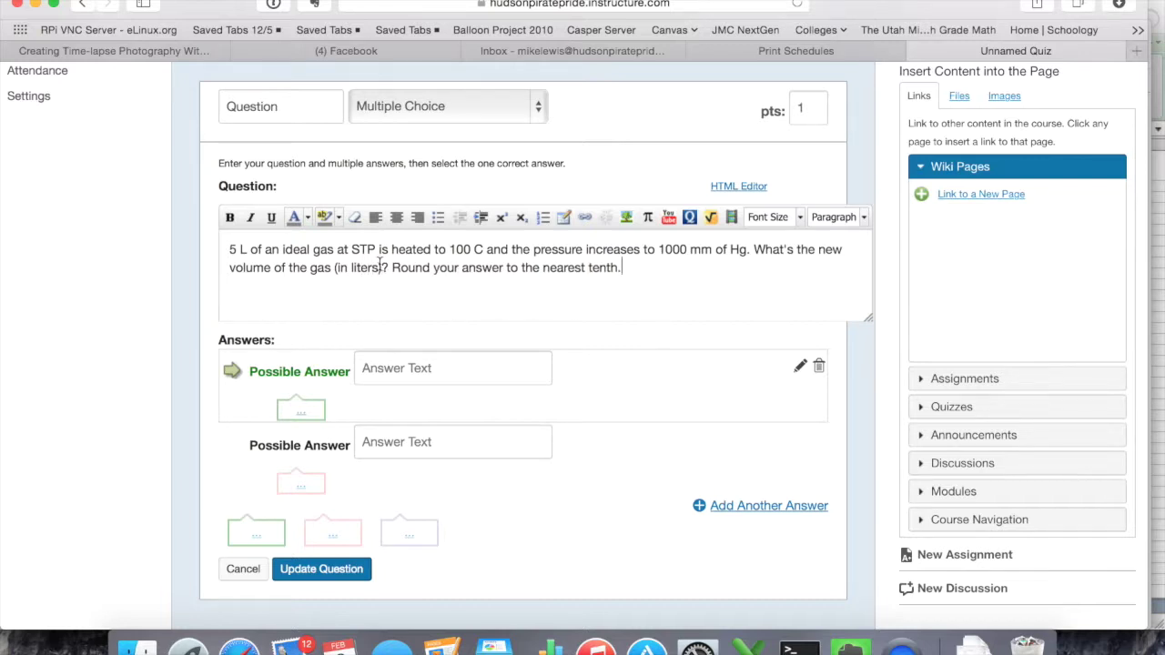
Change the gas question's type to Formula Question, keeping its text.
click(411, 106)
click(411, 108)
click(665, 285)
key(super+a)
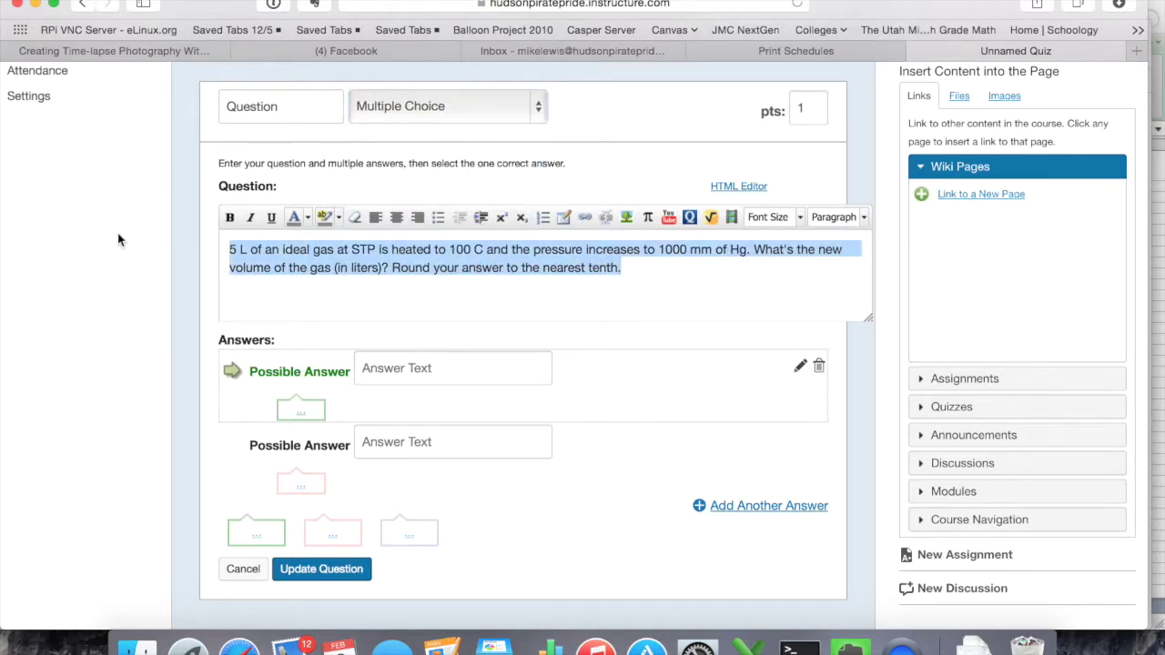
click(368, 116)
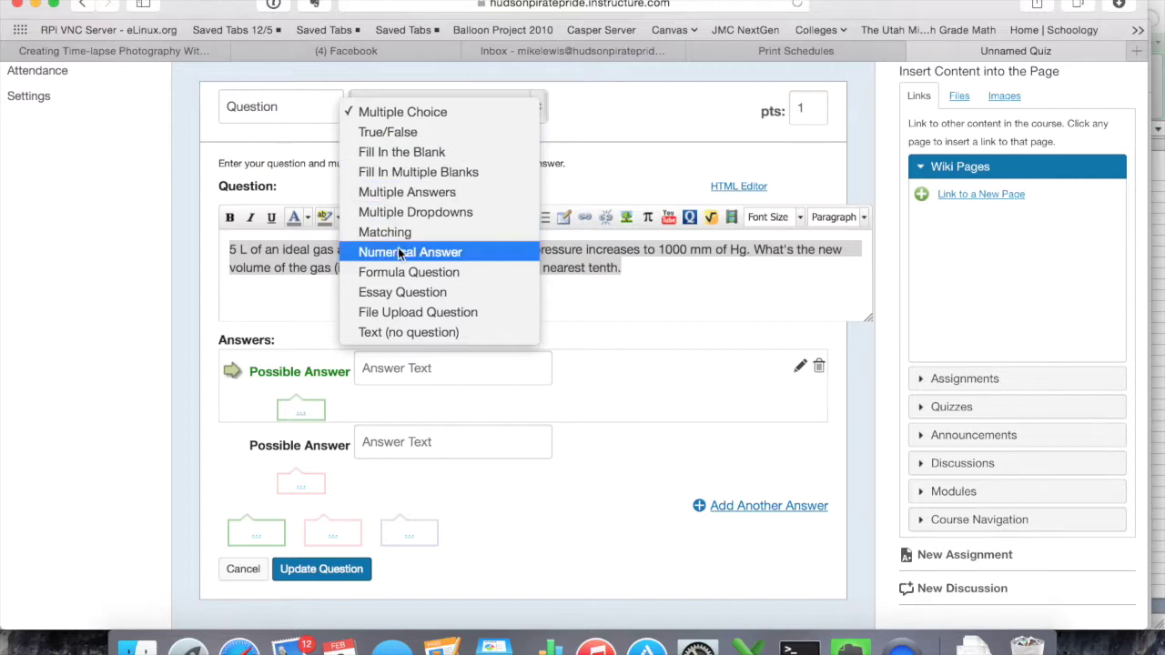
click(405, 277)
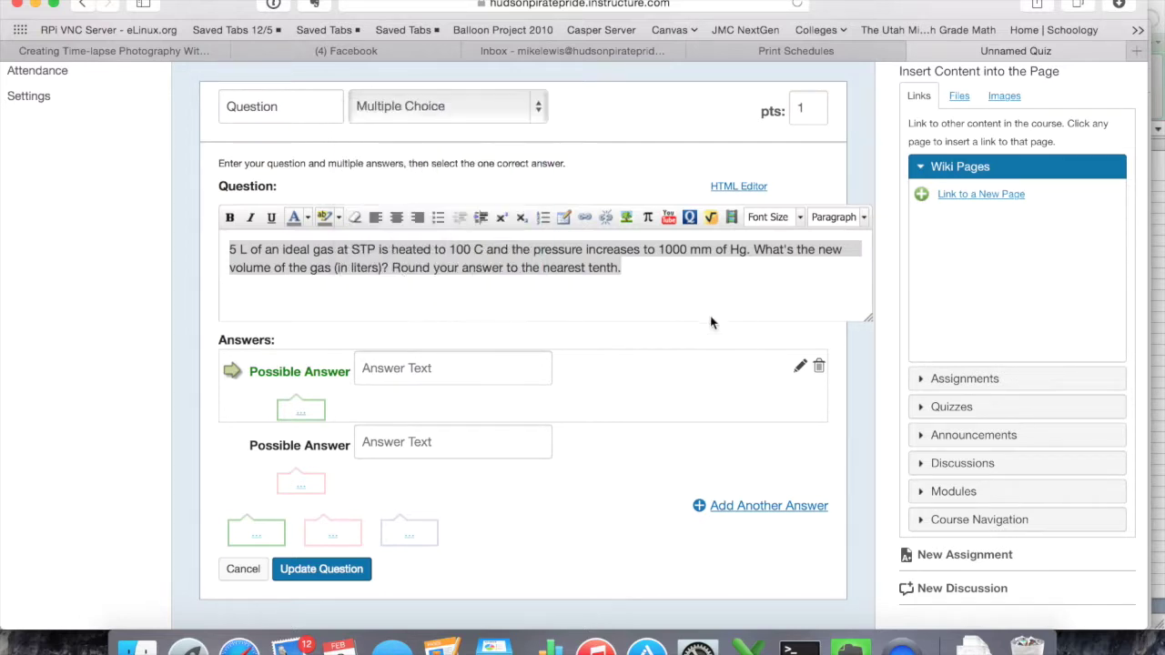
click(636, 355)
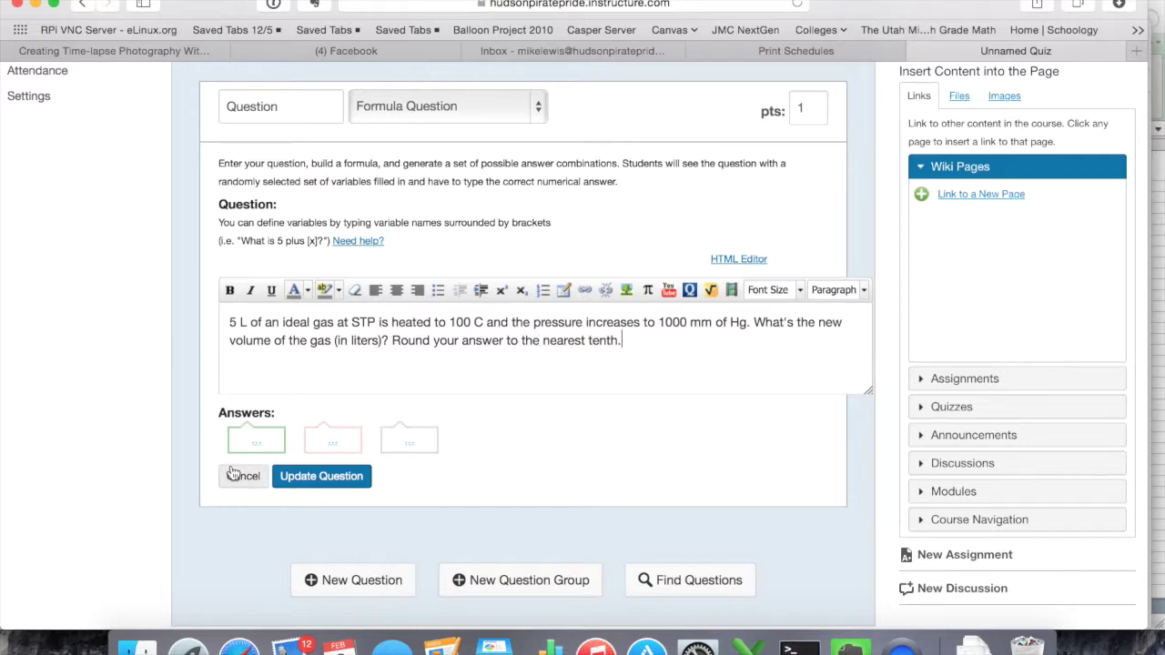
Replace the initial gas volume in the question text with the variable [V1] and trash the incoming mail notification.
drag(238, 323, 227, 324)
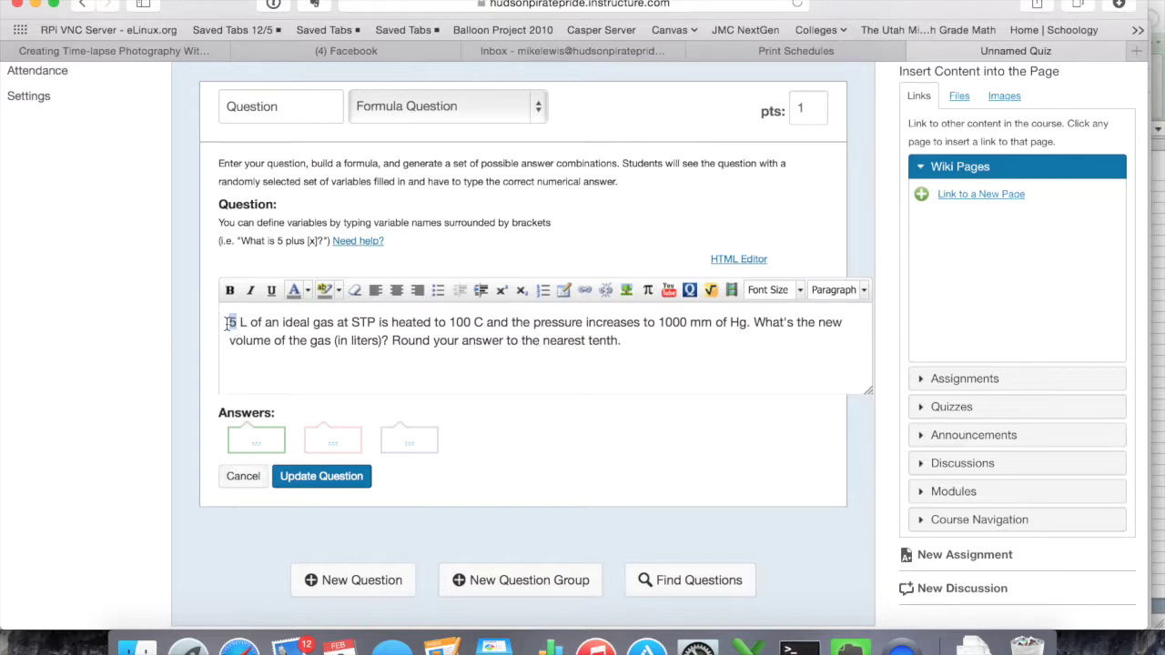
text([)
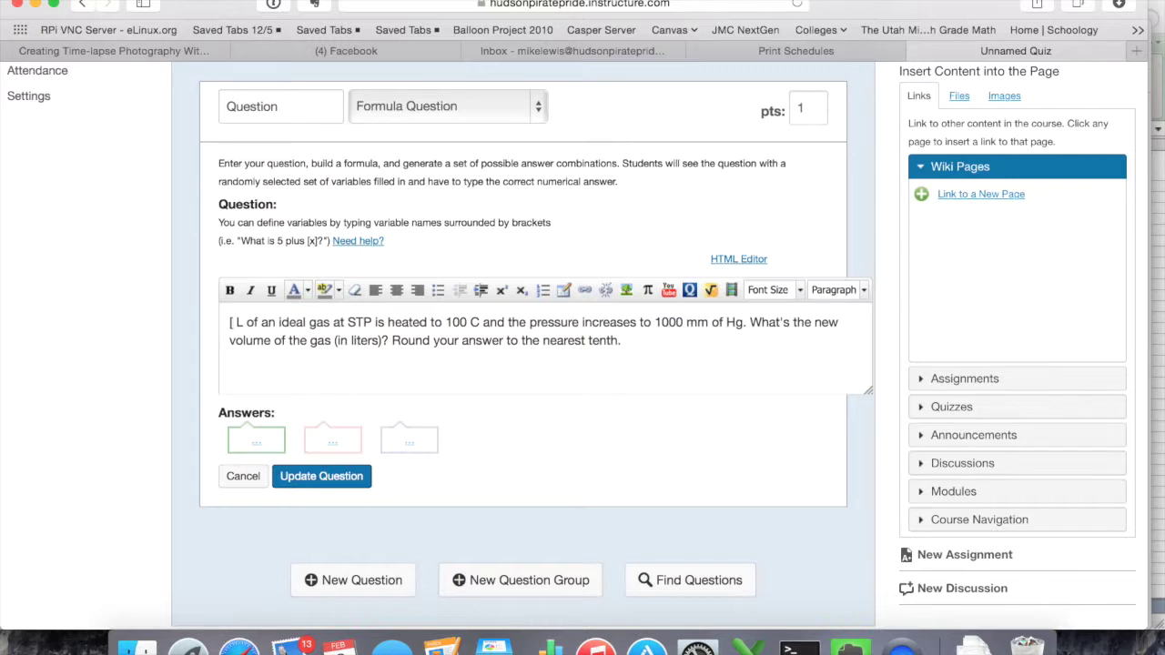
text(V1)
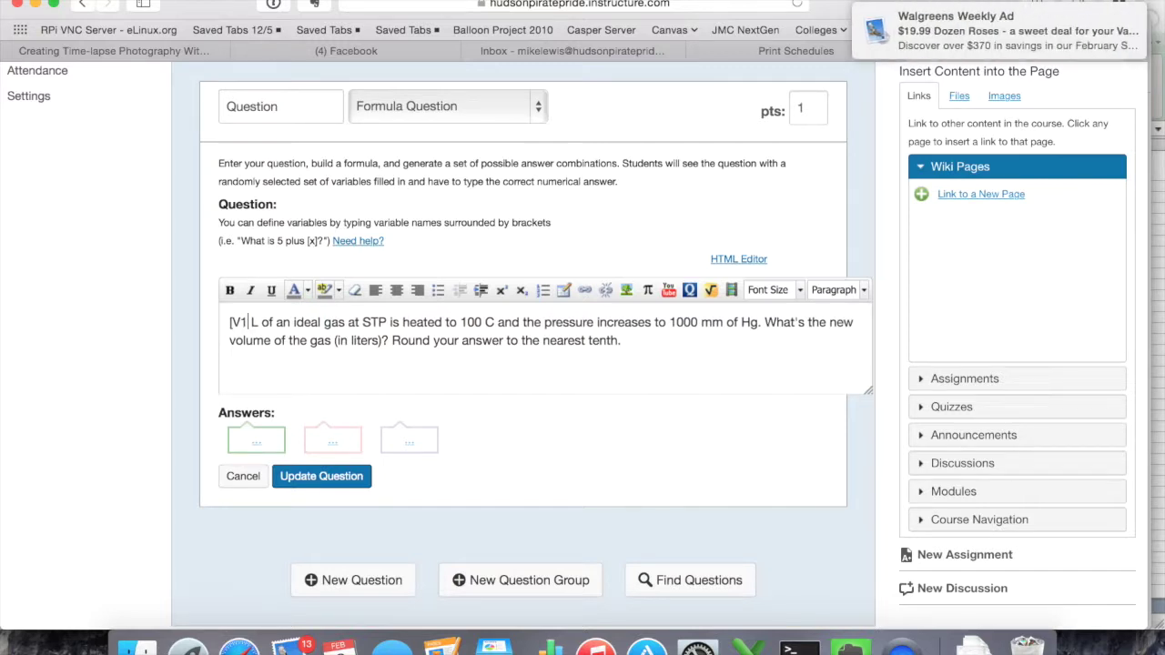
text(])
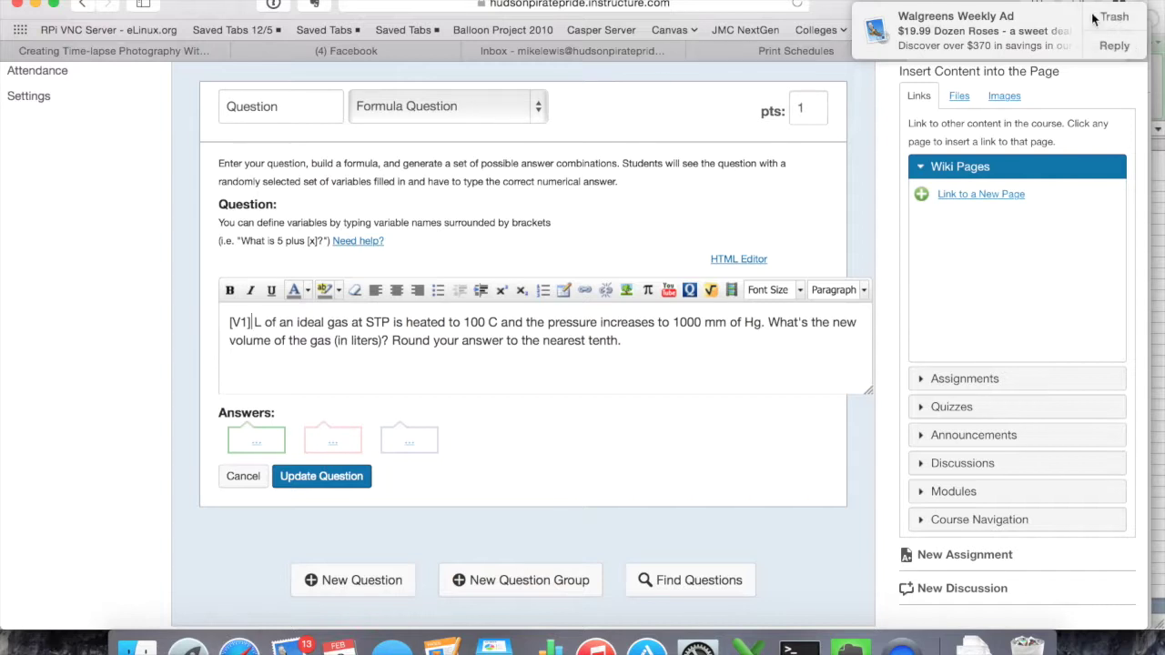
click(1109, 15)
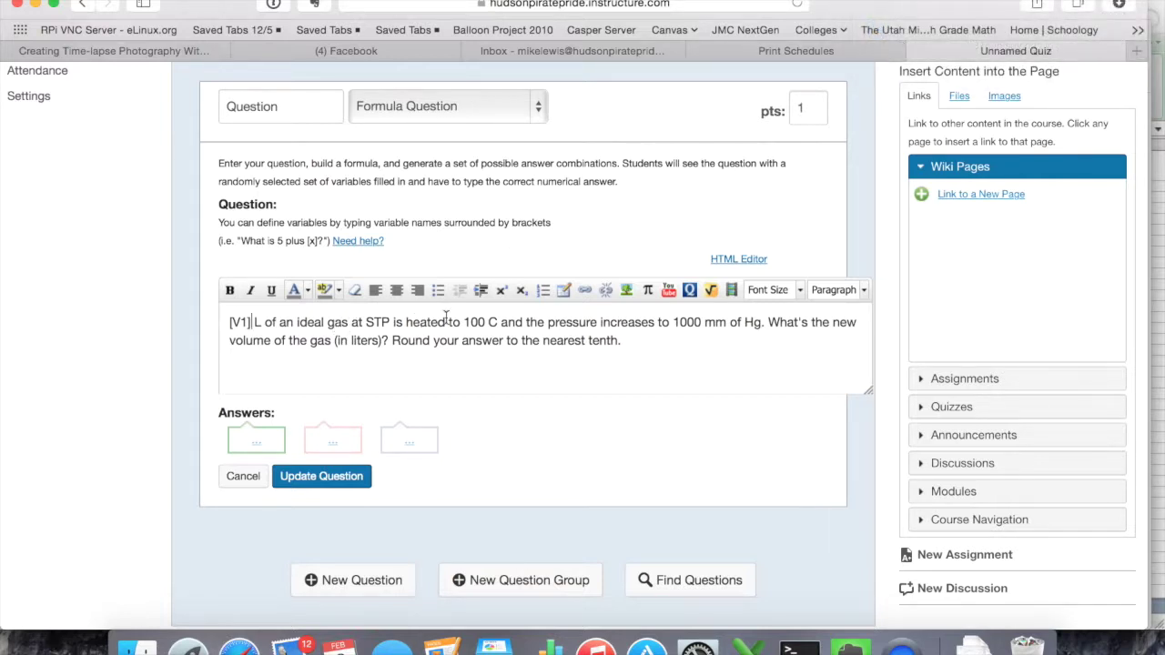
Replace the temperature value in the question text with the variable [T2].
drag(467, 323, 482, 322)
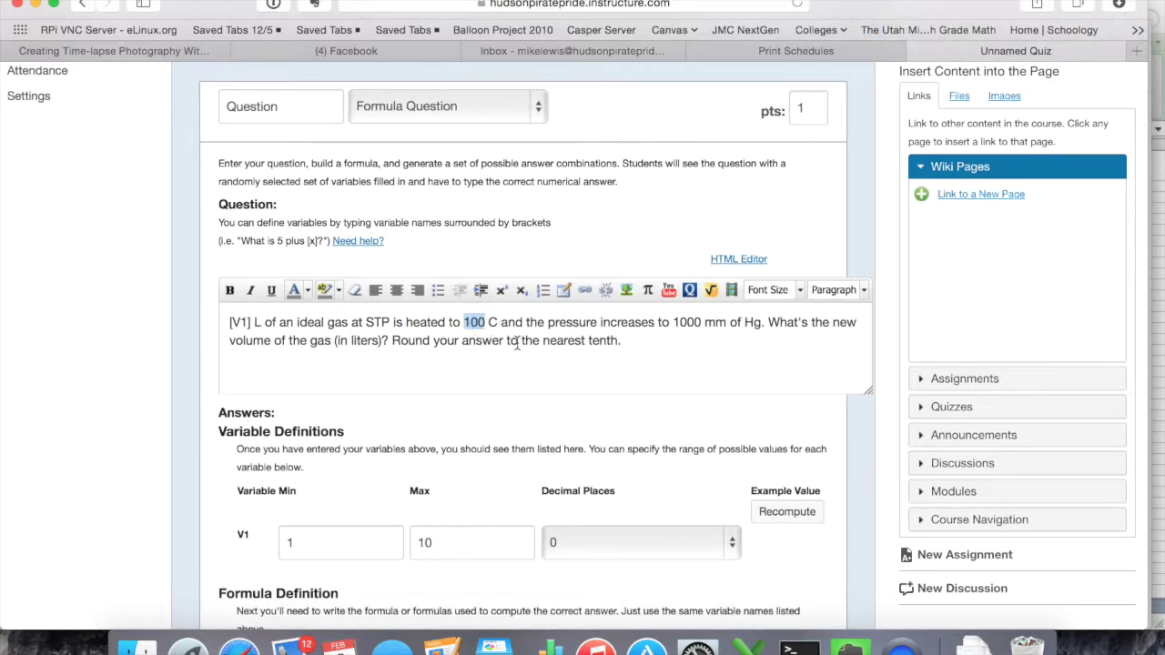
text([)
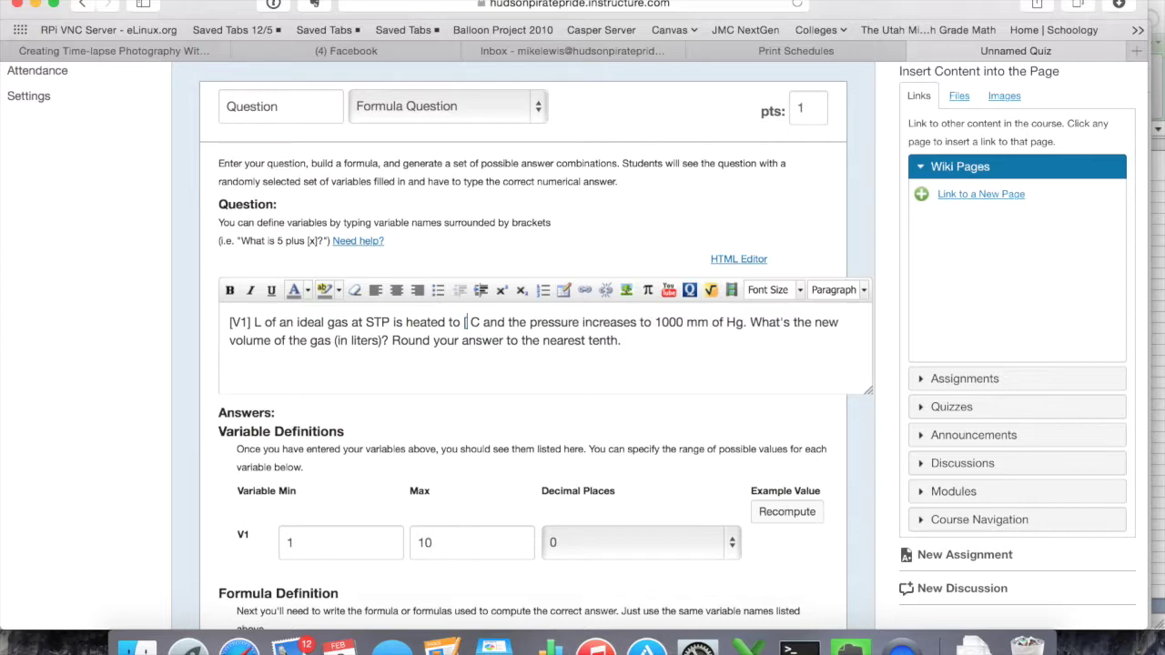
text(T2])
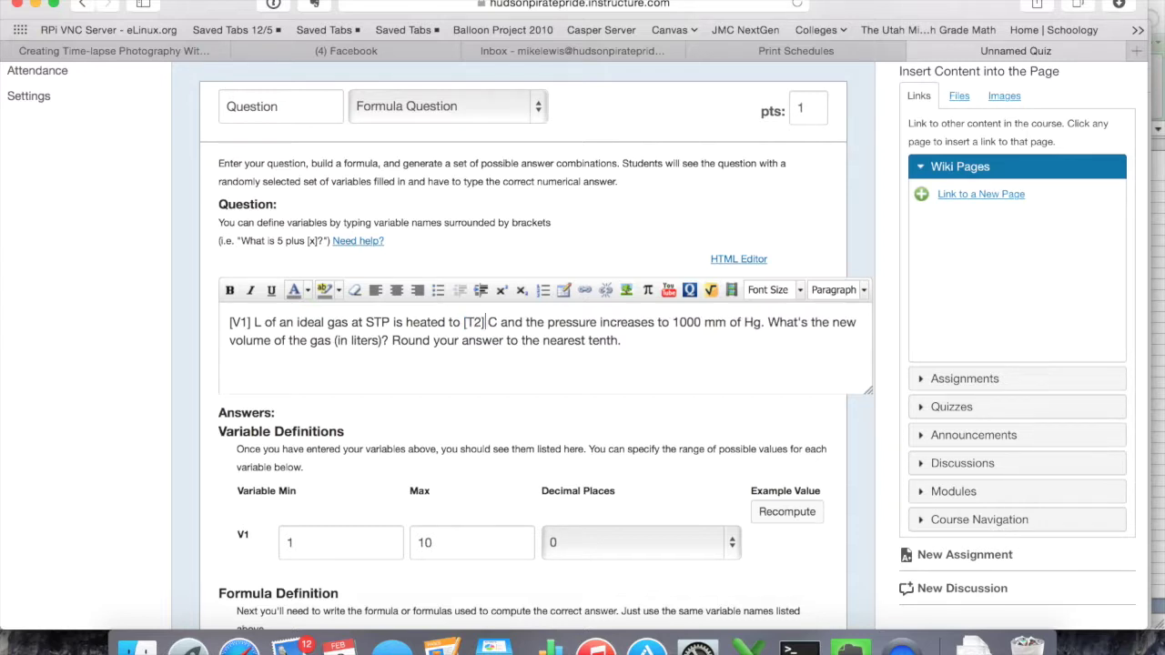
Replace the pressure value in the question text with the variable [P2] and set V1's minimum to 3.
double_click(687, 323)
text([P2])
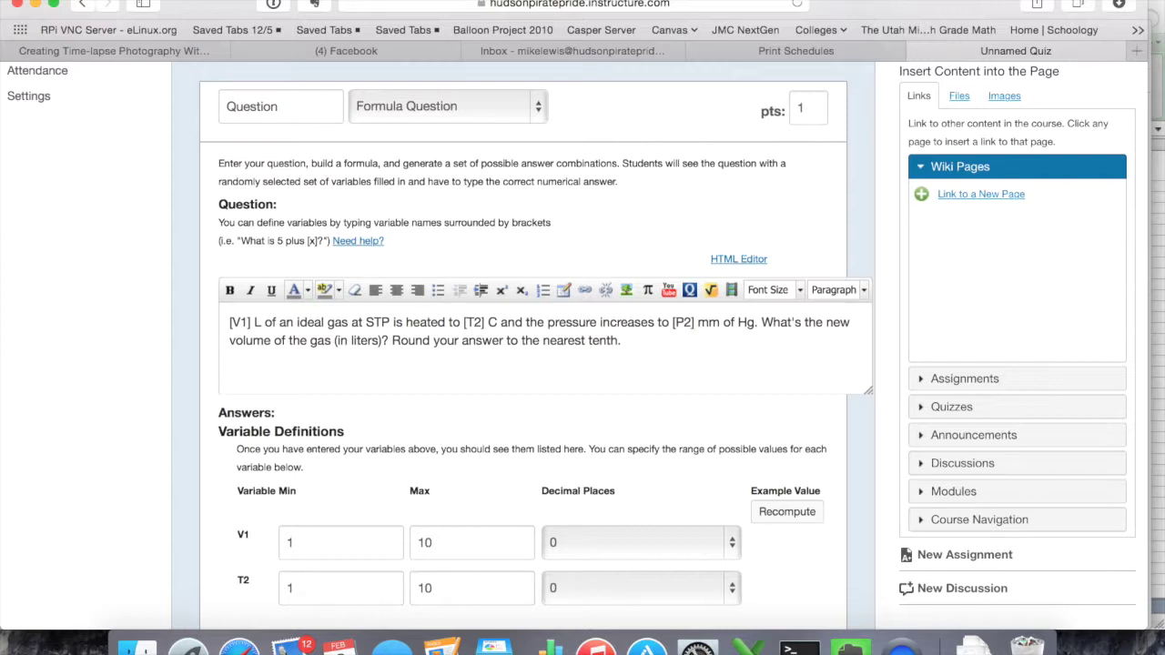
scroll(744, 389, down, 4)
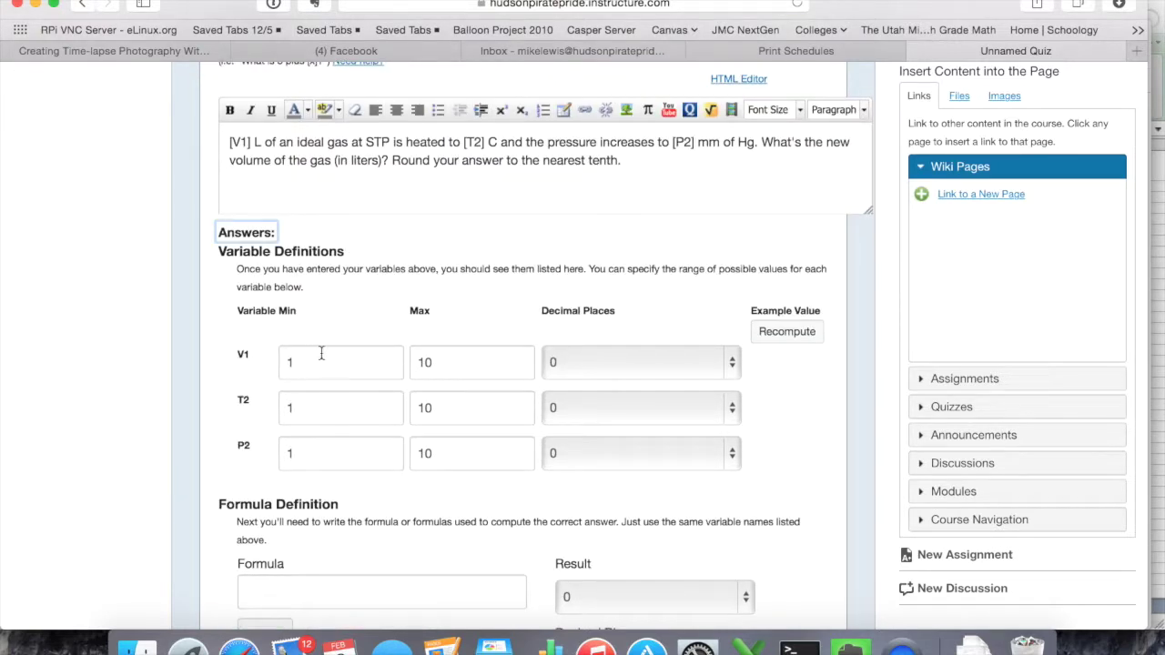
click(252, 363)
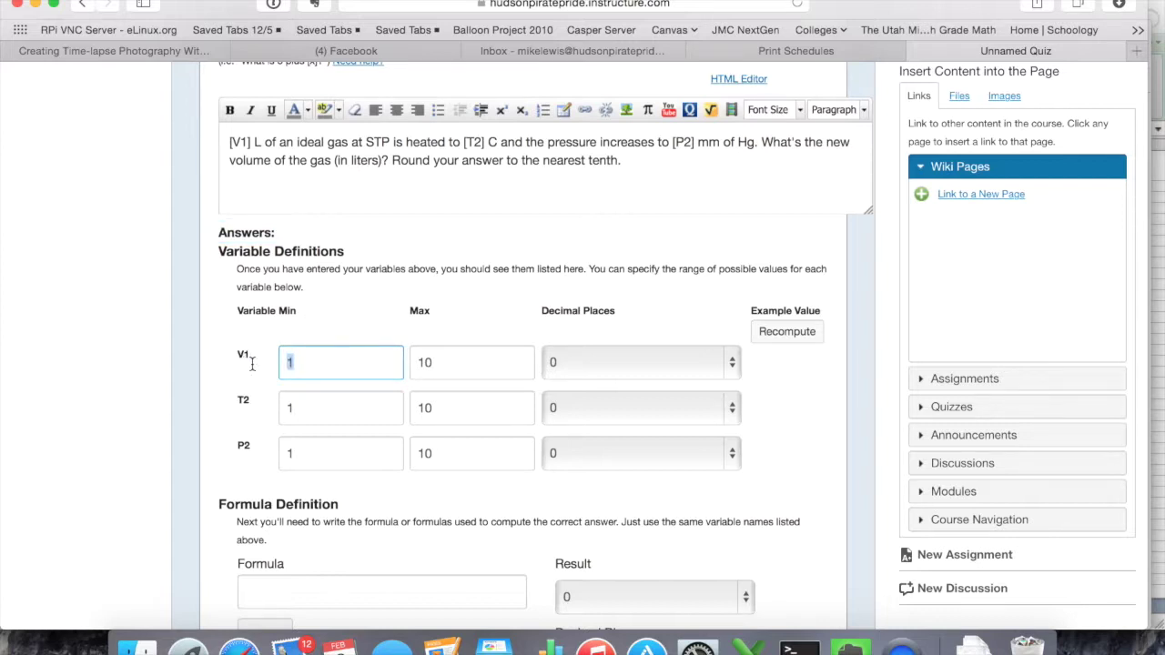
text(3)
Set the range of variable T2 to a minimum of 40 and a maximum of 150.
click(371, 401)
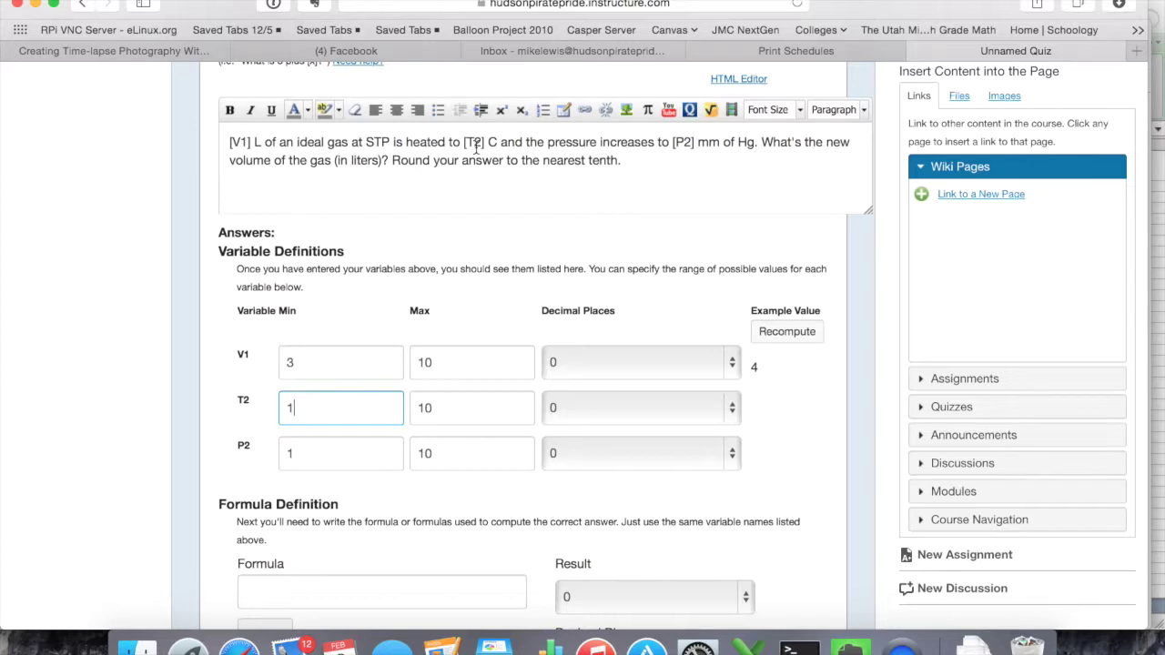
drag(304, 404, 272, 404)
text(40)
key(Tab)
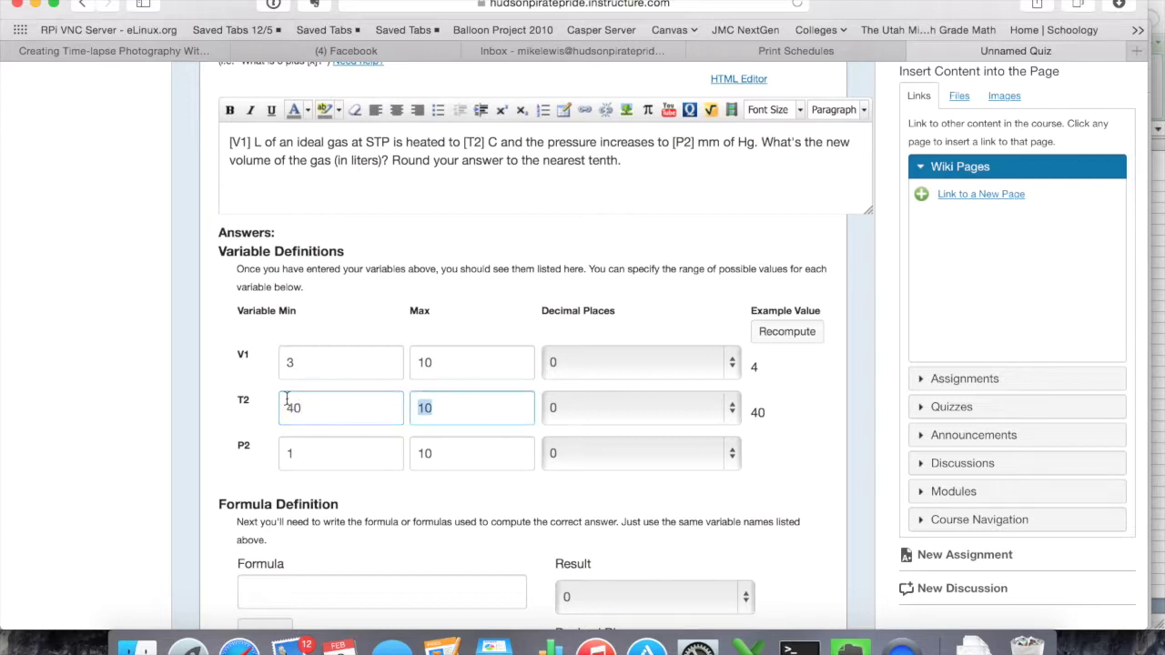
text(1)
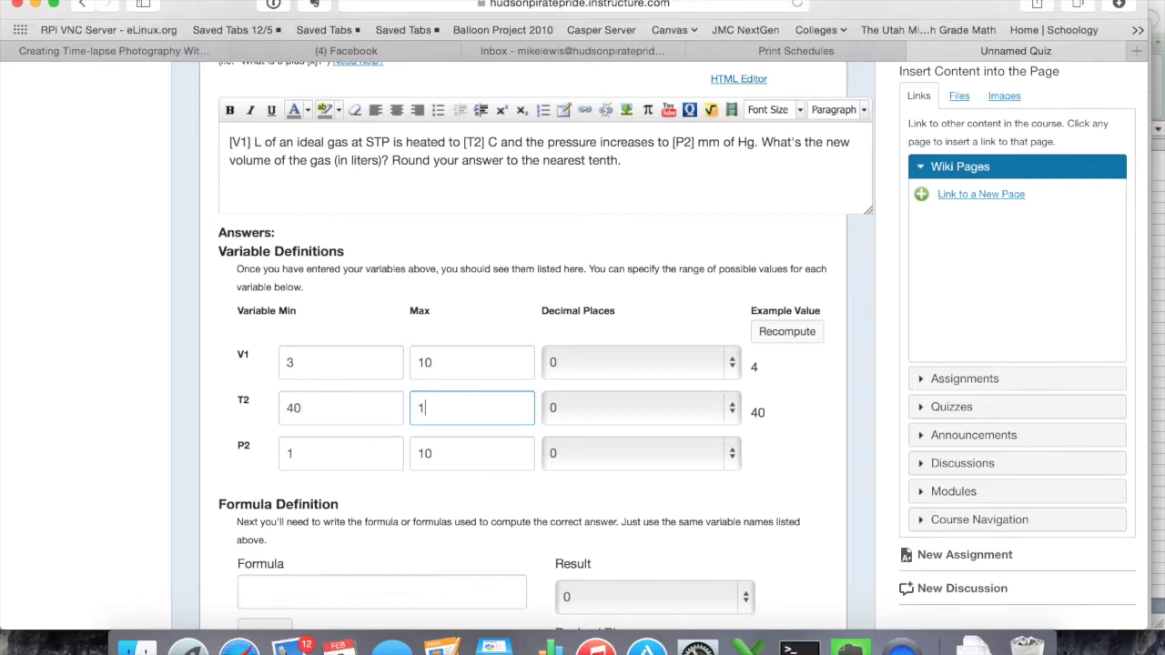
text(50)
key(Tab)
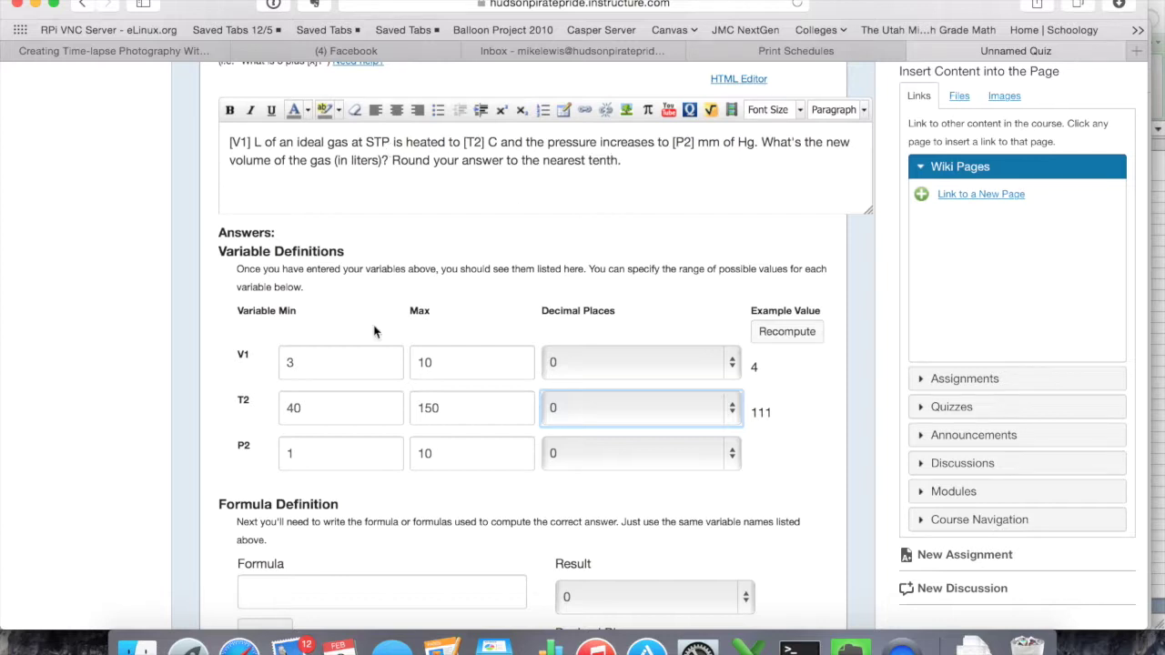
Set the range of variable P2 to a minimum of 900 and a maximum of 1500.
drag(307, 454, 265, 462)
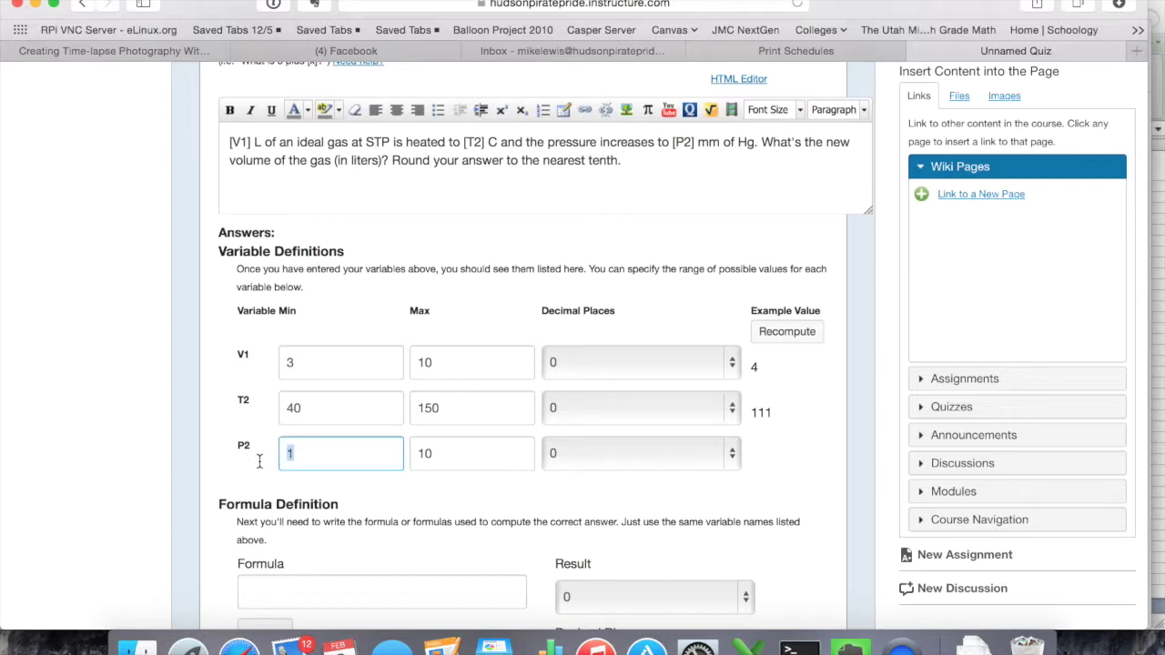
text(900)
key(Tab)
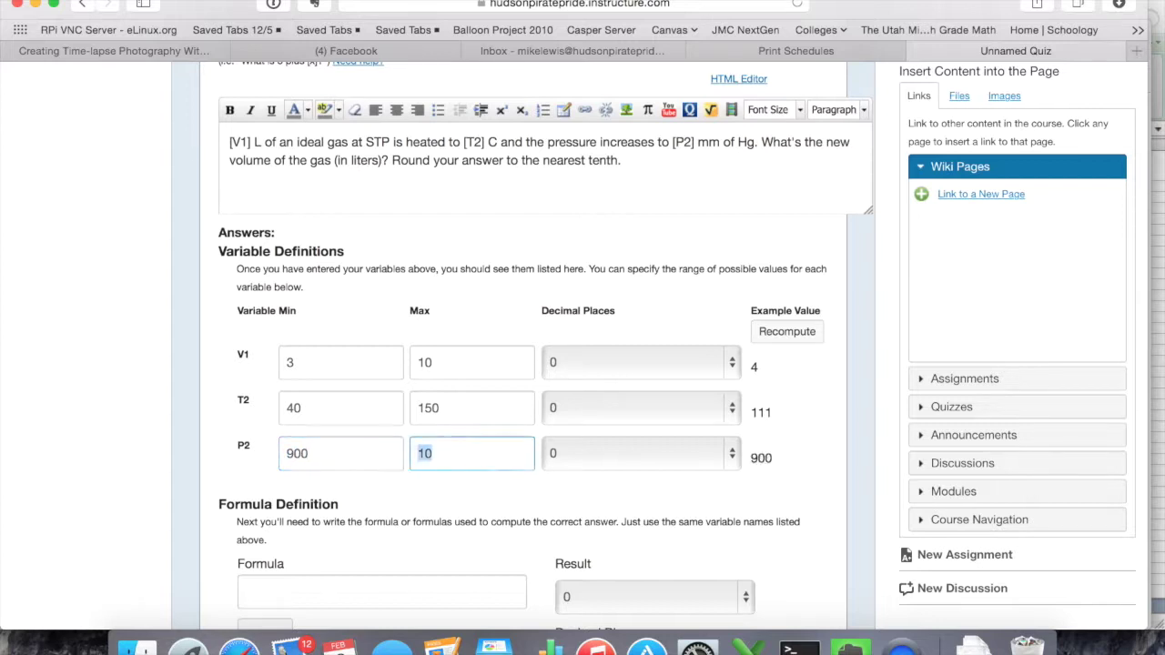
text(1500)
key(Tab)
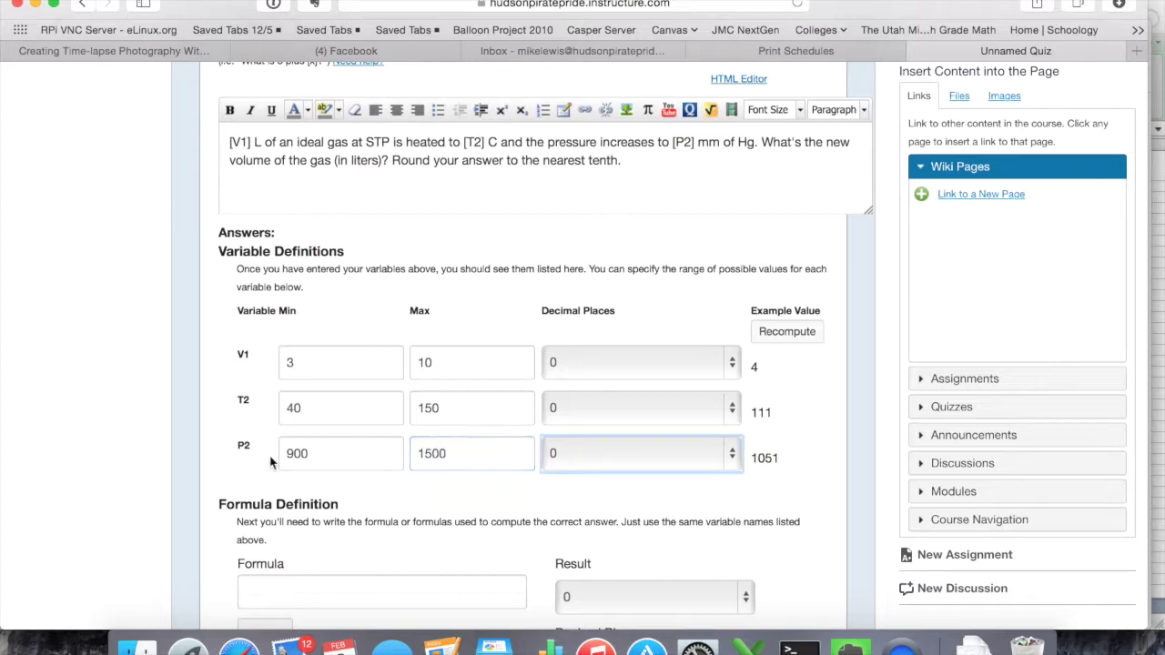
Draft the combined gas law as P*V/T = P*V/T in the formula definition.
scroll(536, 439, down, 3)
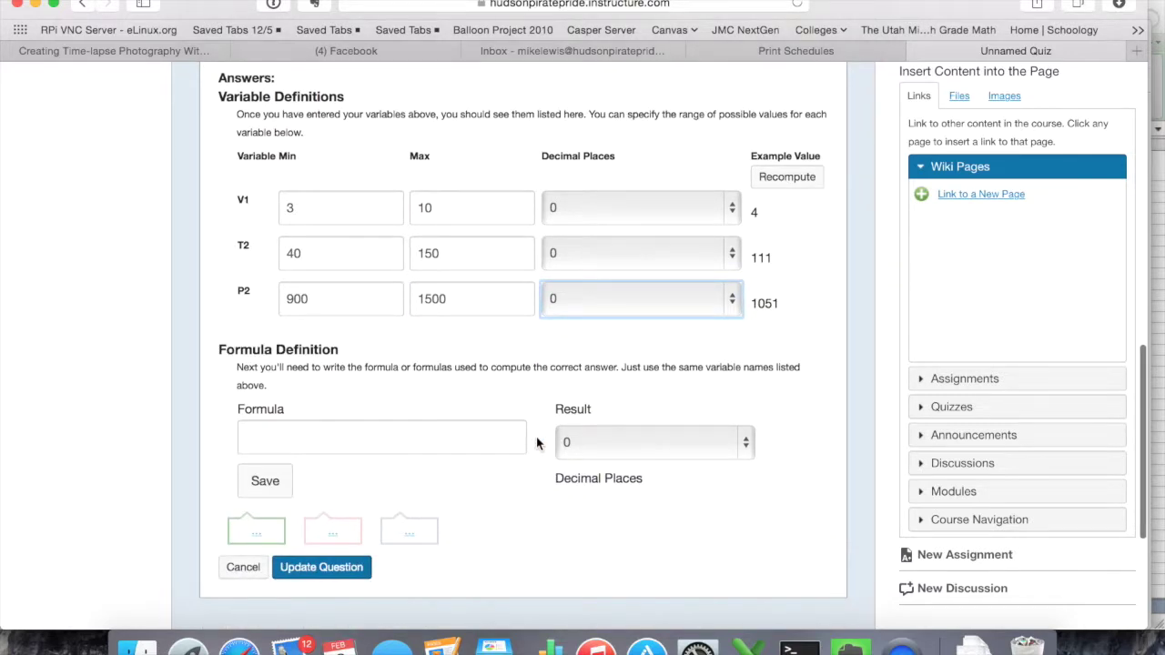
click(420, 431)
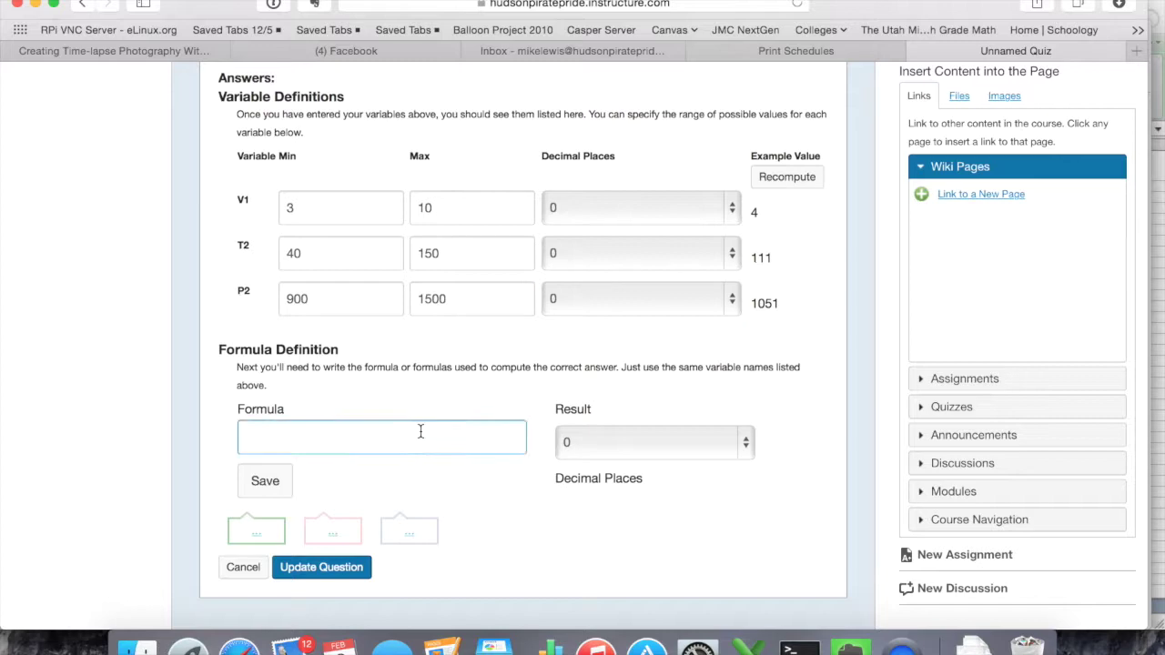
scroll(421, 431, up, 4)
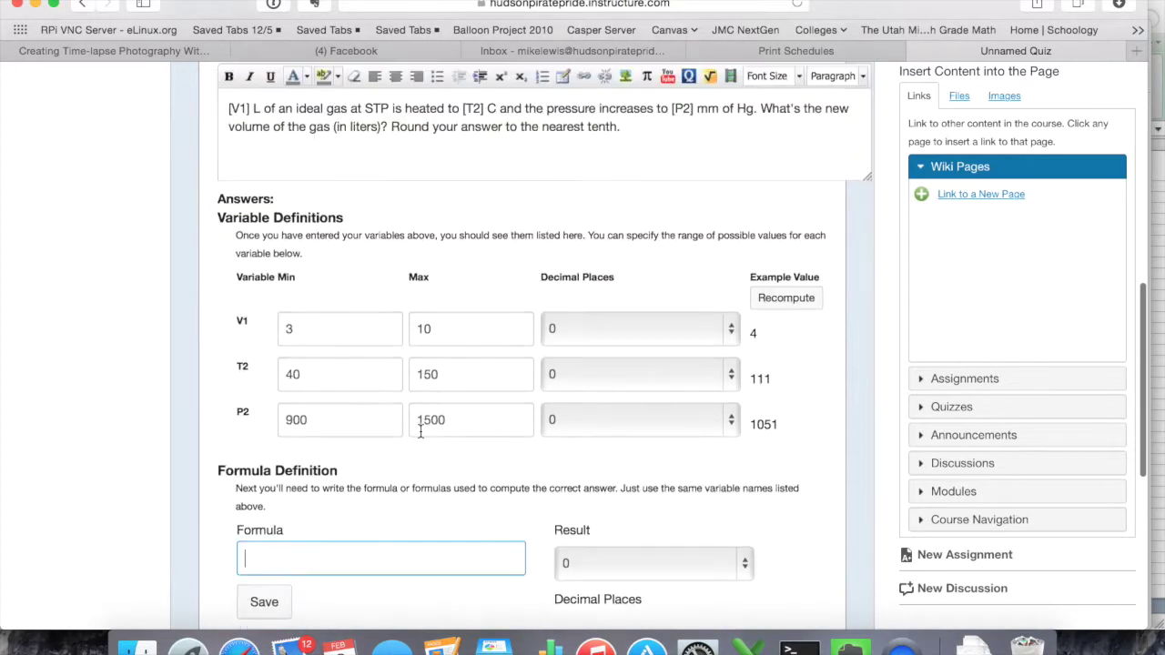
scroll(421, 431, down, 2)
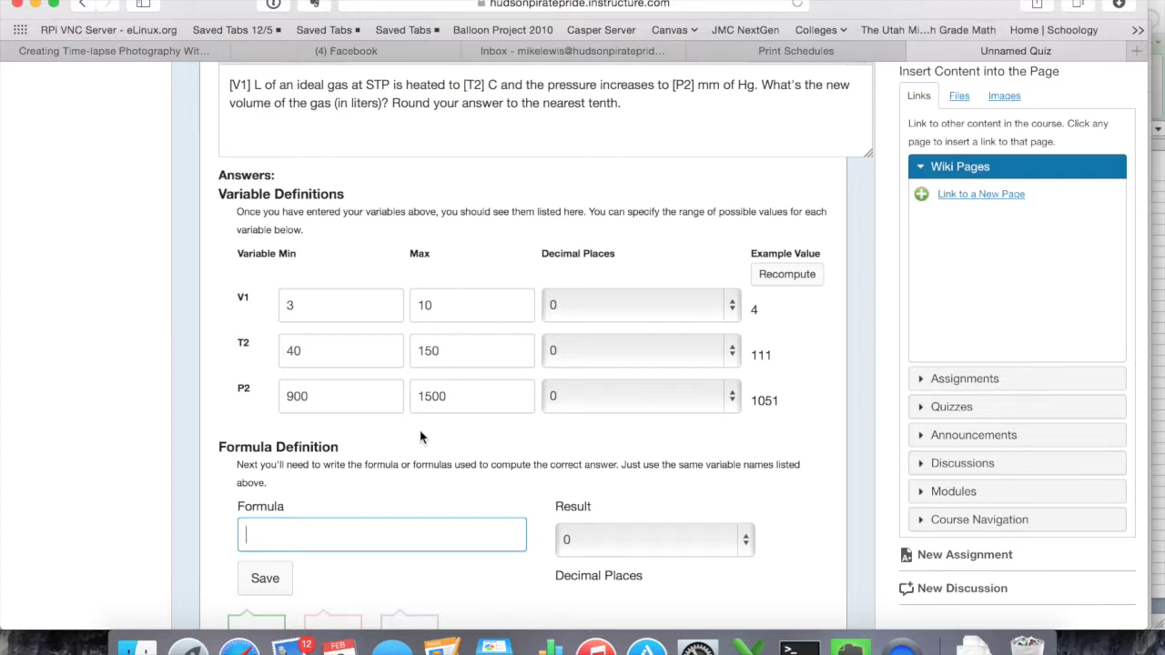
text(P)
text(*)
text(V/()
key(BackSpace)
text(T = P*V/T)
Substitute the initial conditions before the equals sign so that side of the formula reads 760*V1/273.
key(shift+Right)
text(760)
key(Right)
text(1)
key(shift+Left)
key(shift+Left)
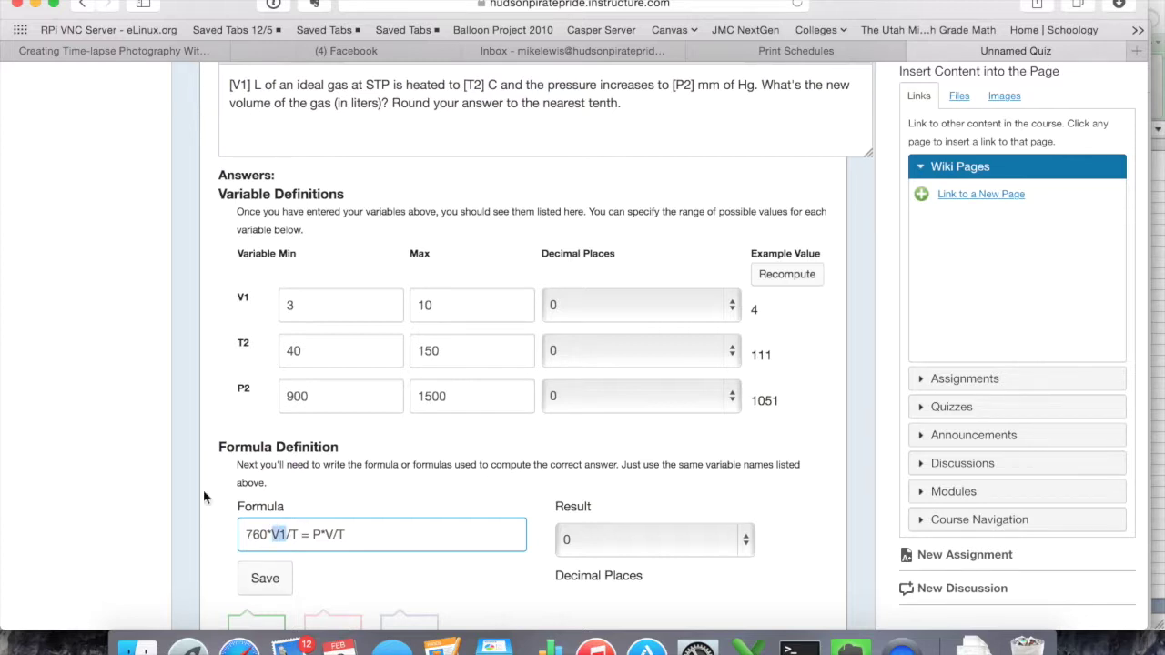
key(Right)
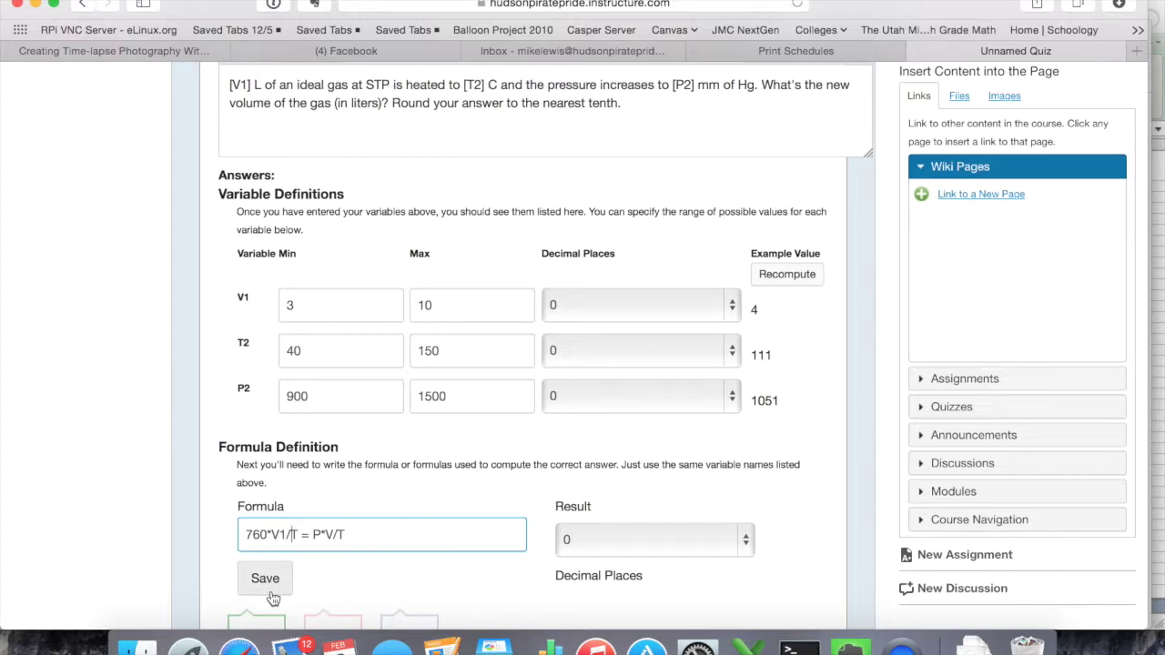
double_click(294, 534)
text(273)
Substitute the final conditions after the equals sign so that side of the formula reads P2*?/(T2+273).
click(329, 535)
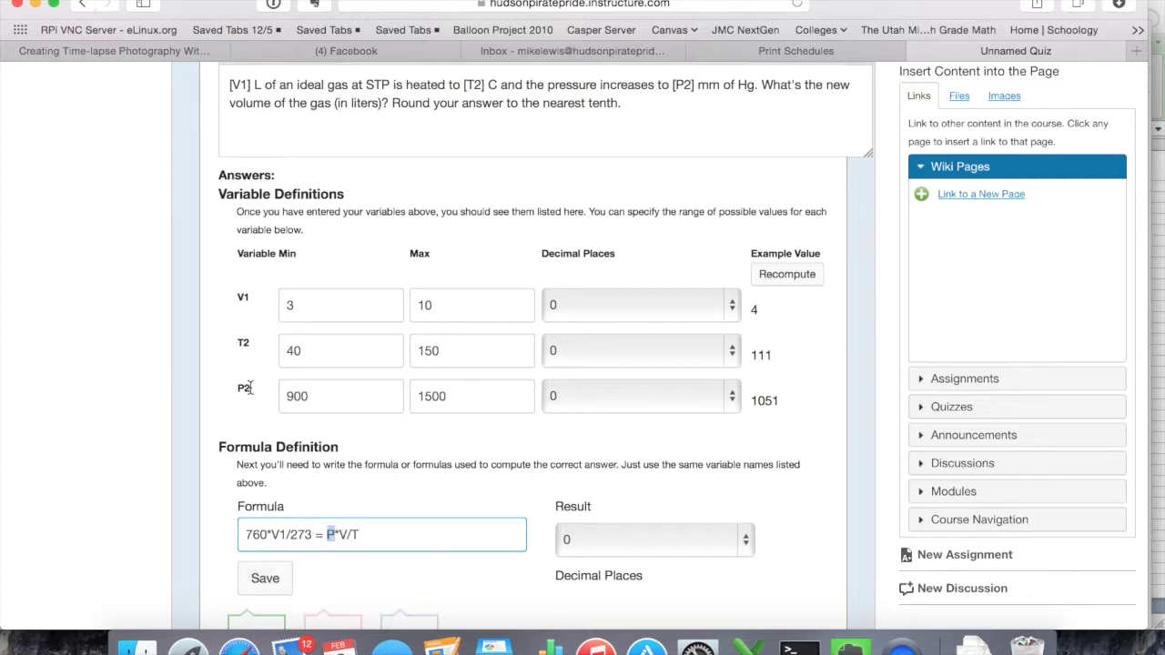
text(P2)
key(Right)
double_click(349, 534)
text(?)
double_click(360, 534)
click(360, 535)
text(2)
click(358, 535)
text((T2+273))
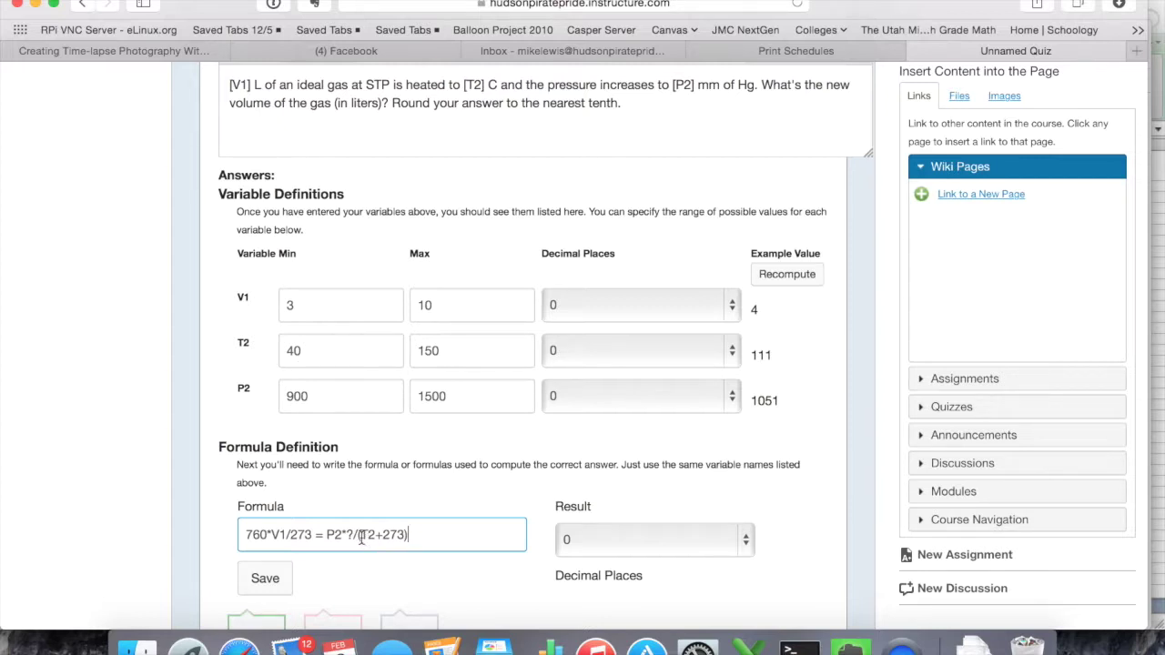
Move the temperature term across the equation, adding (T2+273)* before 760 and deleting /(T2+273) from the end.
drag(358, 535, 421, 534)
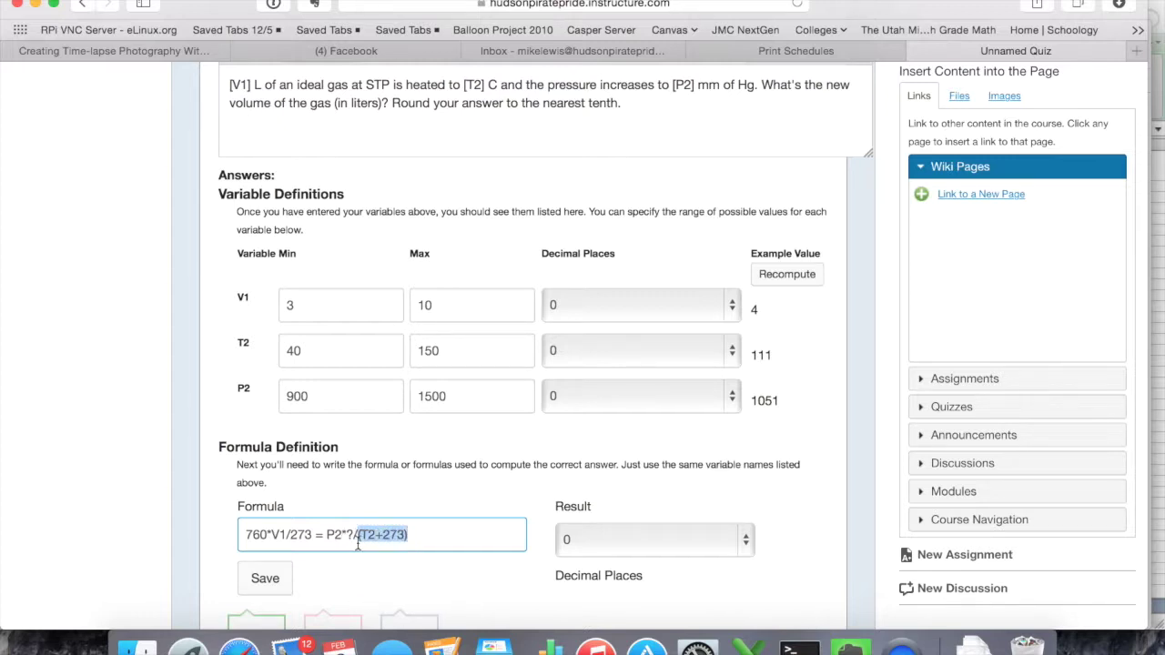
click(242, 536)
text((T2)
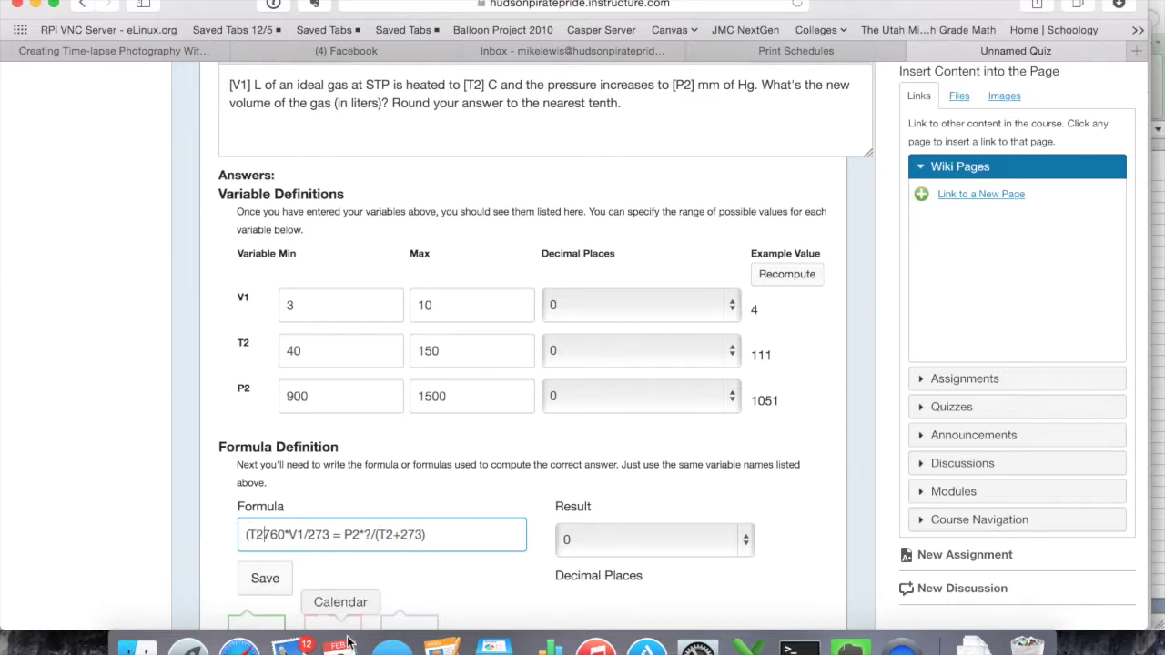
text(*)
key(BackSpace)
text(+273))
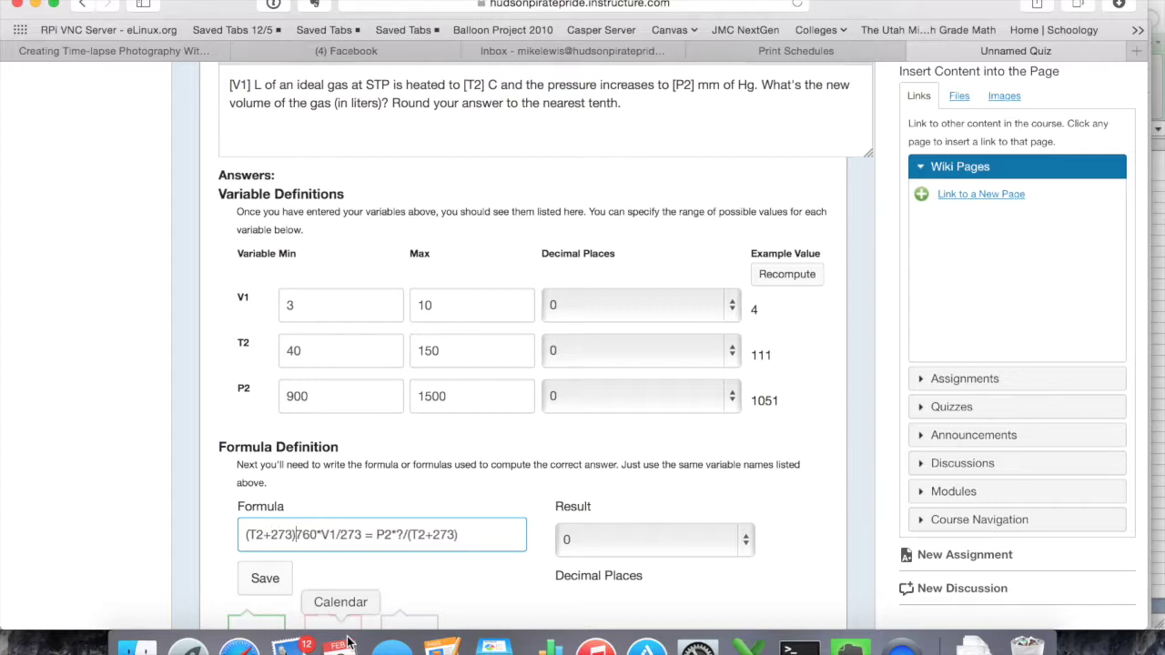
text(*)
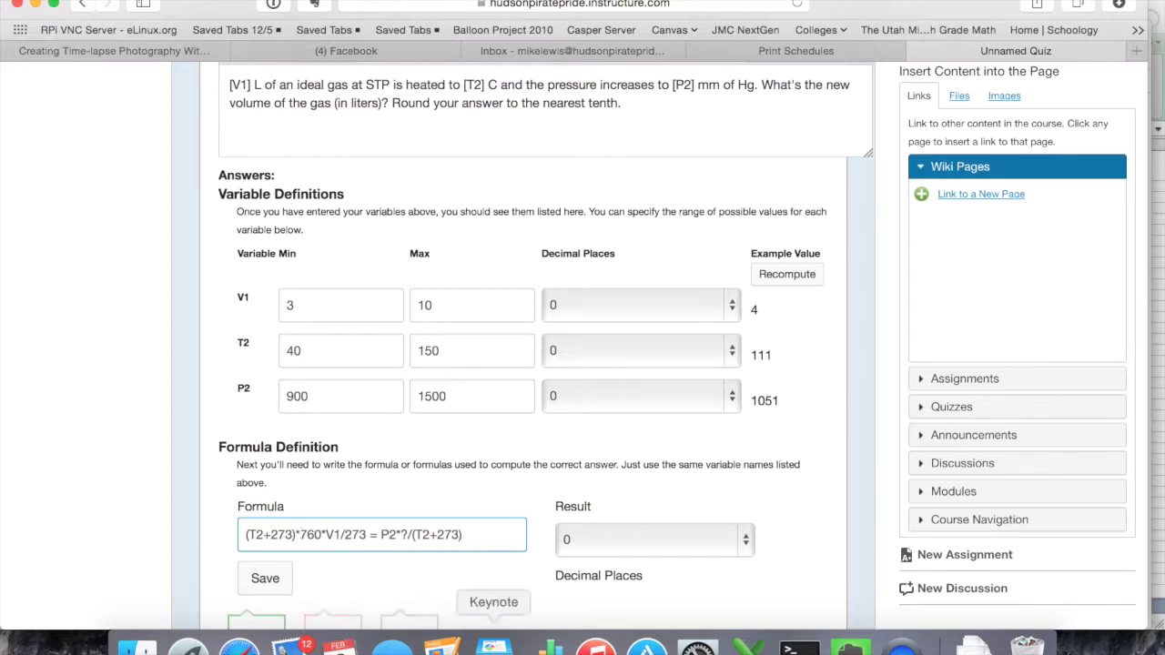
drag(411, 535, 472, 536)
key(BackSpace)
key(BackSpace)
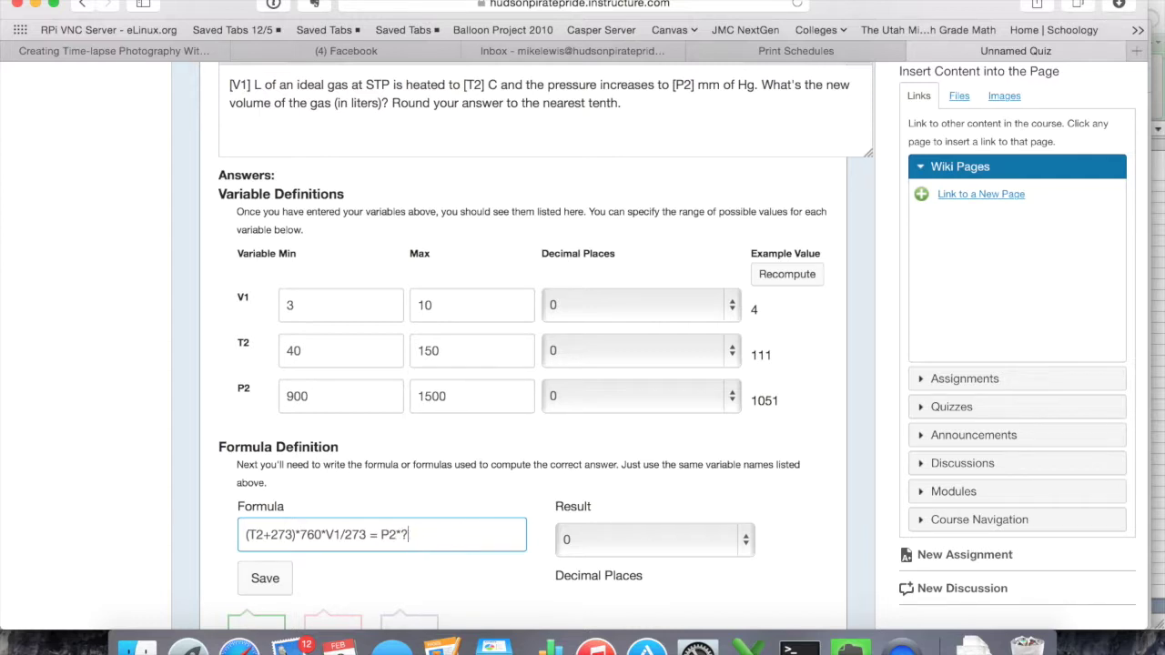
Divide by P2 and delete the equals sign and everything after it, so the formula reads (T2+273)*760*V1/273/P2.
click(367, 535)
text(/P2)
drag(402, 534, 421, 534)
key(BackSpace)
key(BackSpace)
Set the formula result to 1 decimal place and save the formula.
click(658, 539)
click(658, 566)
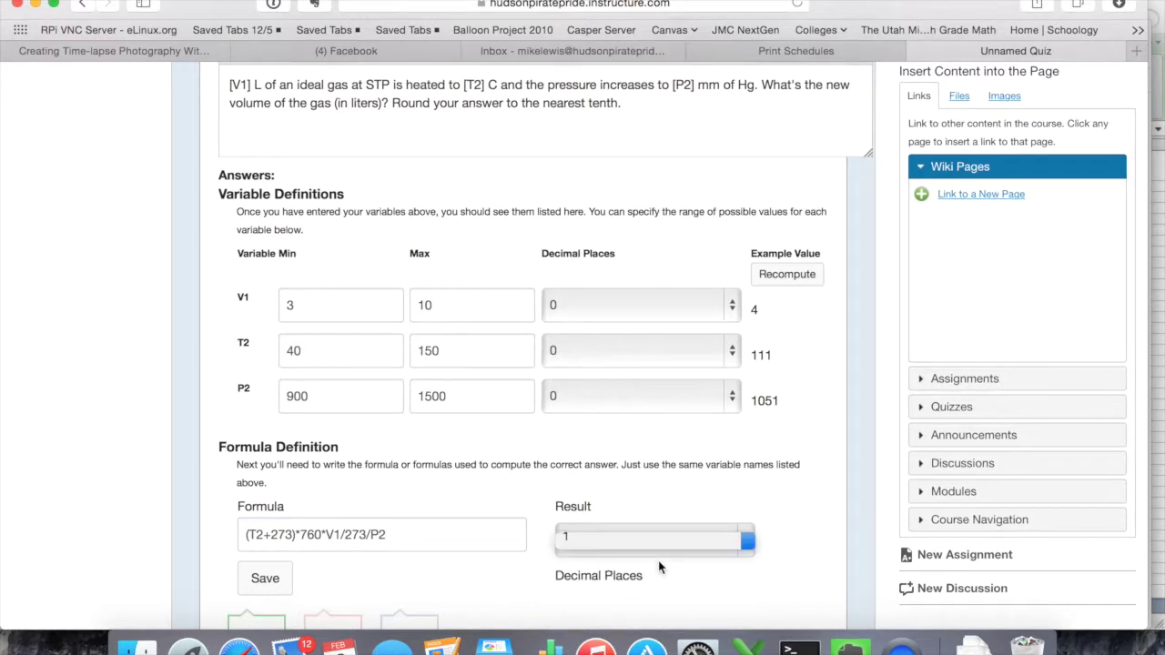
scroll(658, 565, down, 2)
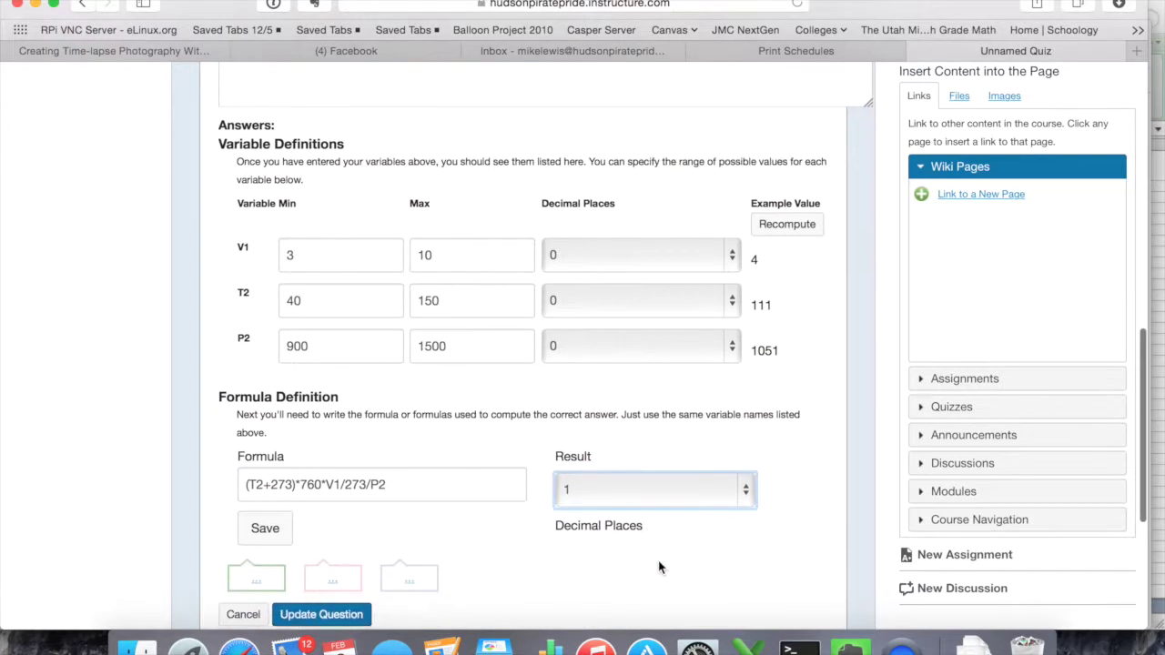
click(271, 527)
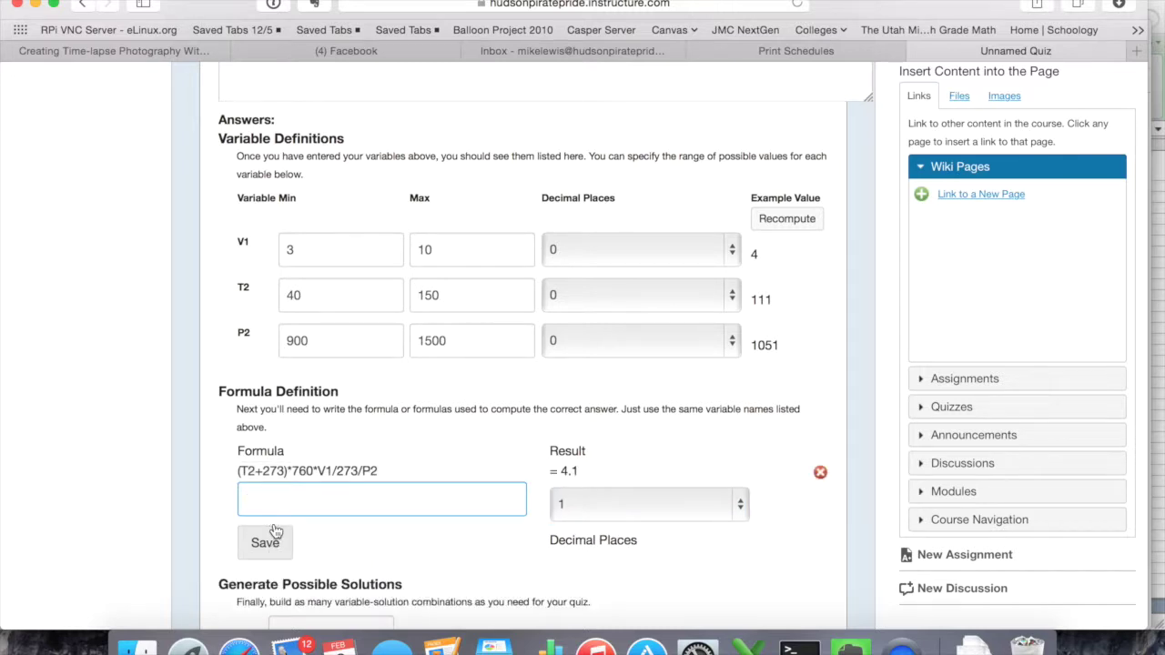
Generate 30 possible value combinations with an error margin of 0.2 and look through the generated solutions.
scroll(276, 531, up, 1)
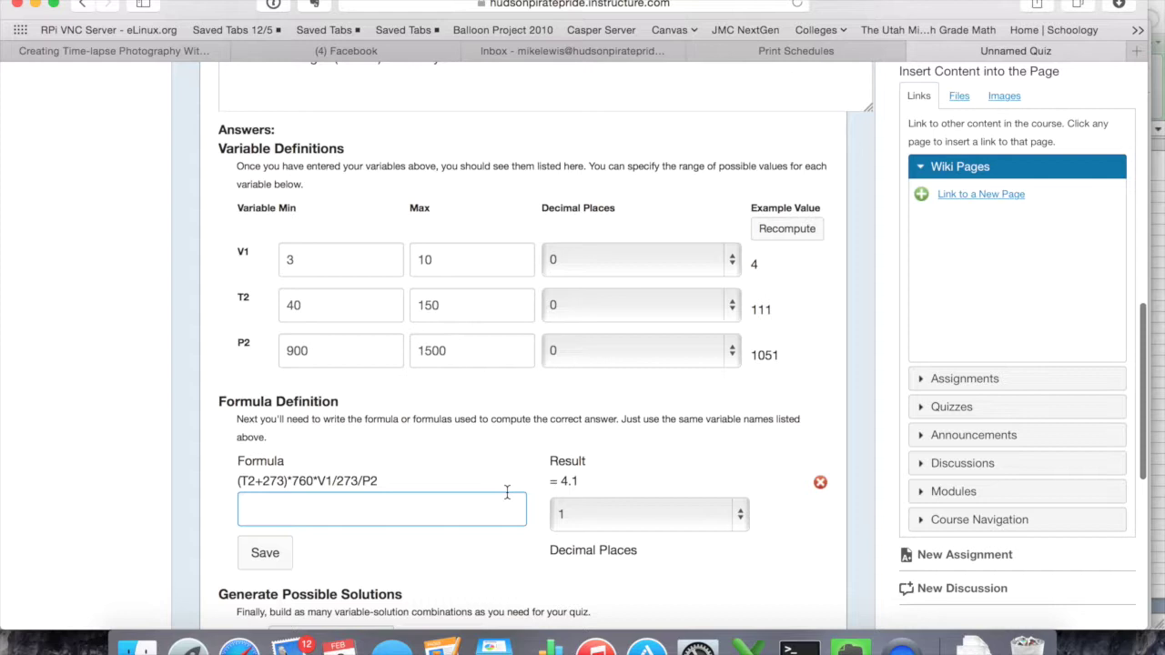
scroll(507, 496, up, 3)
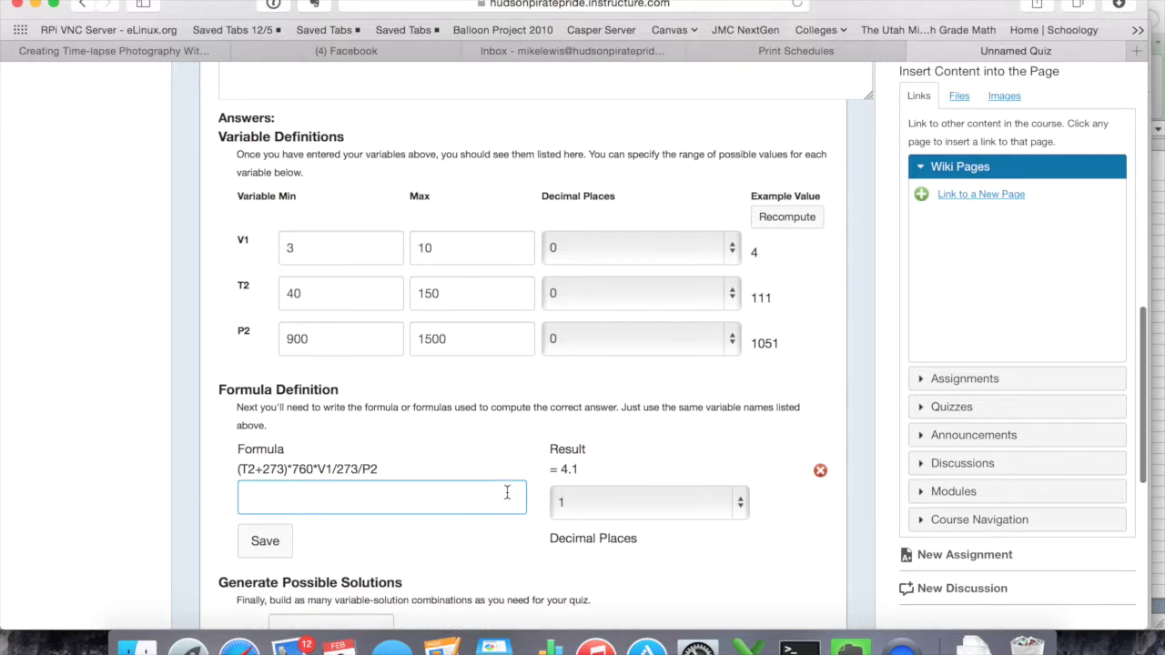
scroll(507, 496, down, 9)
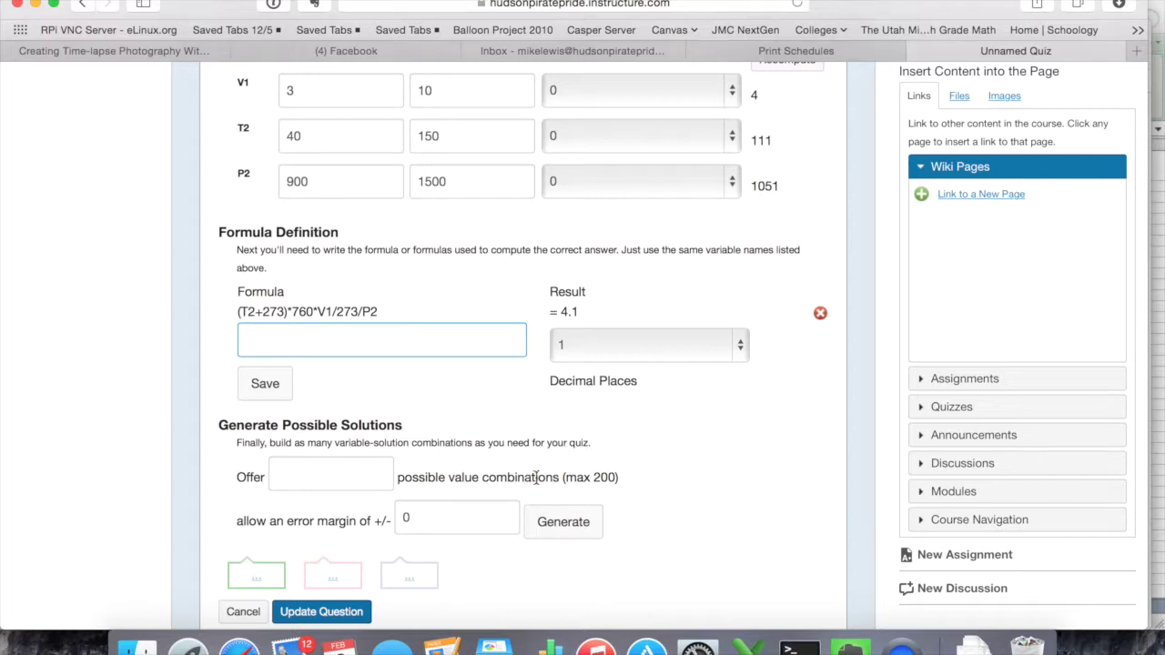
click(289, 482)
text(30)
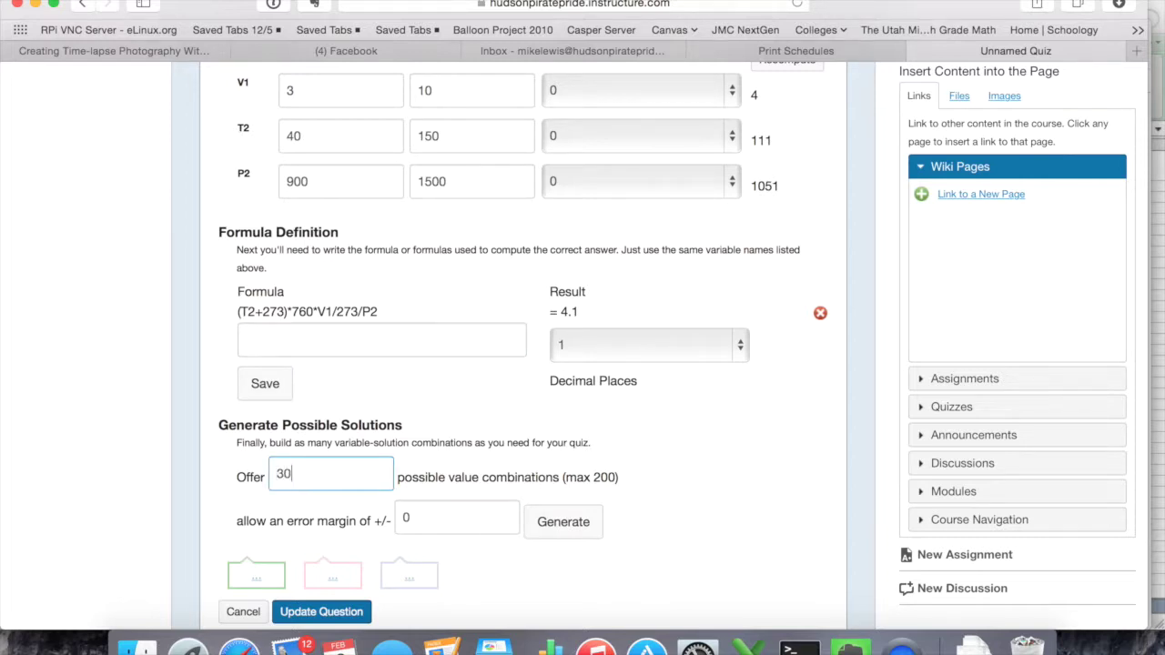
key(Tab)
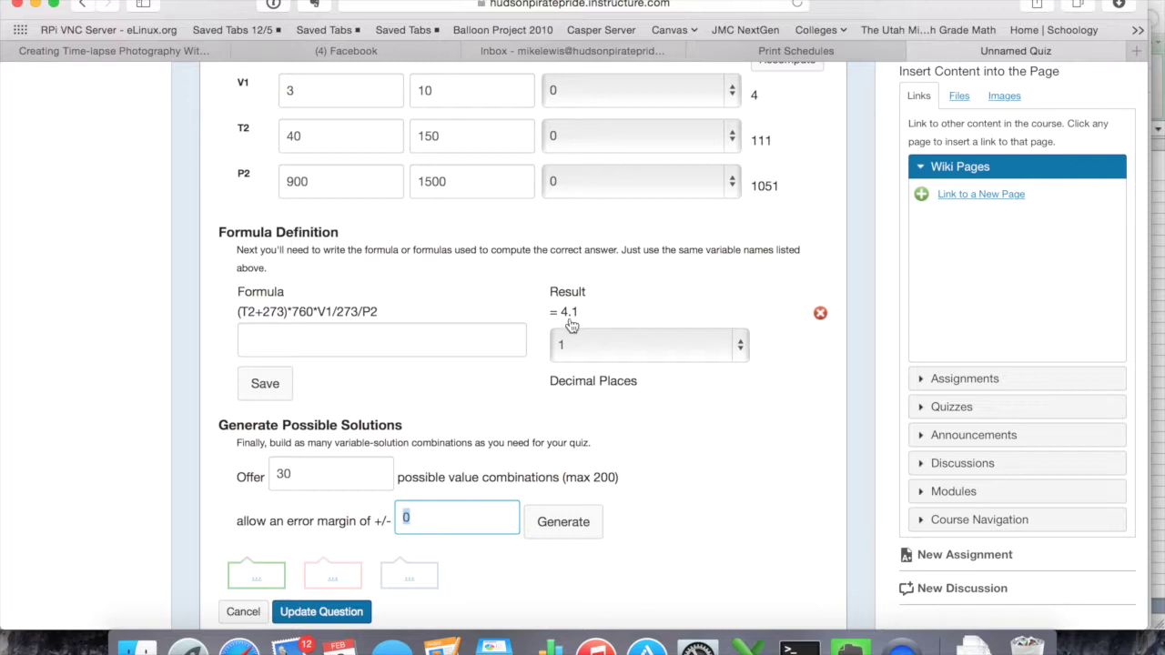
mouse_move(572, 325)
text(0)
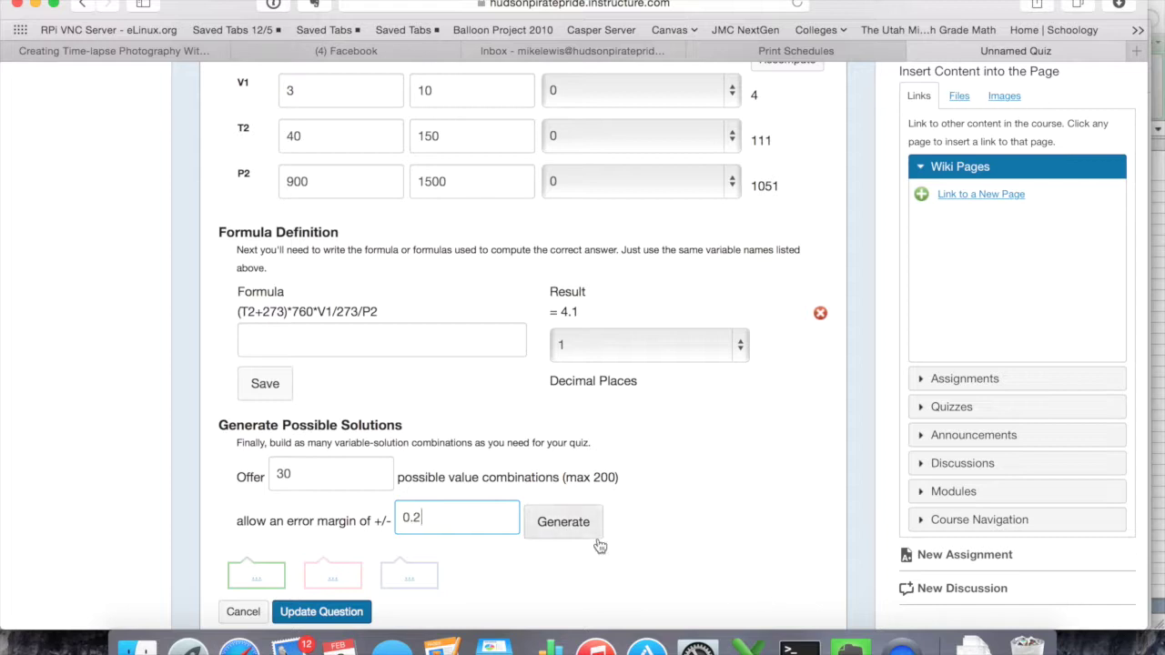
click(563, 522)
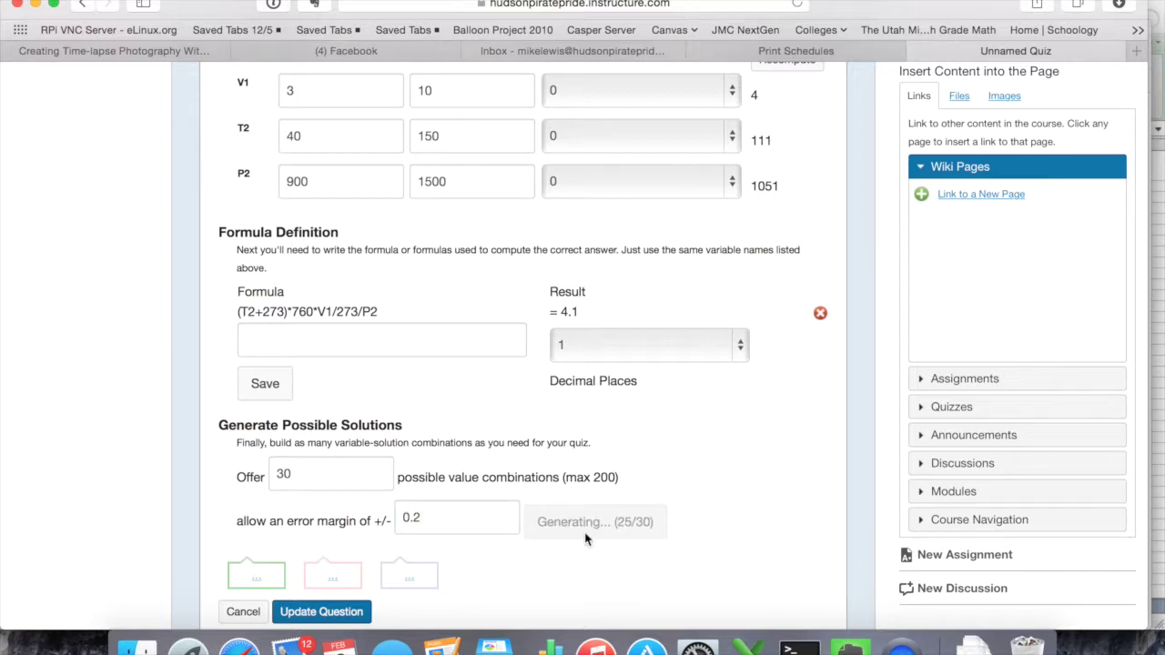
scroll(587, 541, down, 5)
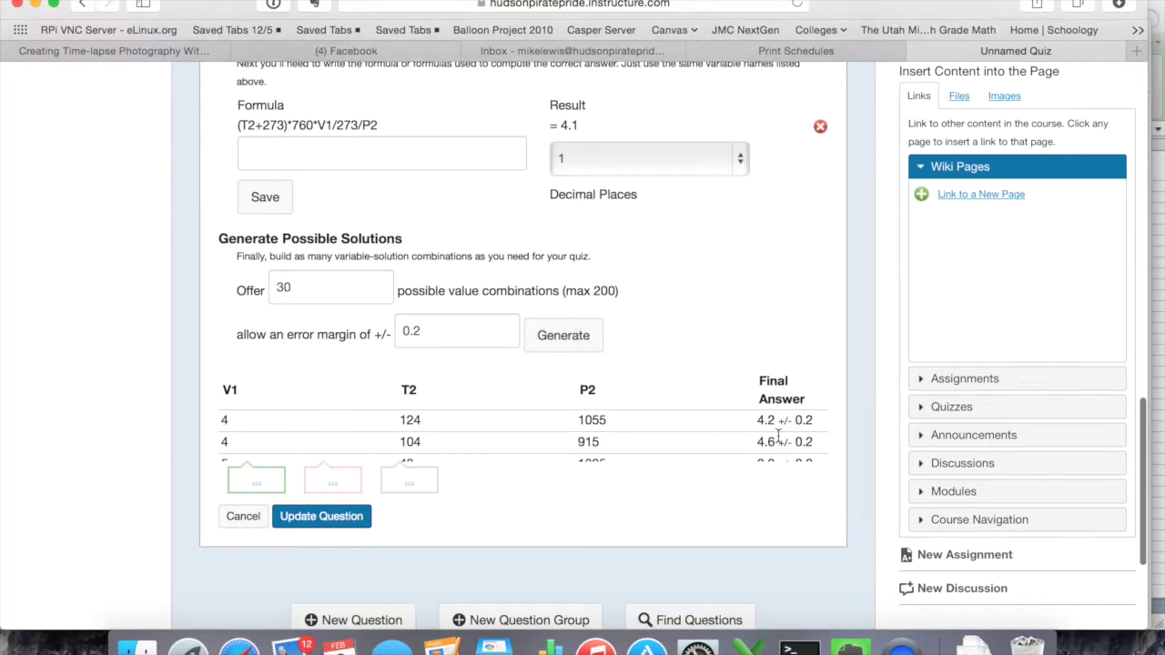
scroll(769, 441, down, 4)
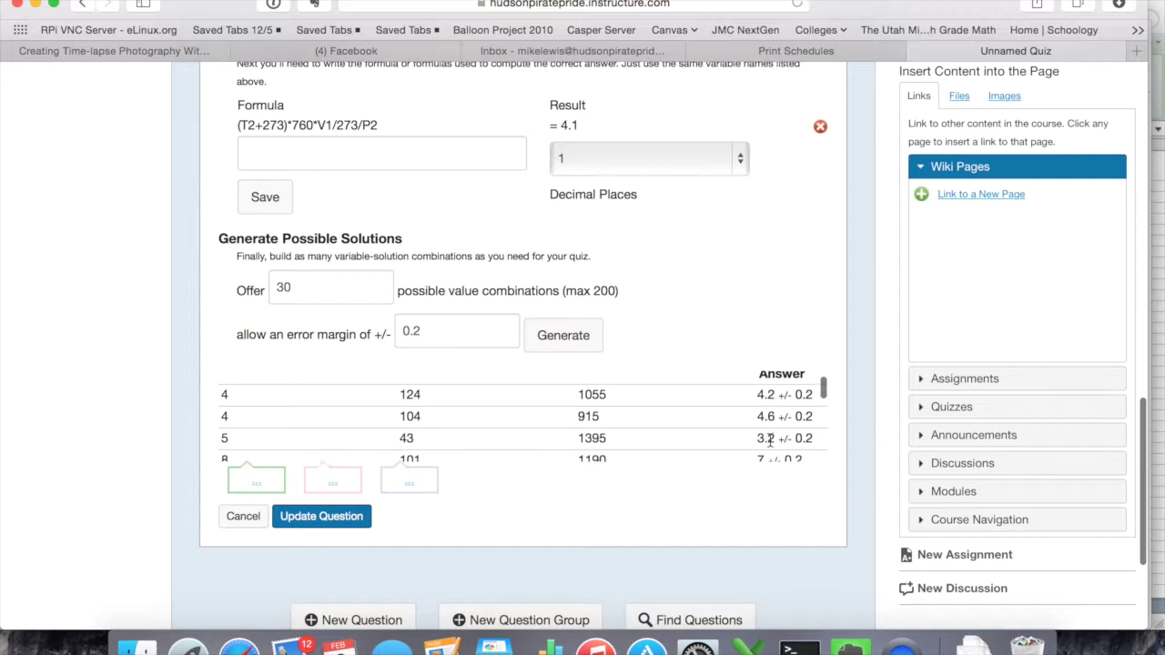
Check the remaining generated value combinations, update the ideal gas question and save the quiz.
scroll(769, 442, down, 5)
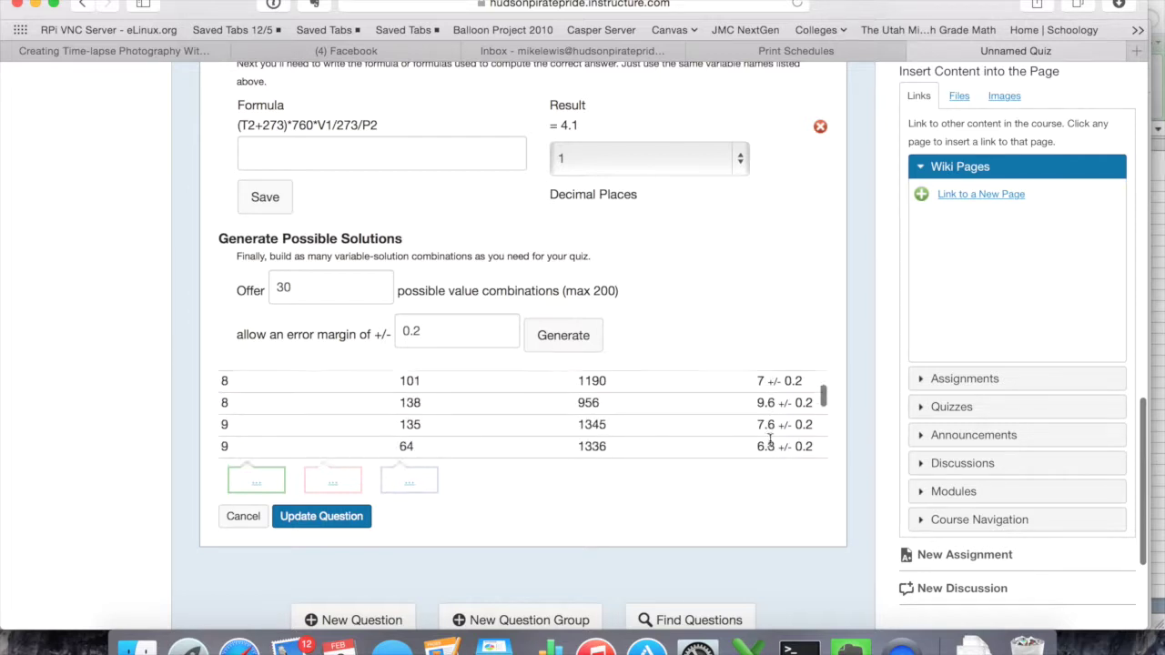
scroll(769, 442, down, 8)
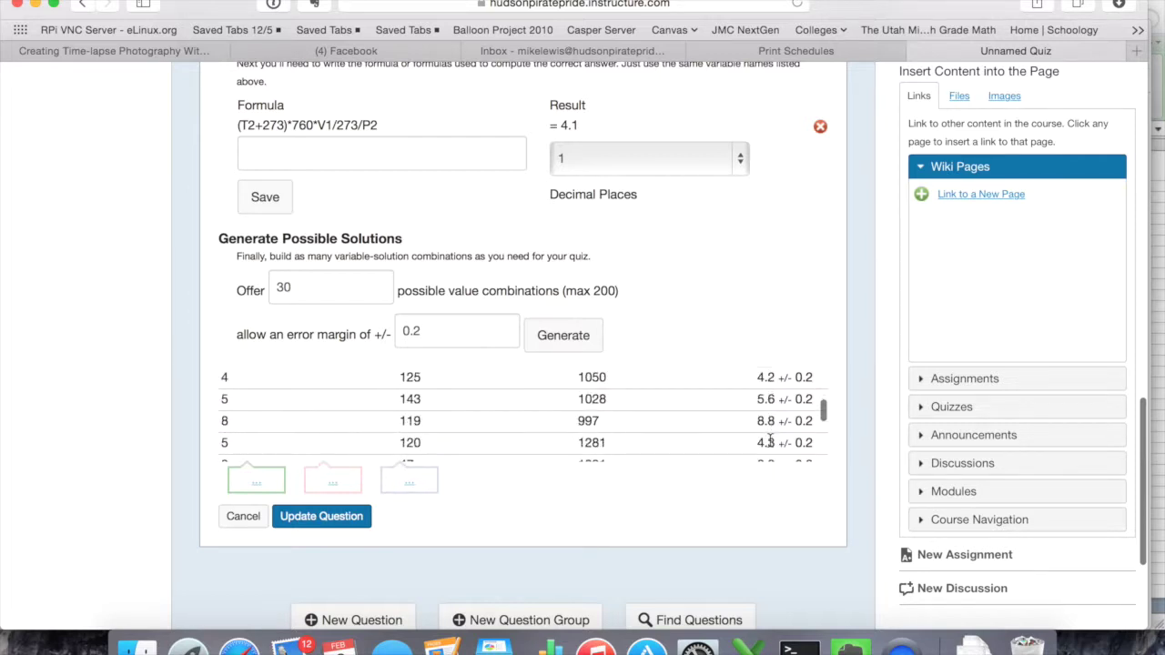
scroll(769, 442, down, 6)
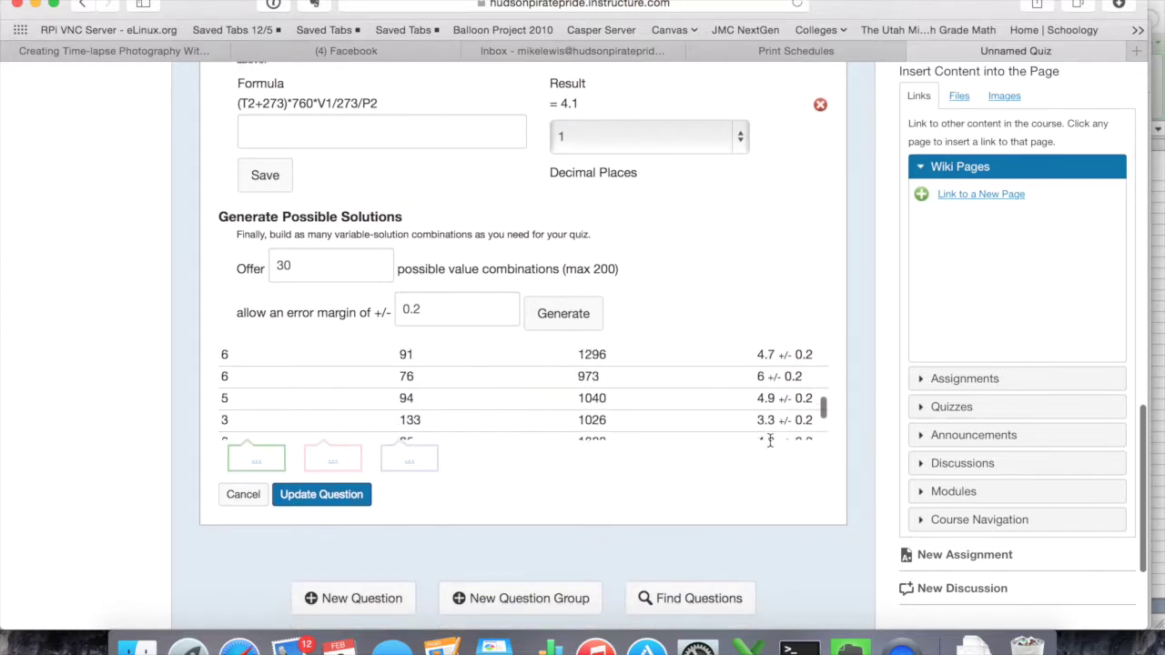
scroll(769, 441, down, 5)
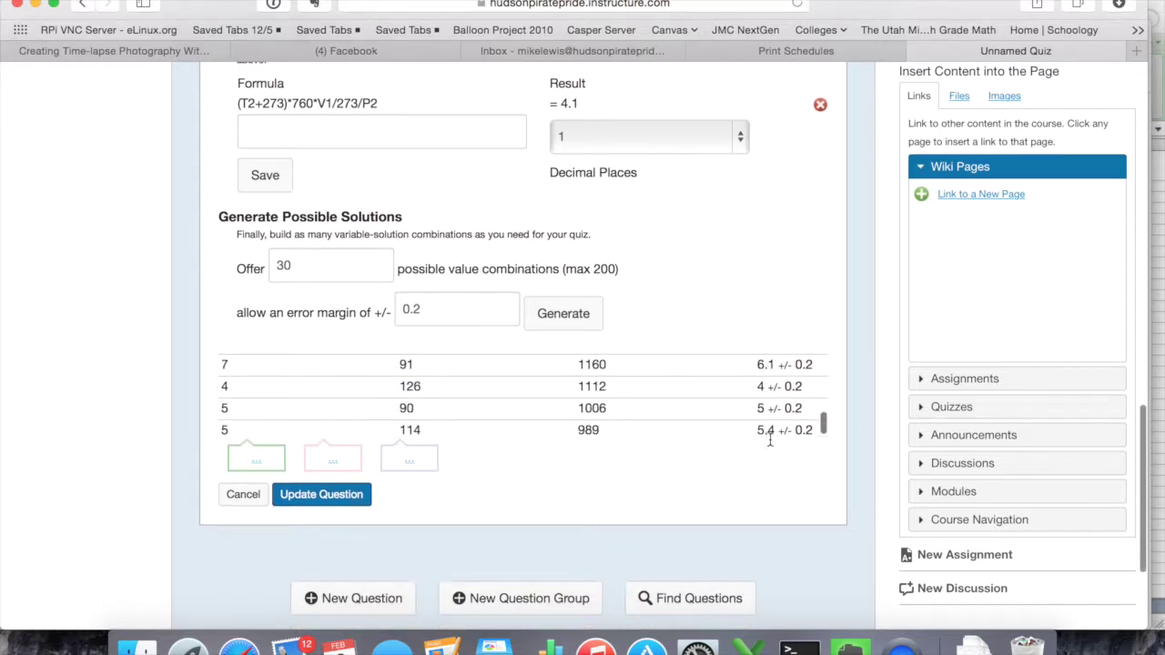
click(298, 494)
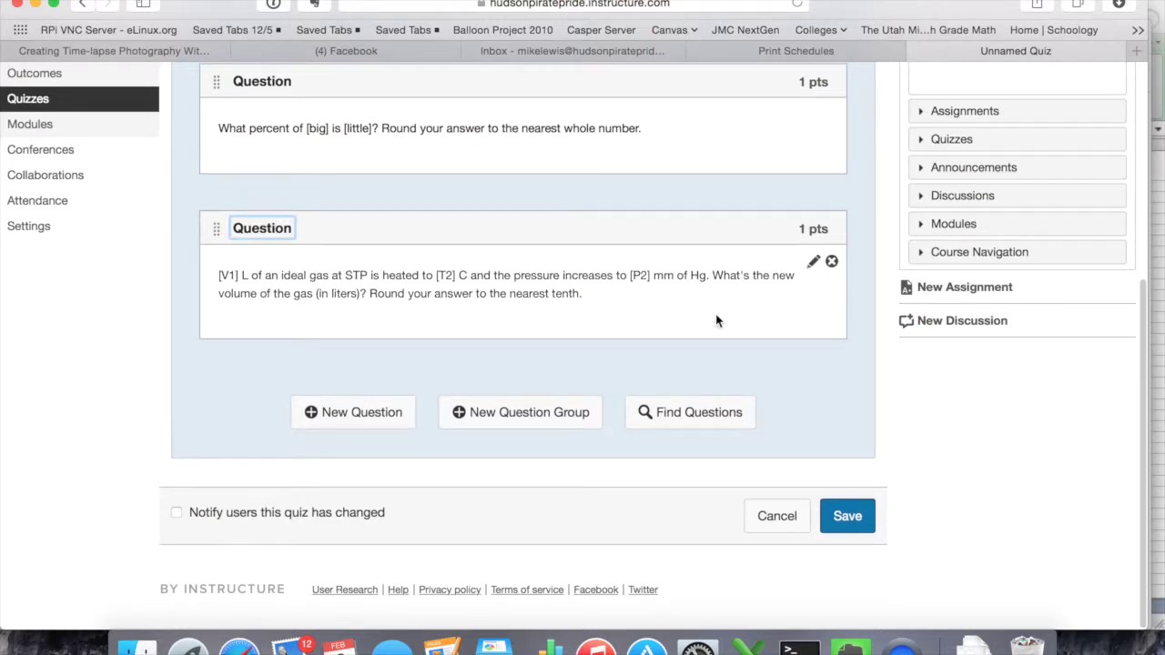
click(844, 516)
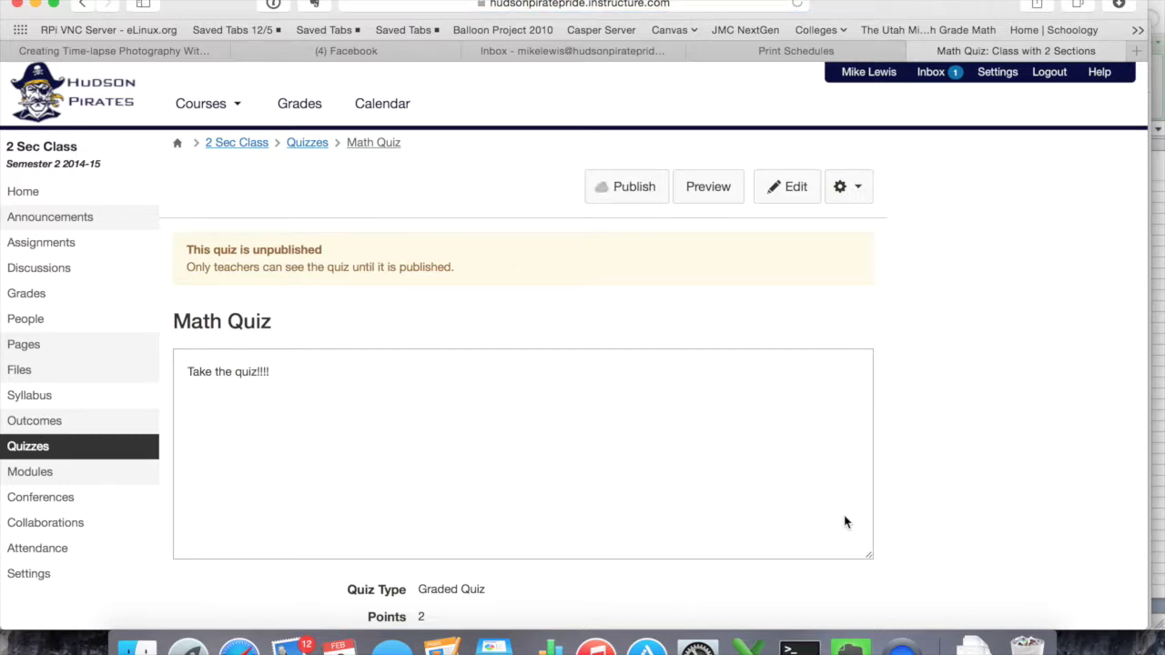
Preview the Math Quiz and answer Question 1 on percentages with 43.
click(709, 185)
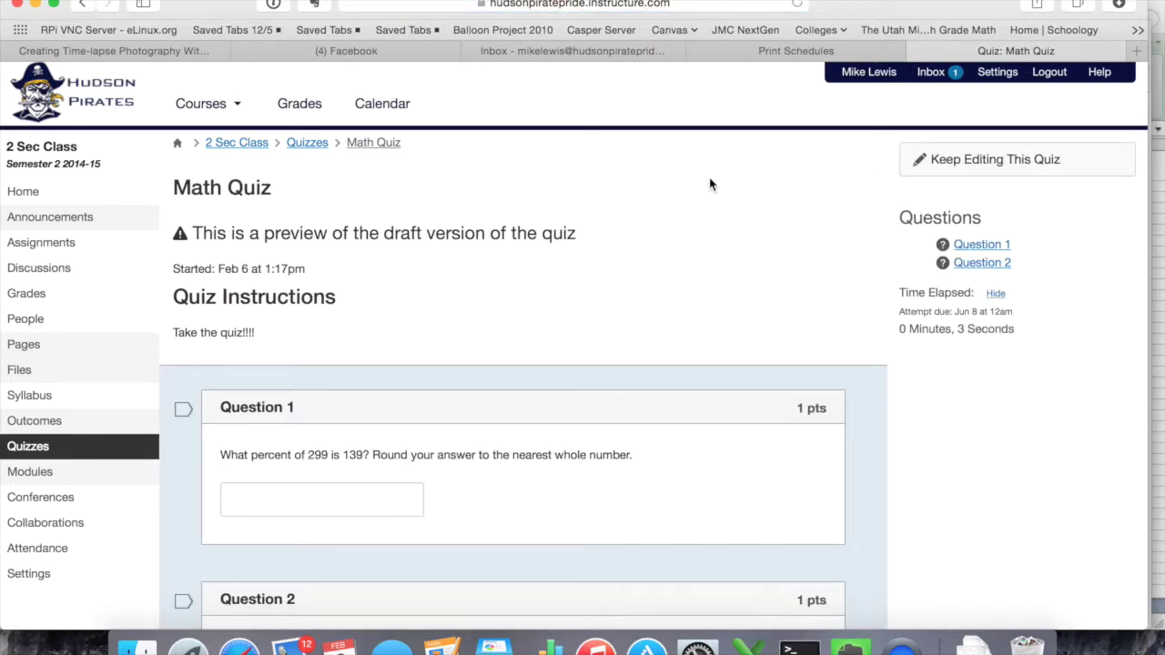
scroll(466, 300, down, 4)
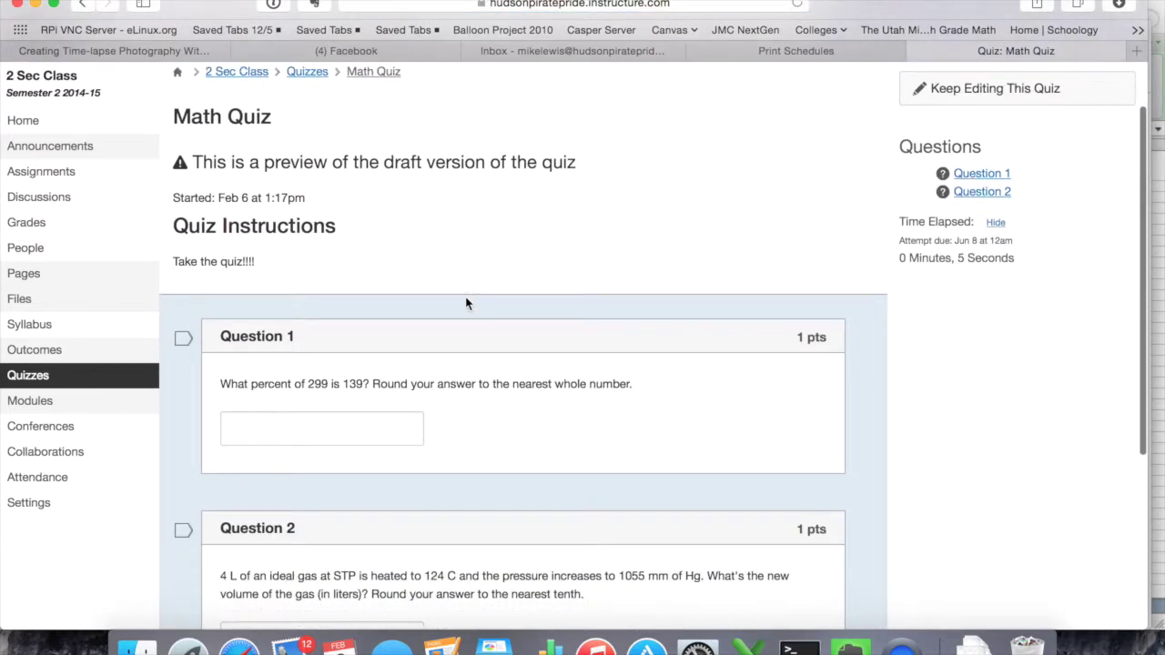
scroll(466, 298, down, 1)
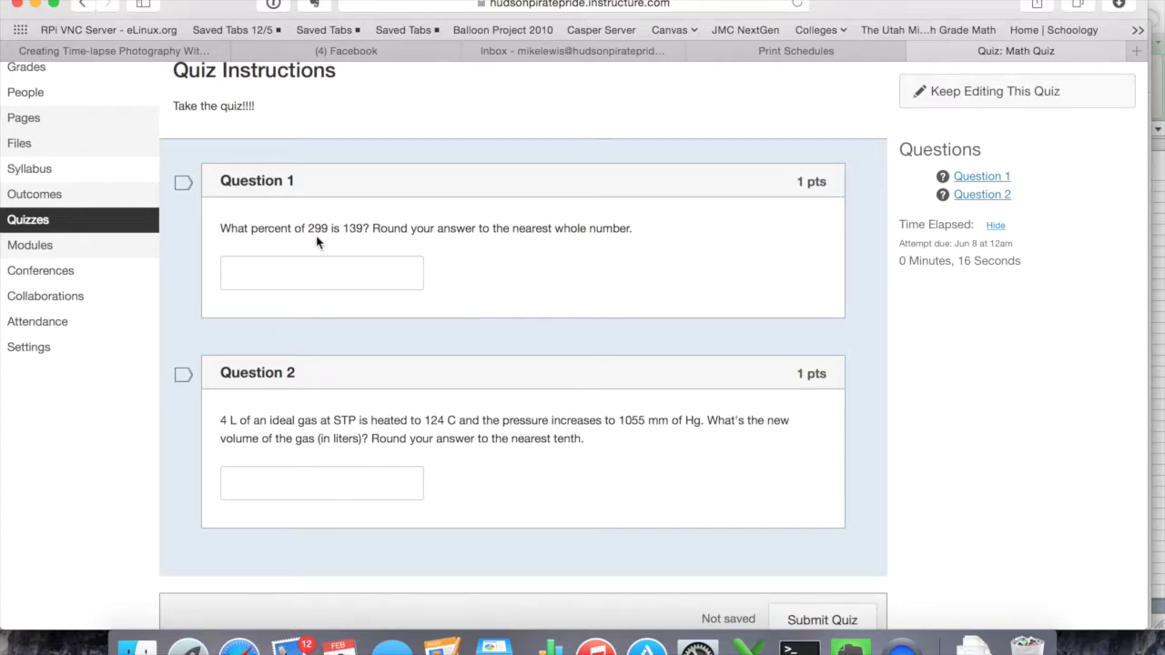
click(342, 264)
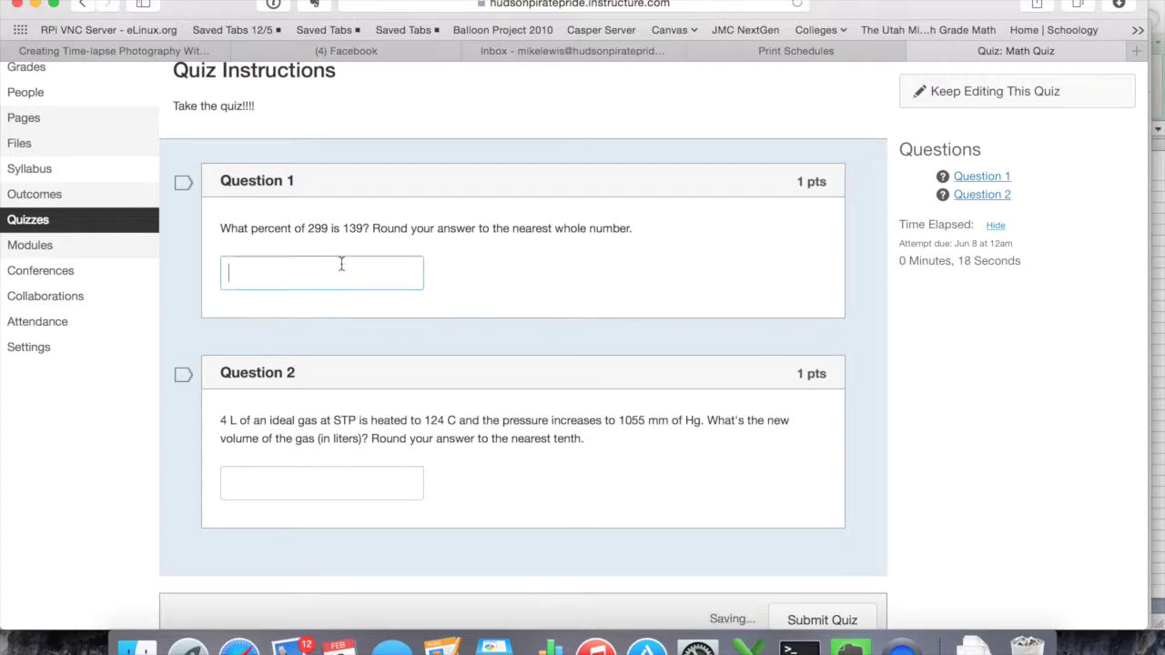
text(43)
key(Tab)
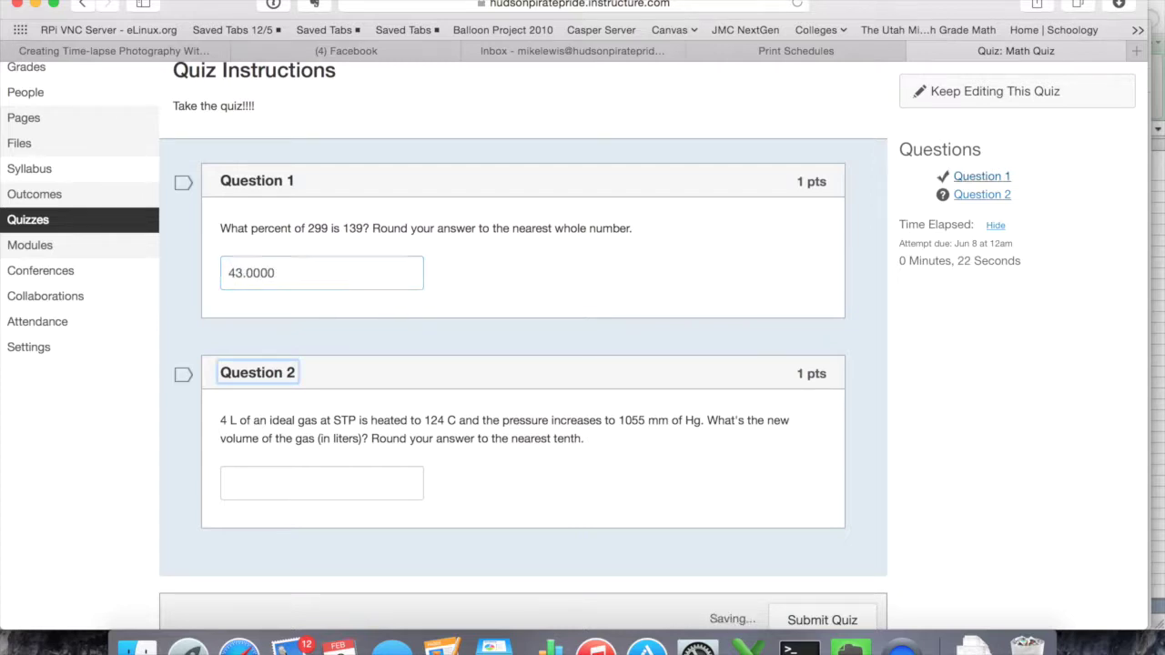
Answer Question 2 on the gas volume with 5.1 and submit the preview quiz.
click(309, 480)
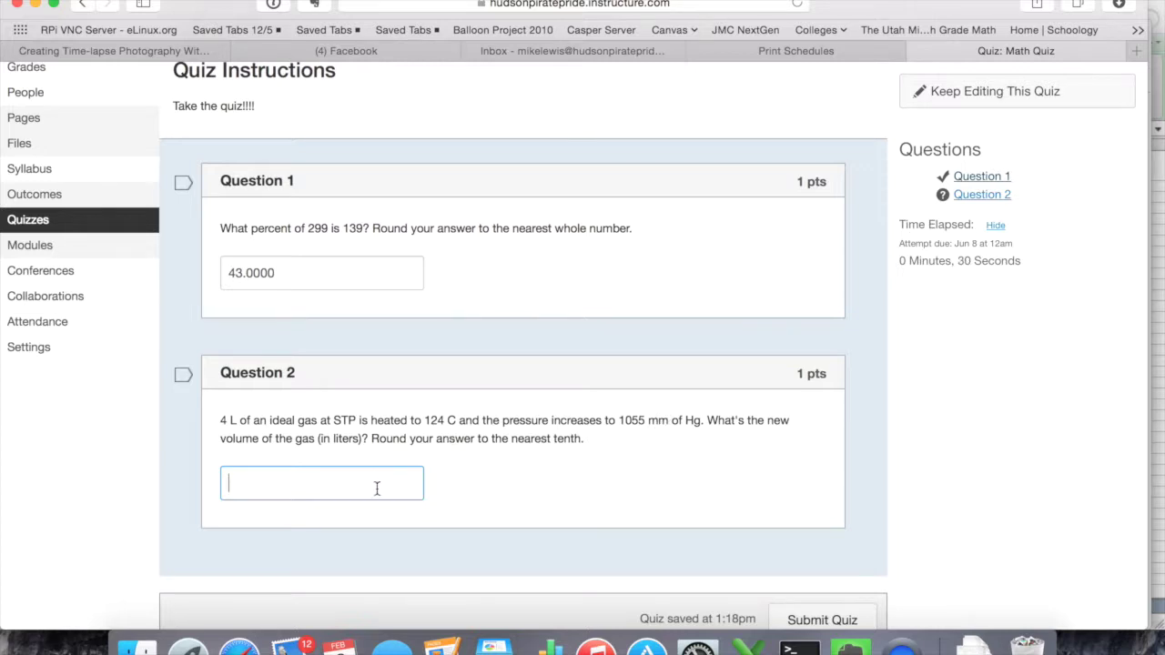
text(5.1)
key(Tab)
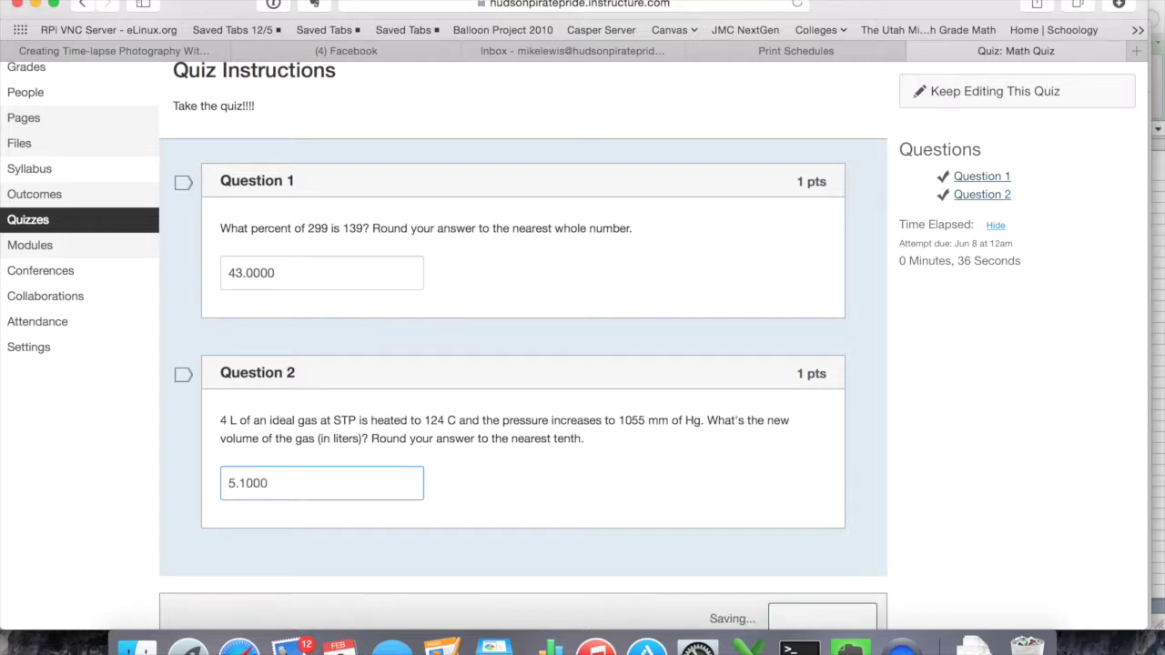
click(558, 512)
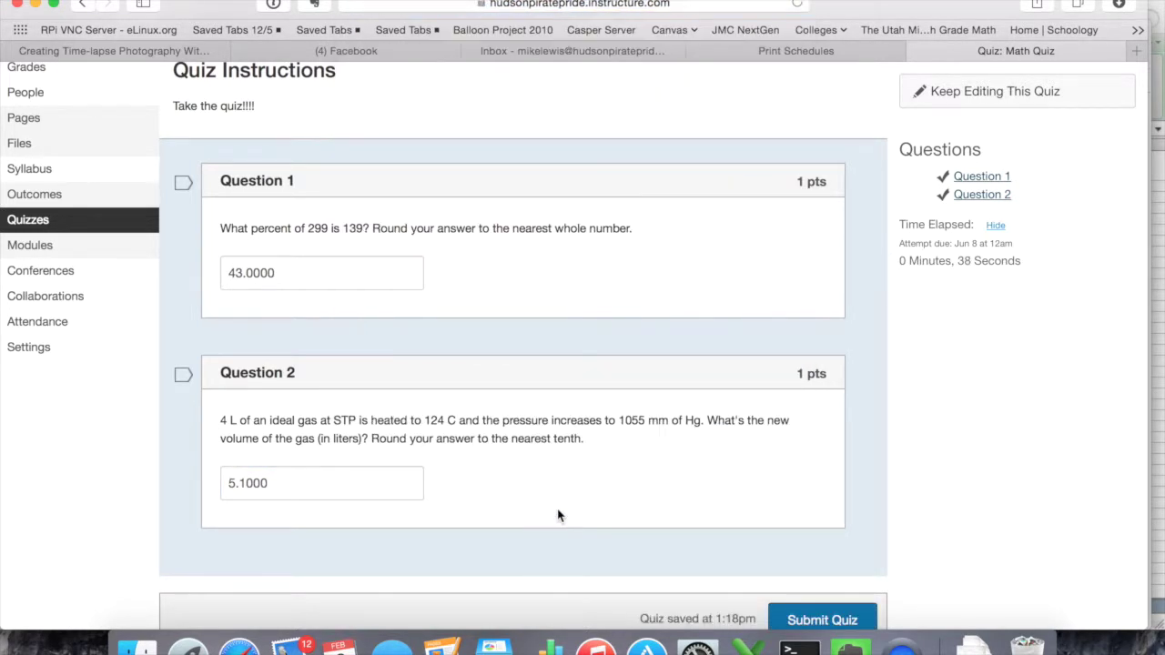
scroll(558, 514, down, 2)
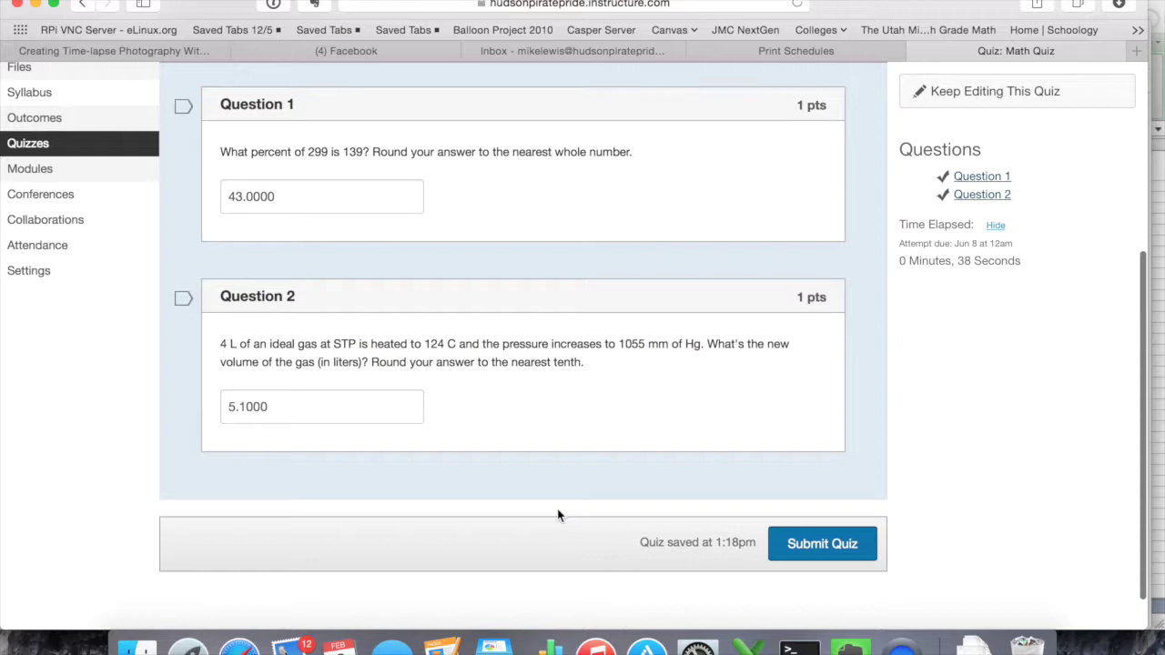
click(842, 545)
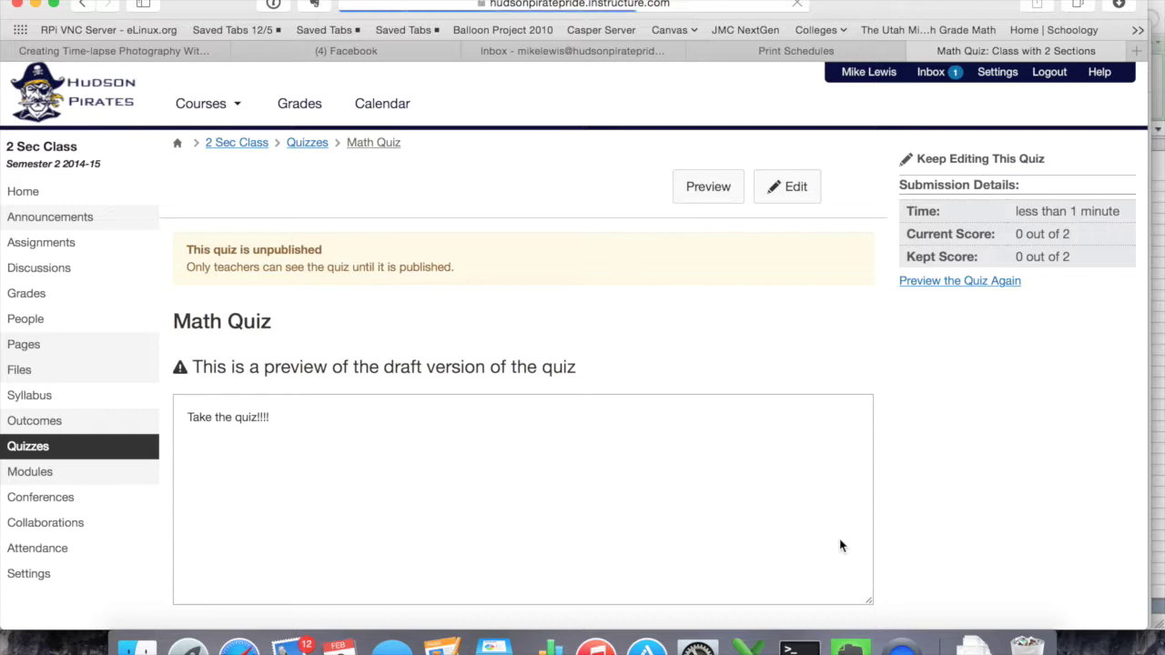
Examine the graded preview attempt, comparing each given answer with its correct answer and error margin, and review the quiz details.
scroll(840, 545, down, 15)
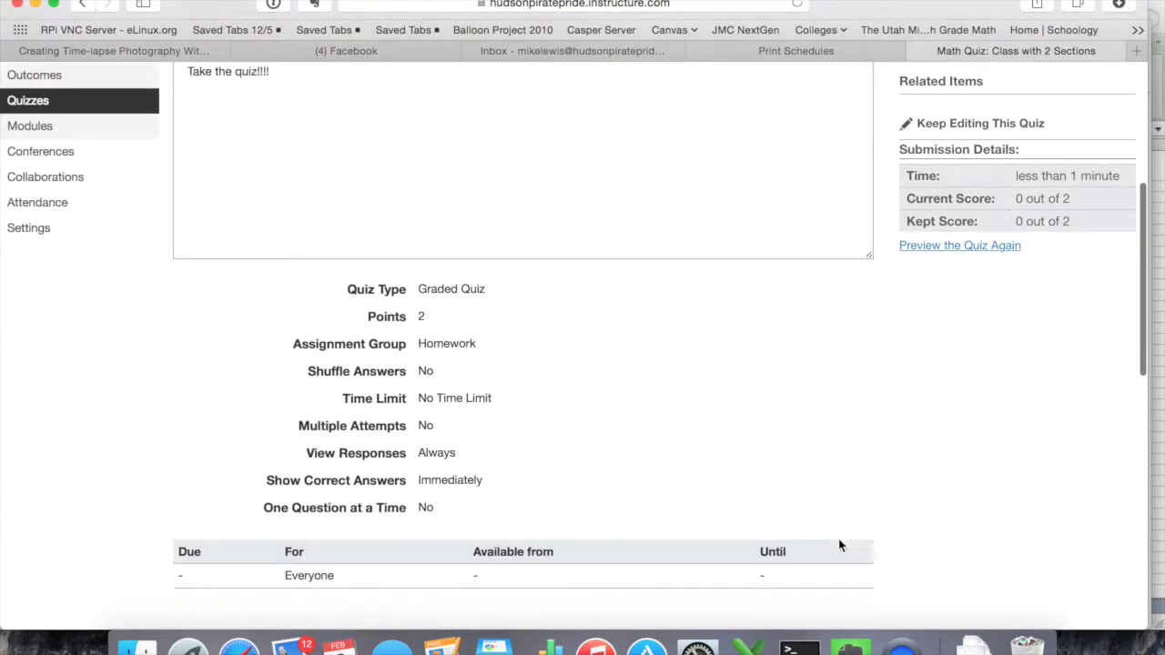
scroll(839, 545, down, 1)
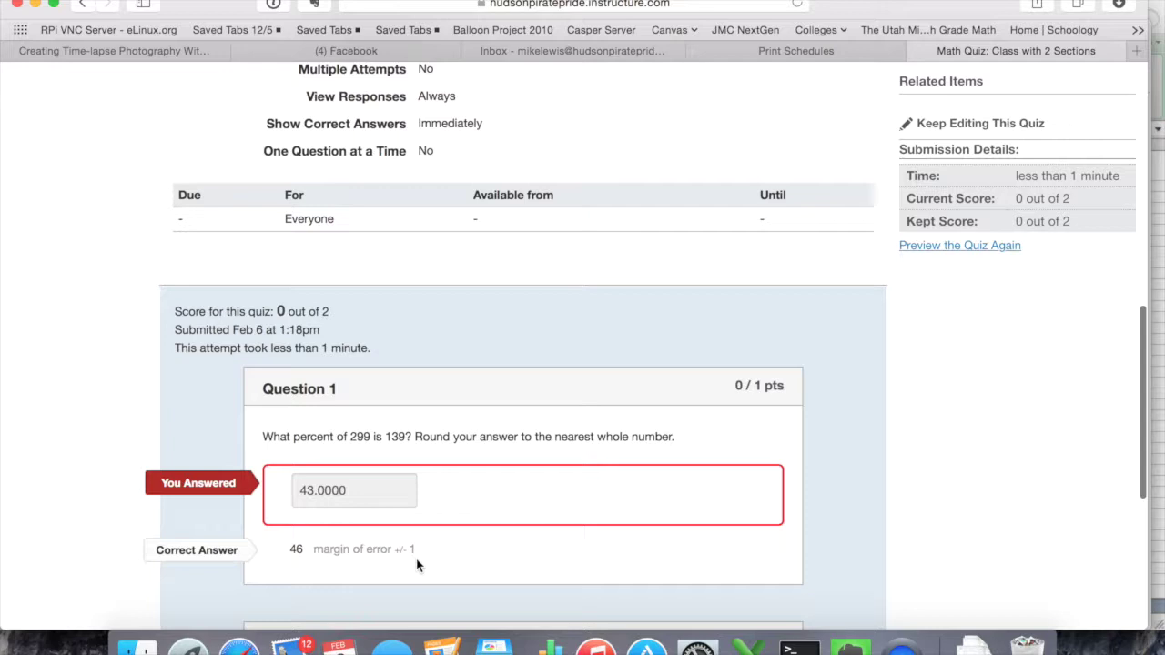
scroll(417, 565, down, 5)
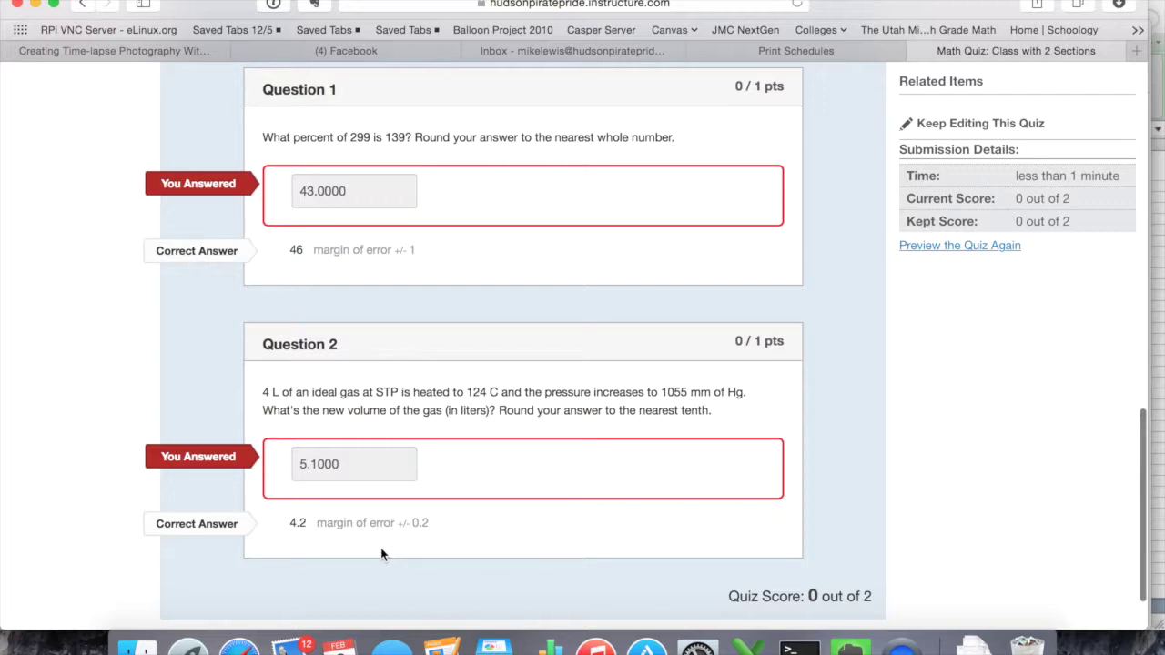
scroll(382, 554, down, 2)
scroll(382, 555, up, 15)
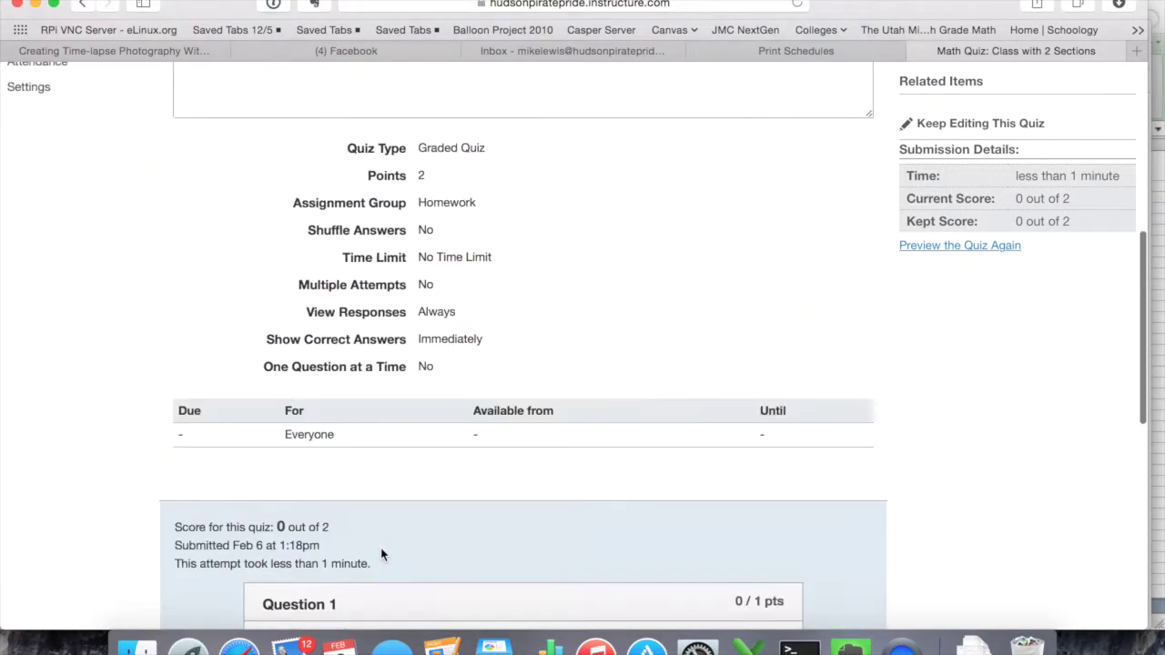
scroll(381, 554, down, 1)
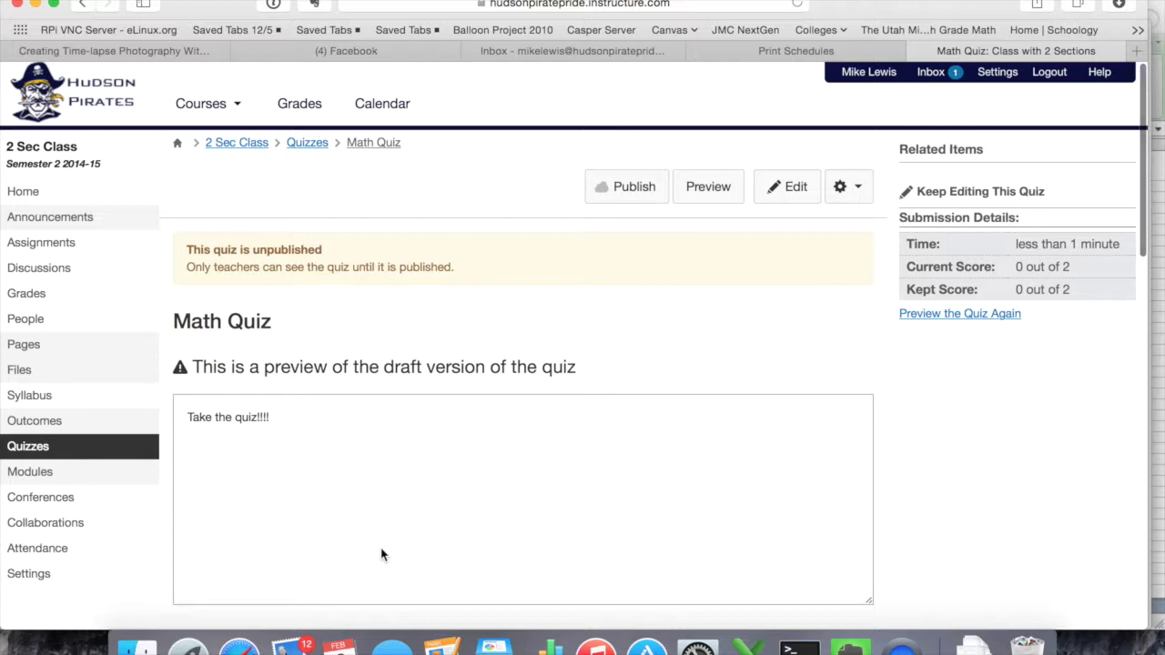
scroll(382, 554, down, 10)
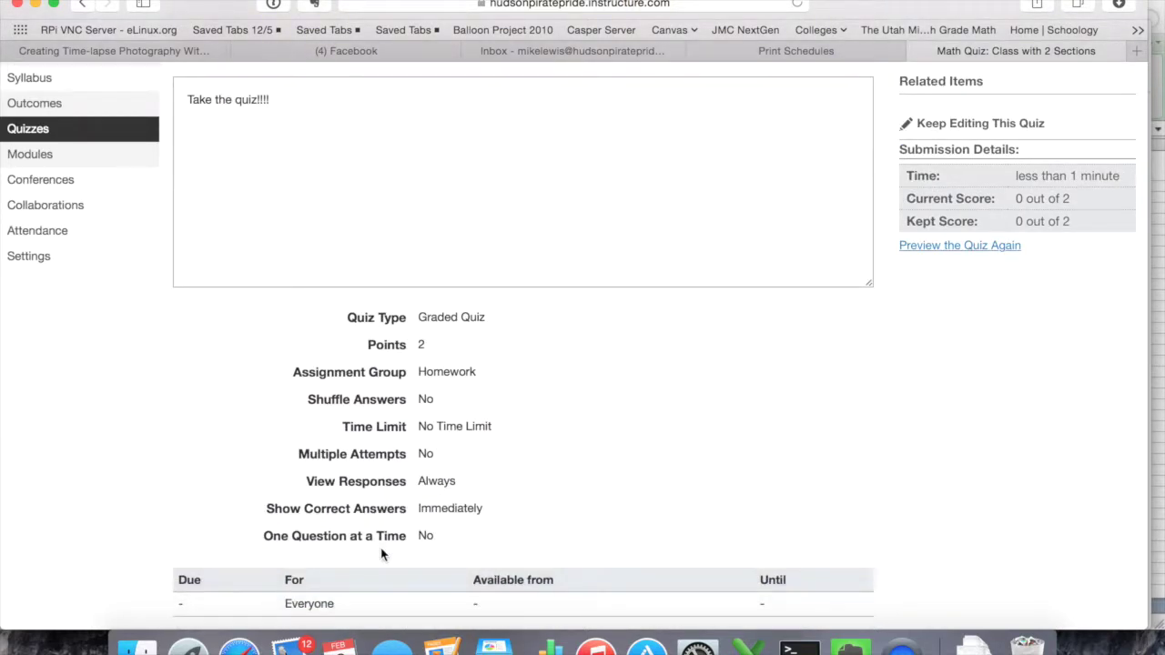
Reopen the Math Quiz for editing and open the percentage question in the question editor.
scroll(381, 554, up, 10)
click(803, 185)
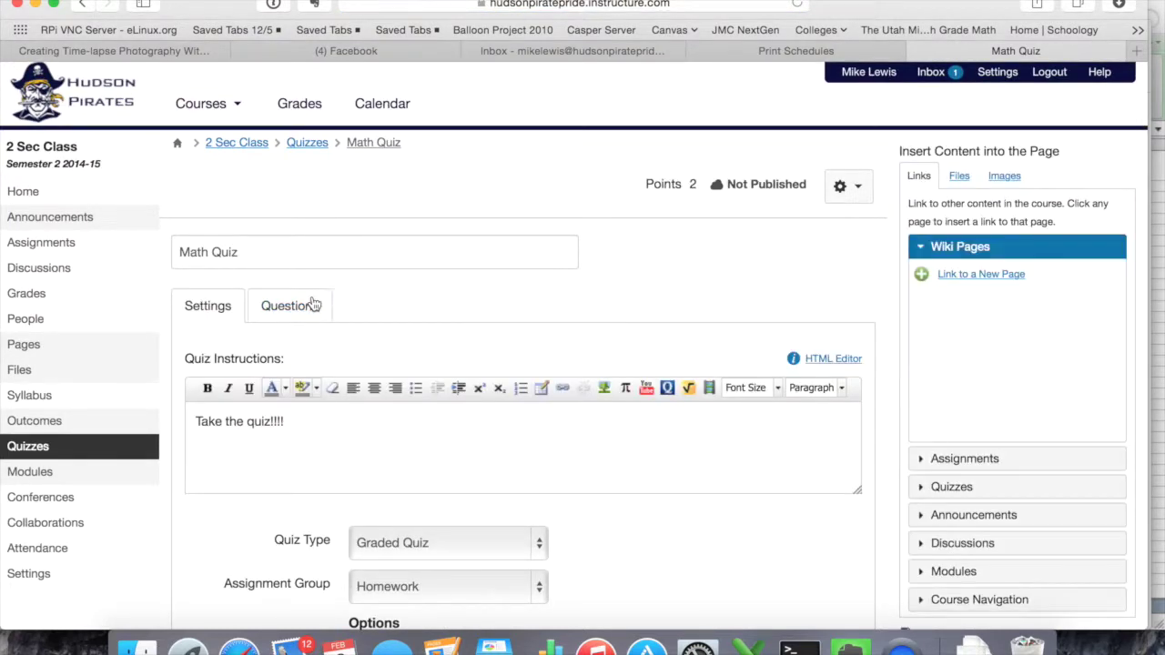
click(313, 305)
click(814, 464)
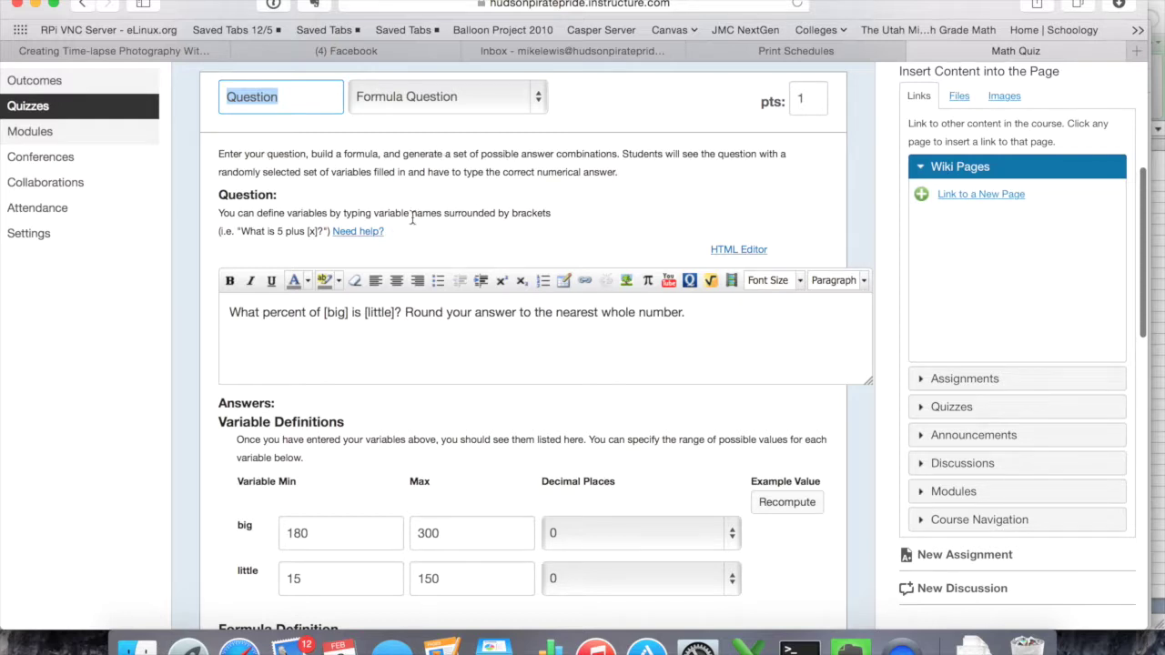
Open the help on quiz question formulas and browse its introduction and list of helper functions.
click(357, 233)
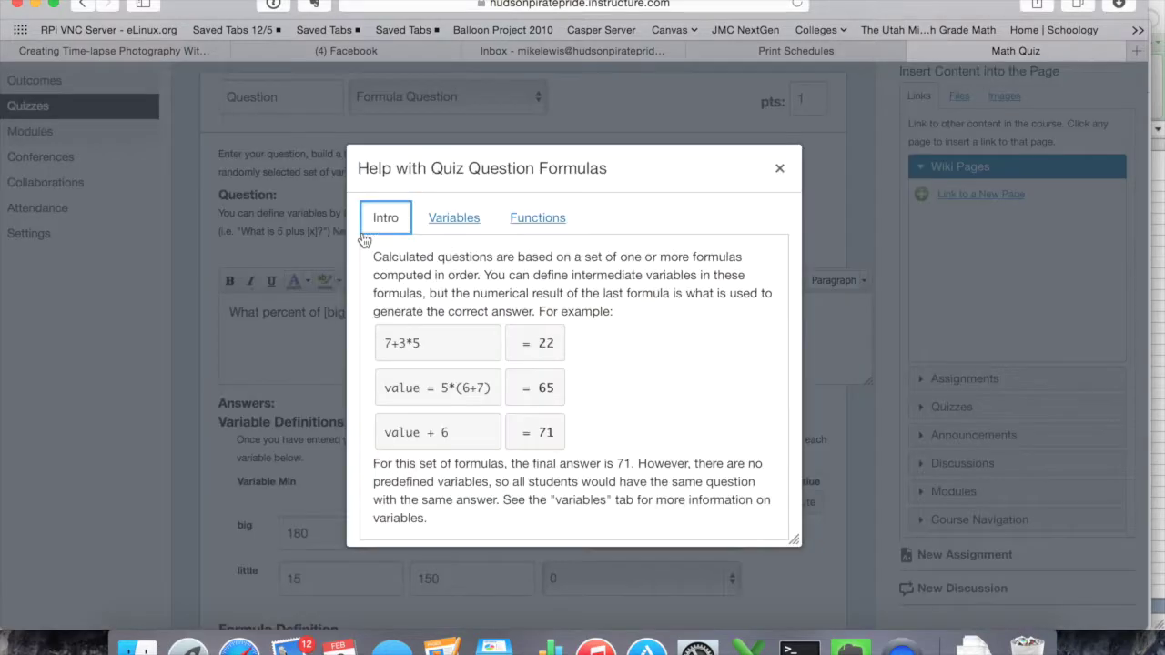
scroll(442, 270, down, 2)
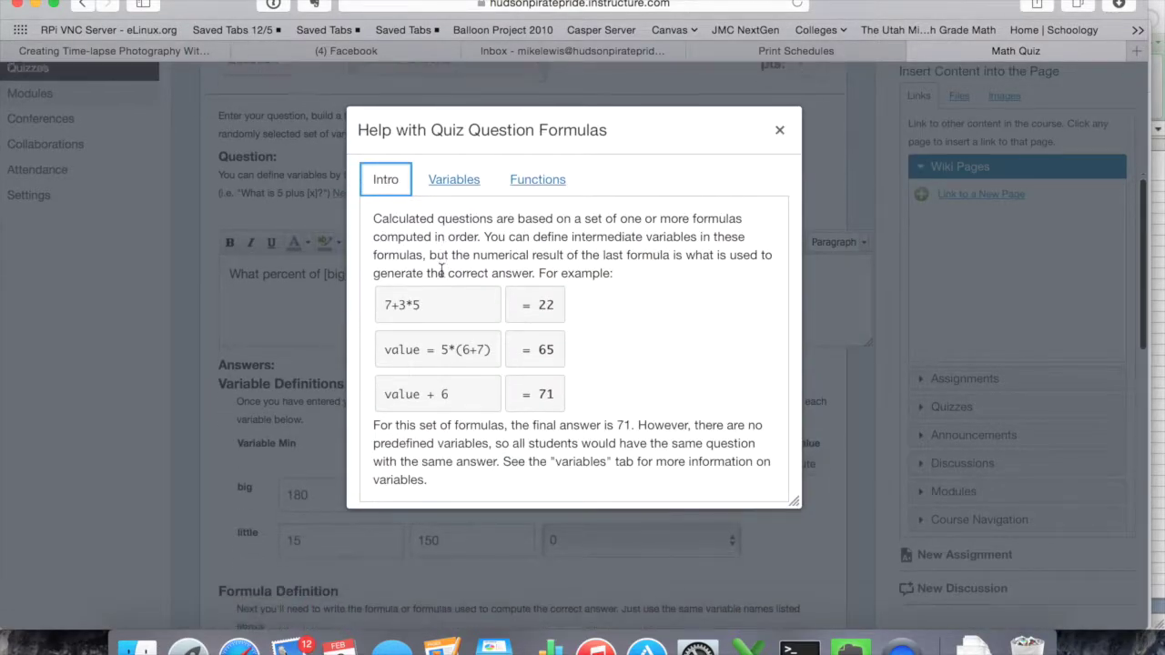
click(531, 198)
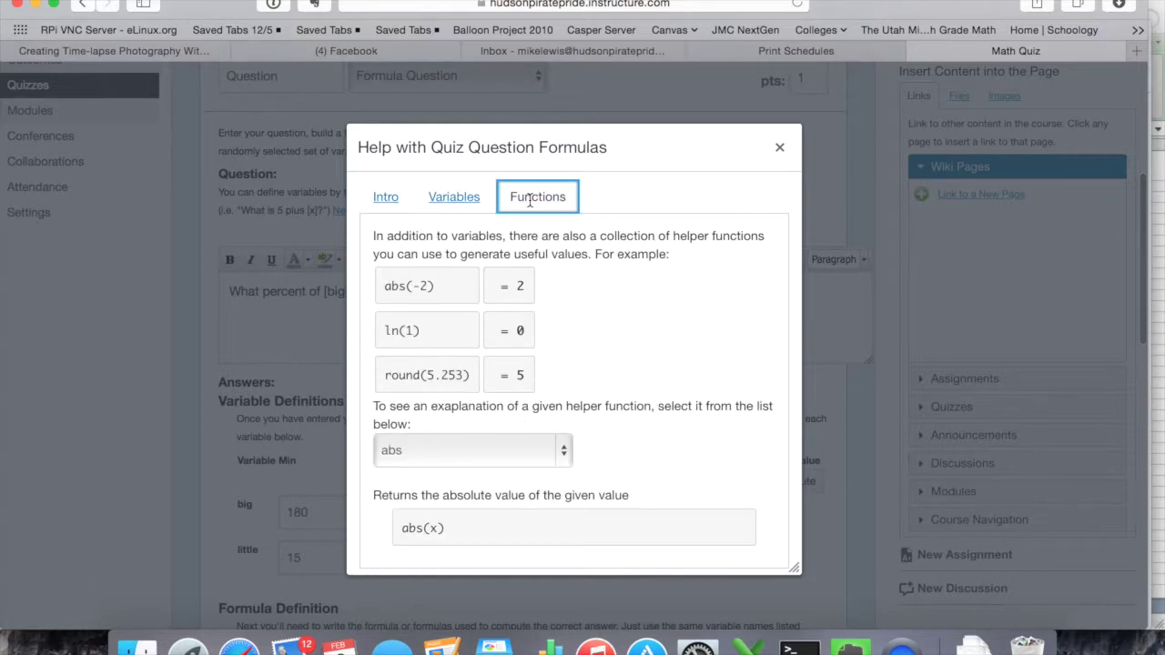
click(564, 452)
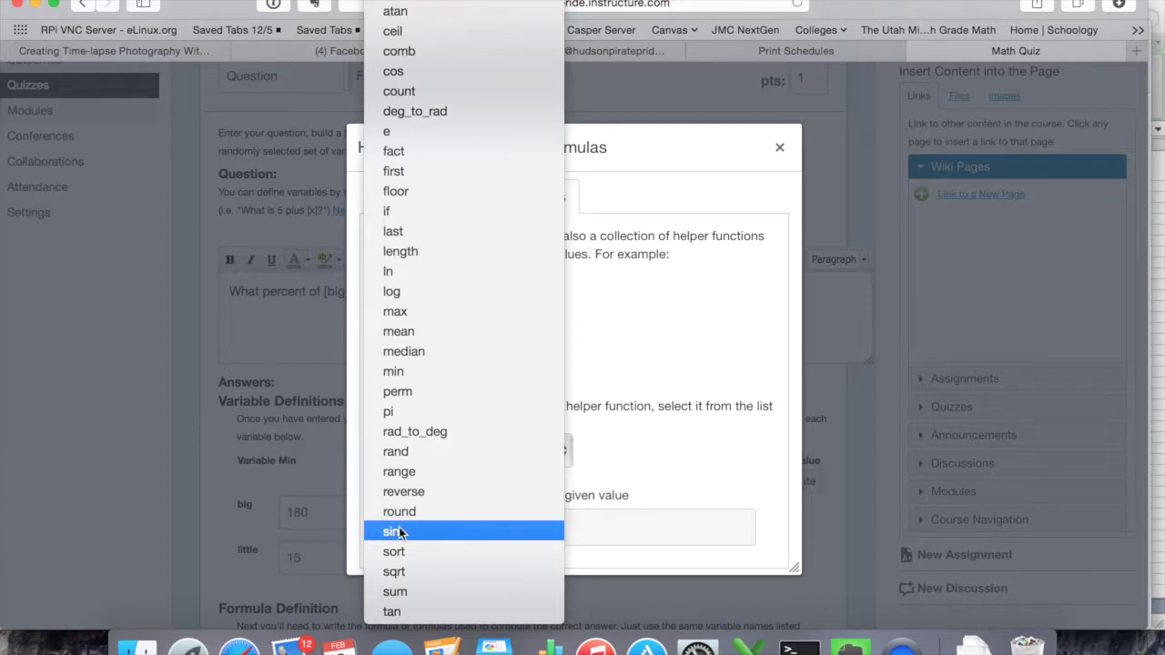
click(734, 441)
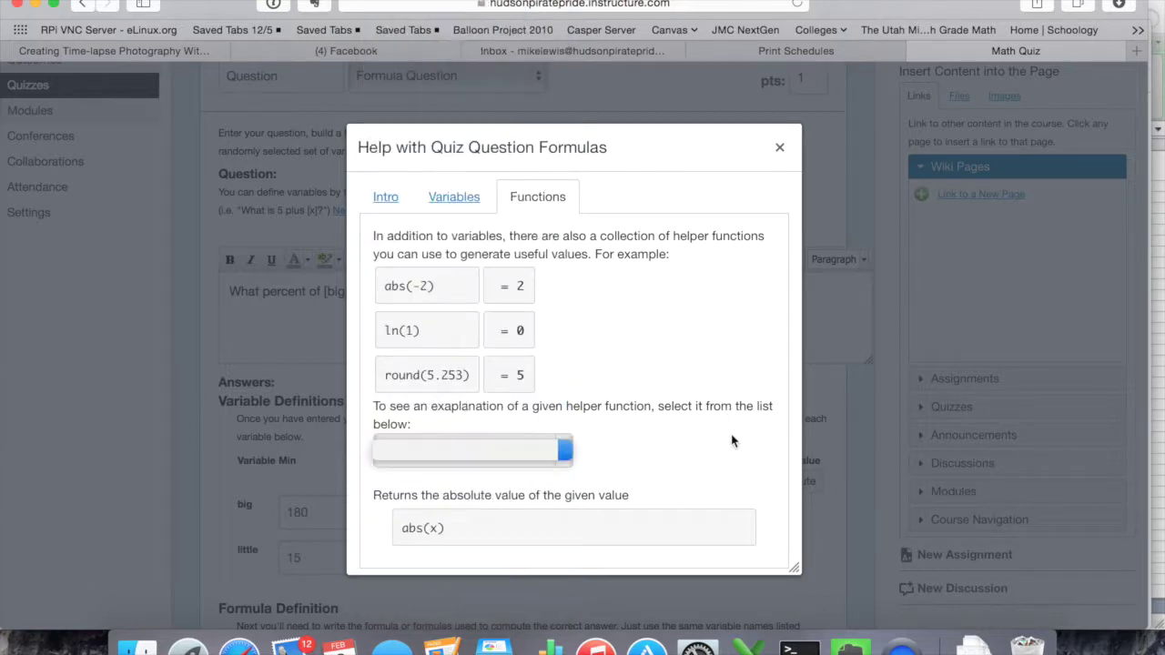
Look up the explanation of the cos helper function and highlight its radians argument.
click(490, 461)
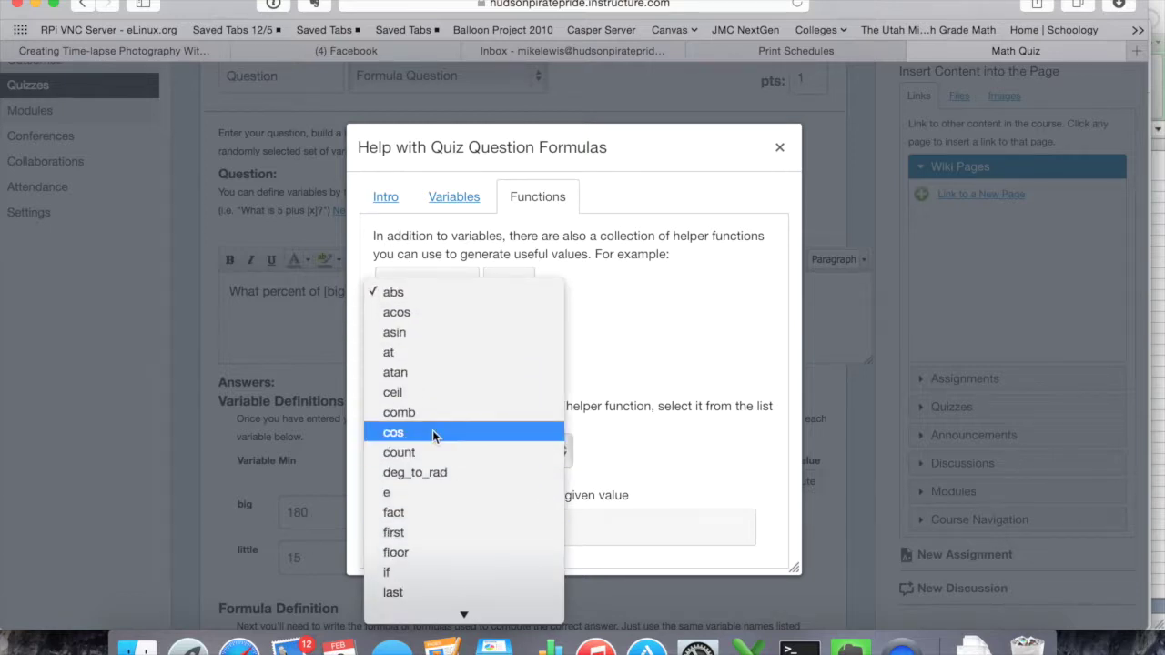
click(435, 434)
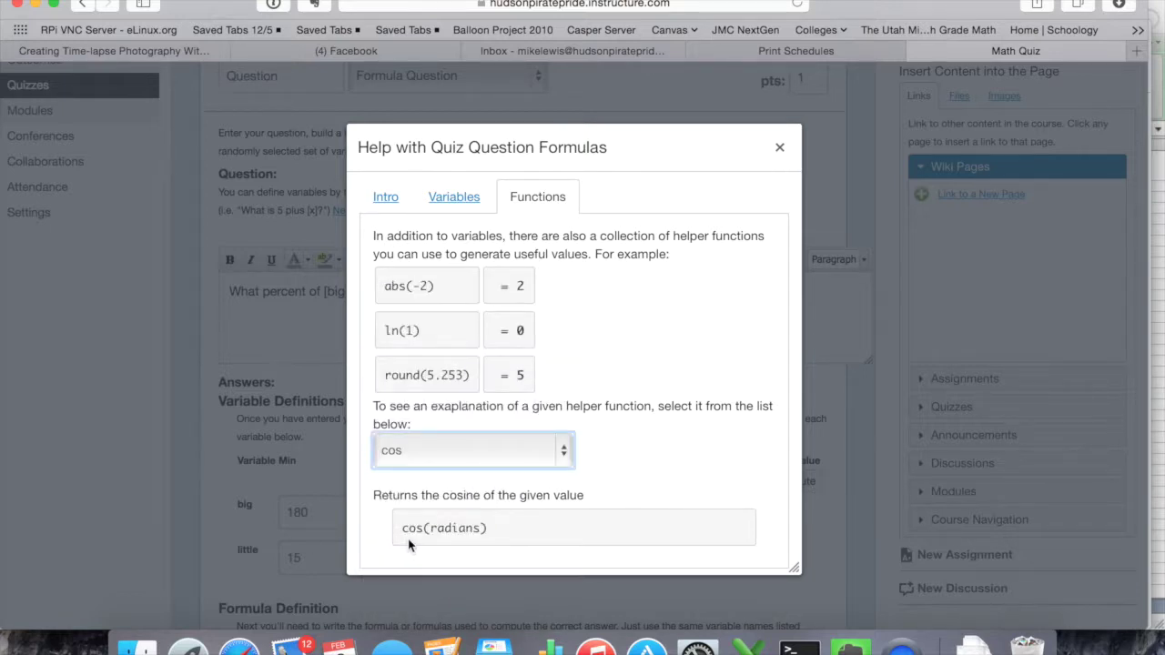
drag(426, 532, 482, 530)
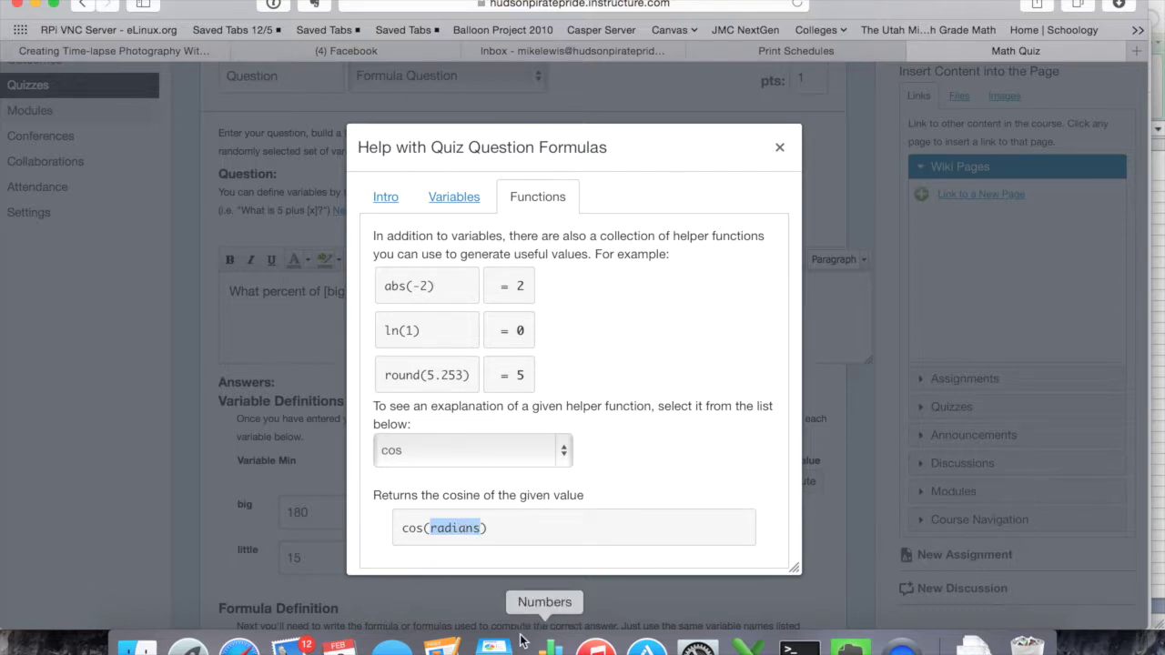
Look up the explanation of the deg_to_rad helper function and close the formula help.
click(517, 451)
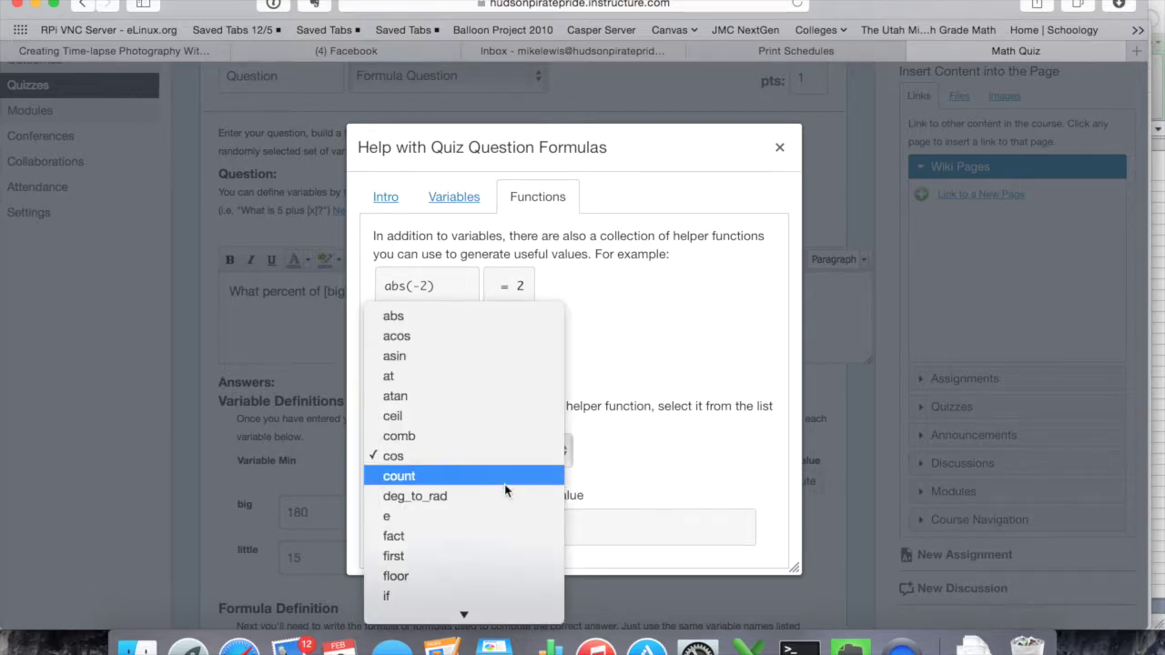
click(420, 497)
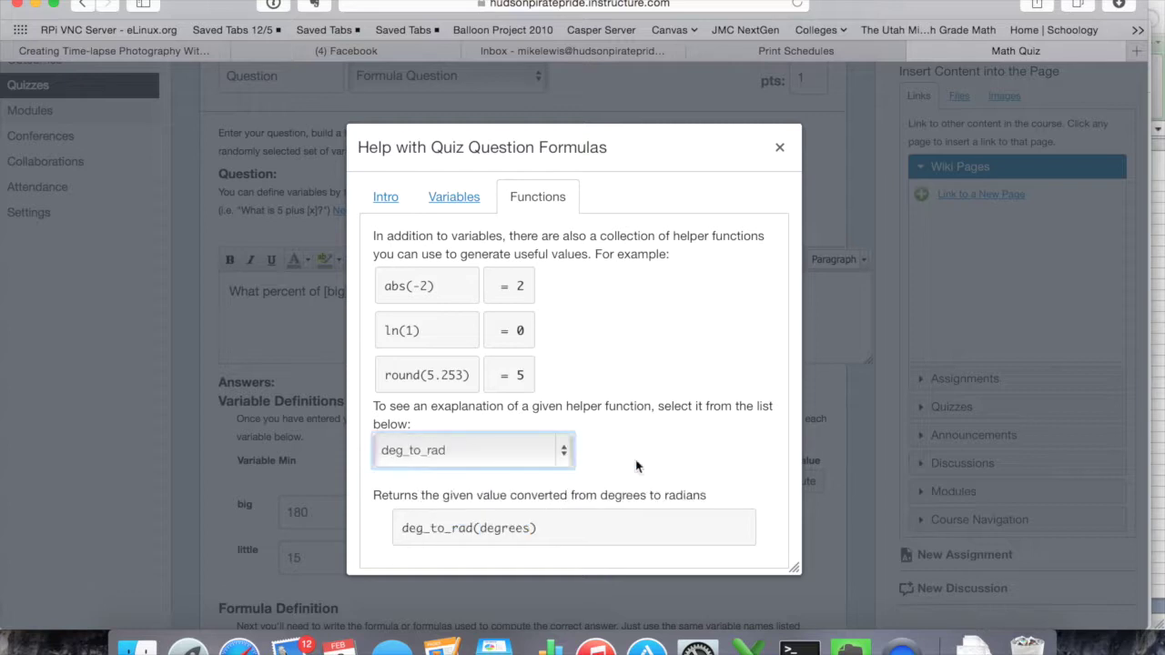
click(552, 458)
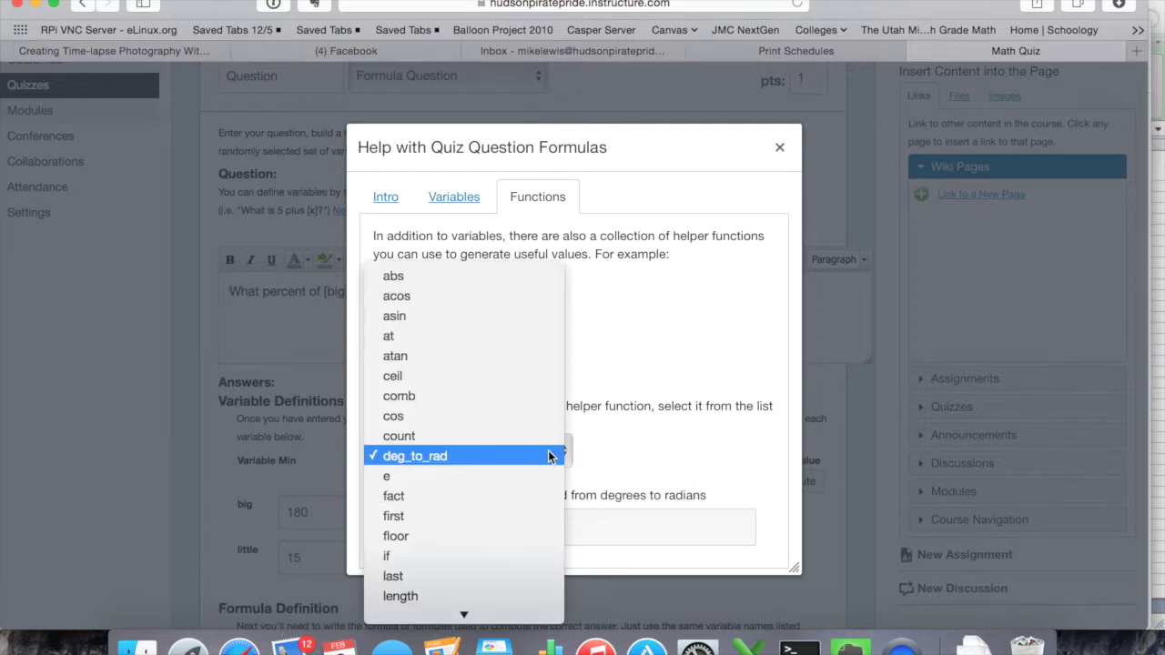
click(765, 244)
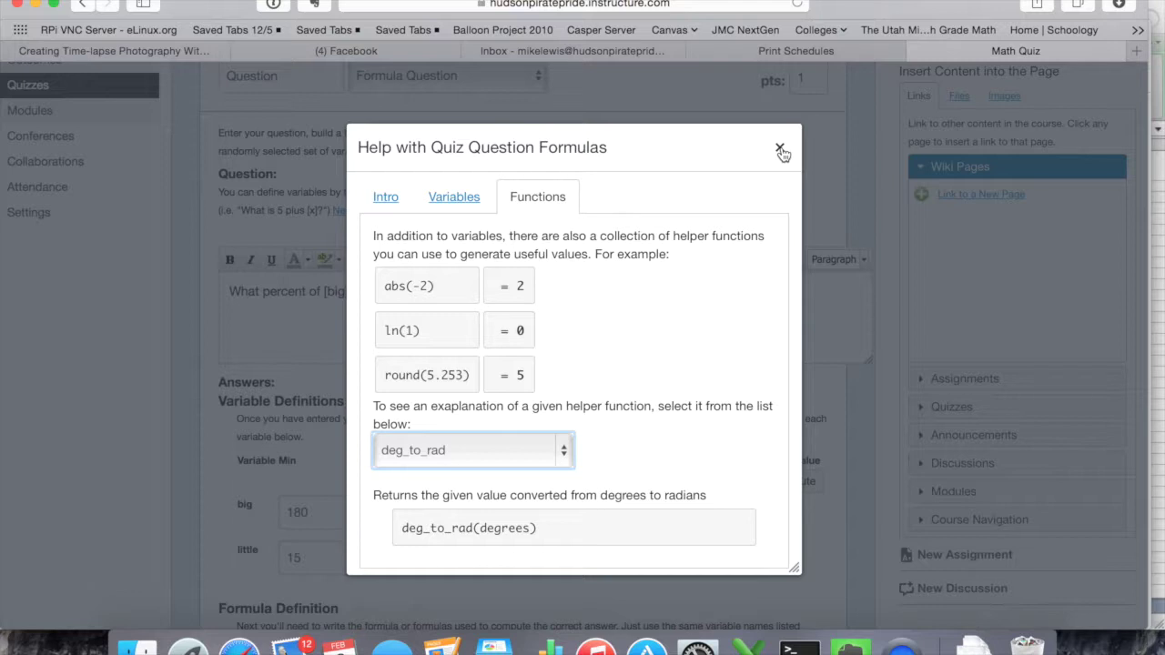
click(780, 150)
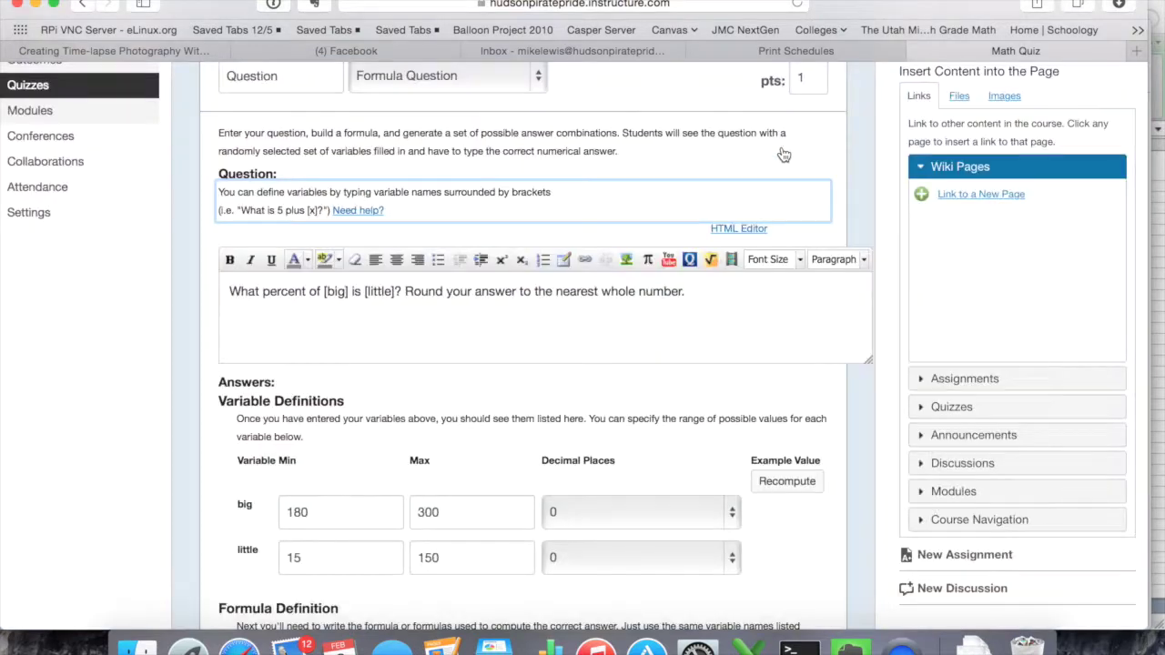